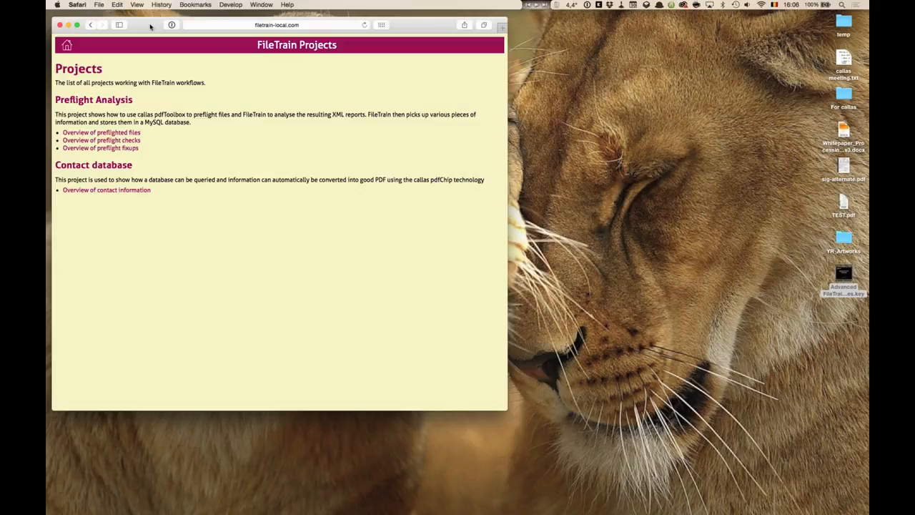
key(super+Tab)
key(super+Tab)
key(super+Tab)
key(super+Tab)
key(super+Tab)
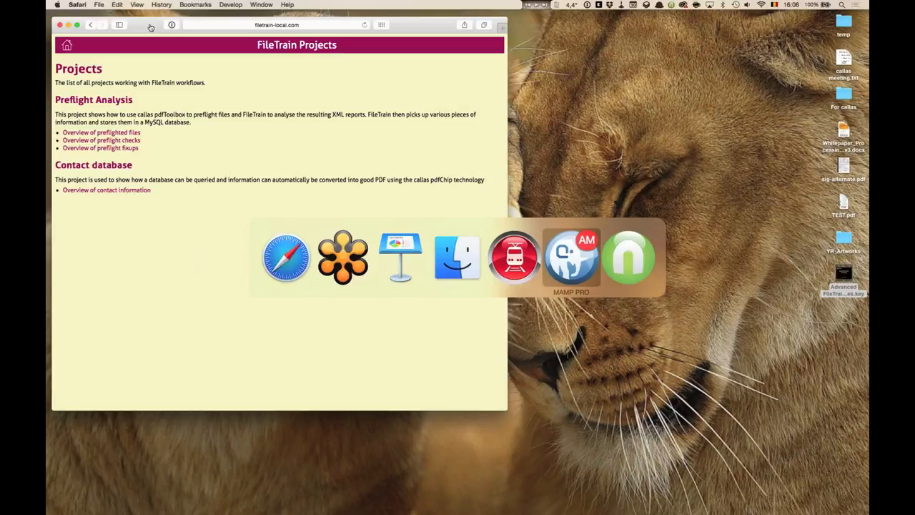
key(super+shift+Tab)
key(super+shift+Tab)
key(super+shift+Tab)
key(super+shift+Tab)
key(super+shift+Tab)
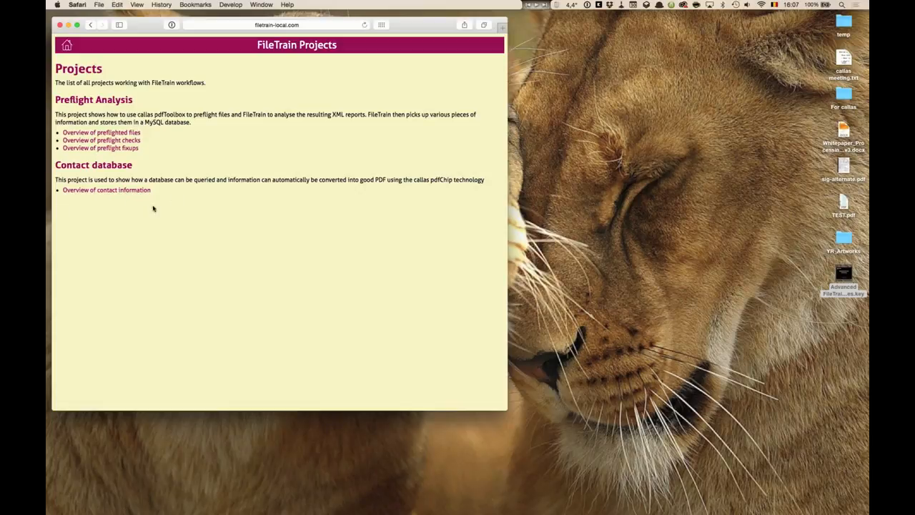
- Open the overview of preflighted files and view the details of 205976-132x64.pdf, then return to the list
click(127, 133)
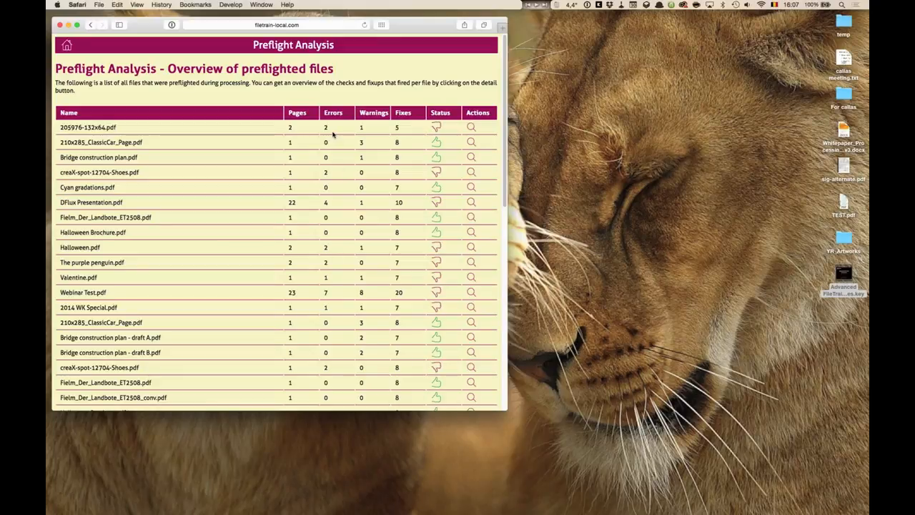
click(472, 129)
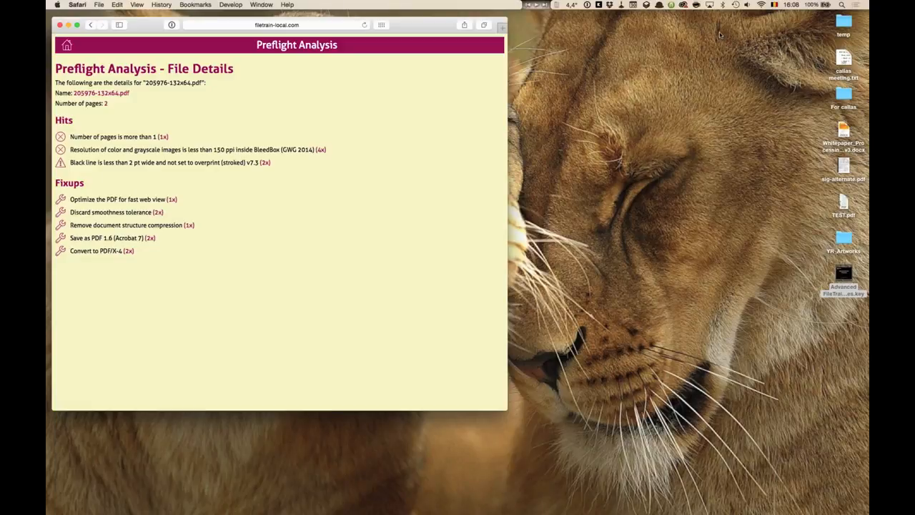
click(89, 25)
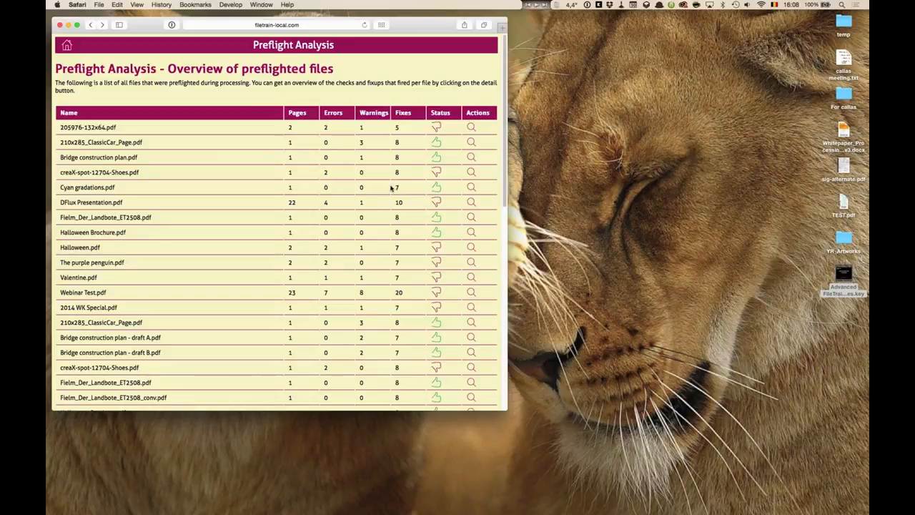
- Open the overview of preflight fixups and view which files the fixup Discard all actions (including JavaScript actions) corrected
click(68, 47)
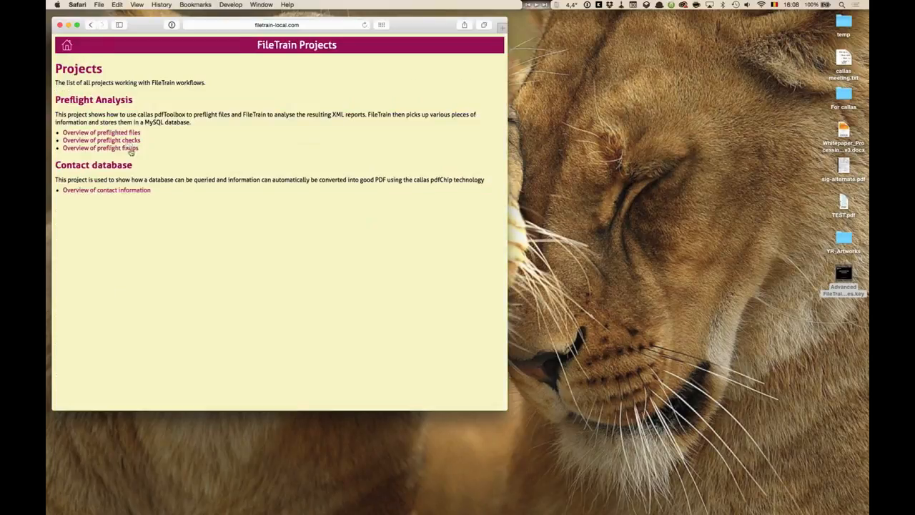
click(129, 149)
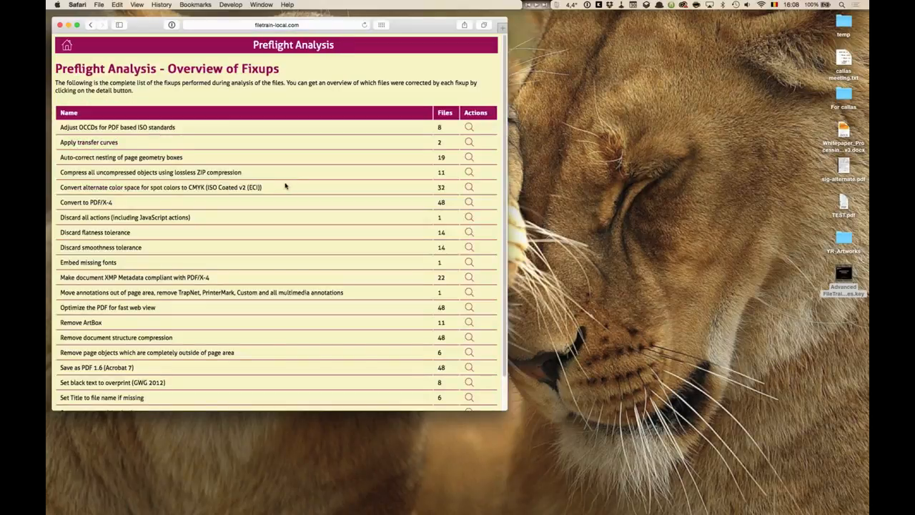
scroll(285, 186, down, 2)
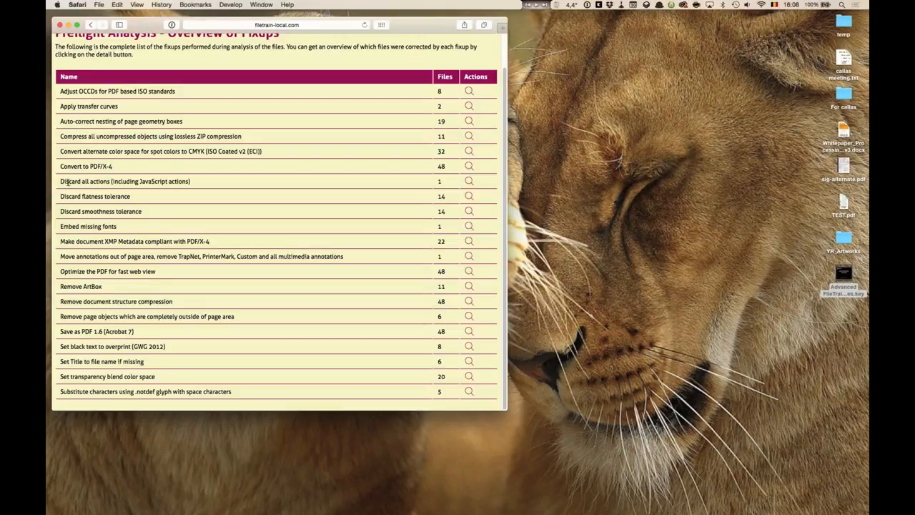
drag(60, 180, 192, 181)
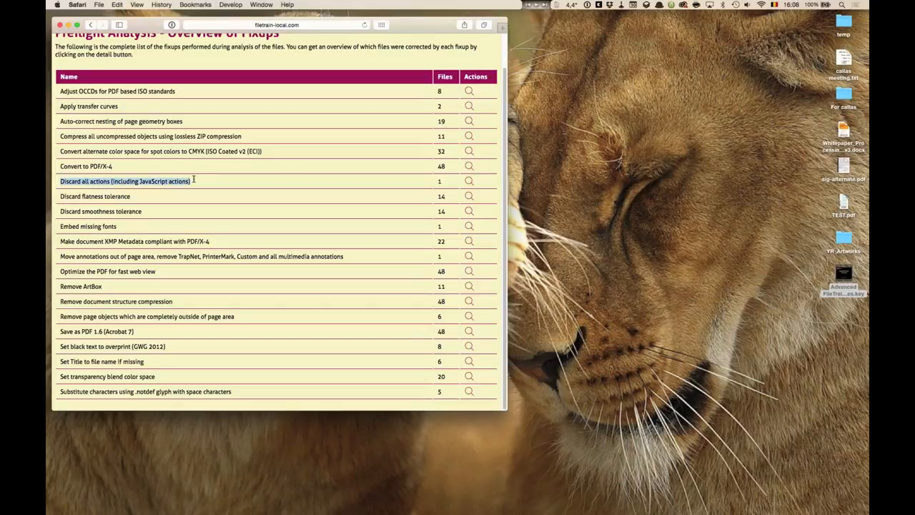
click(469, 181)
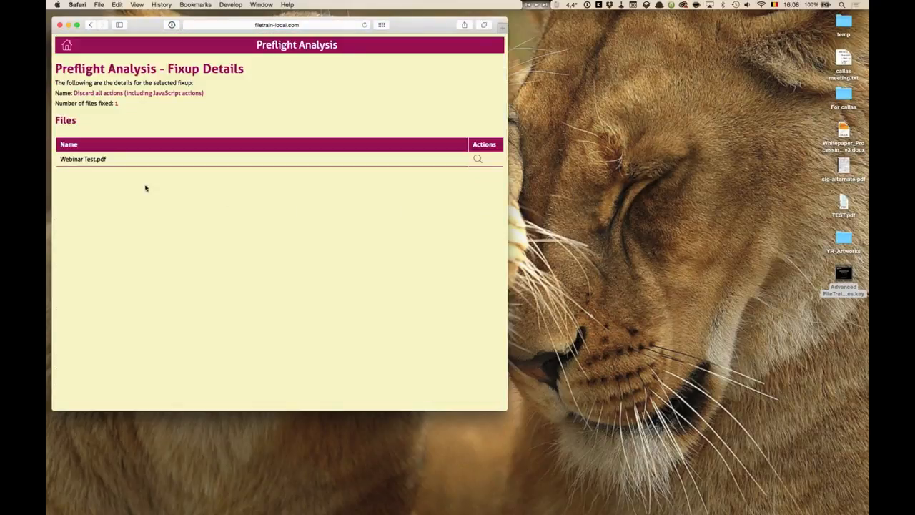
drag(61, 158, 111, 161)
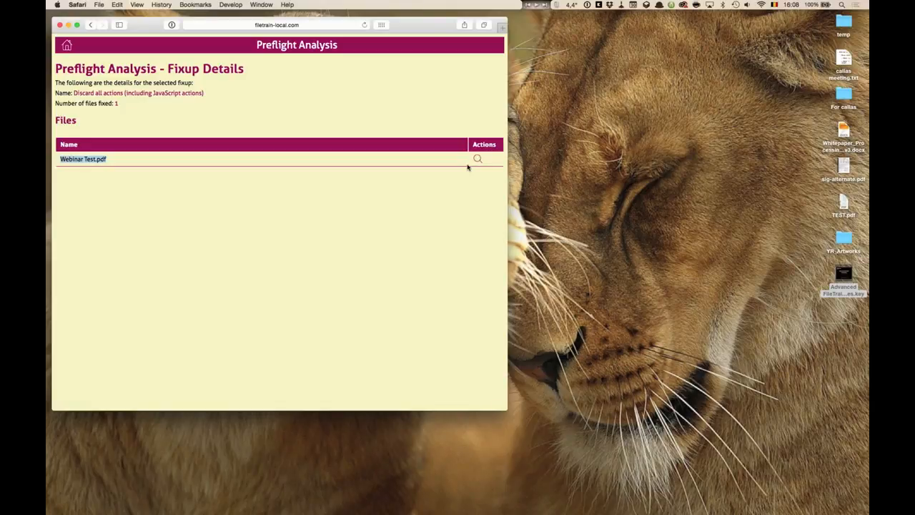
- Reopen the preflighted files overview and bring the FileTrain stations window beside the browser
click(67, 48)
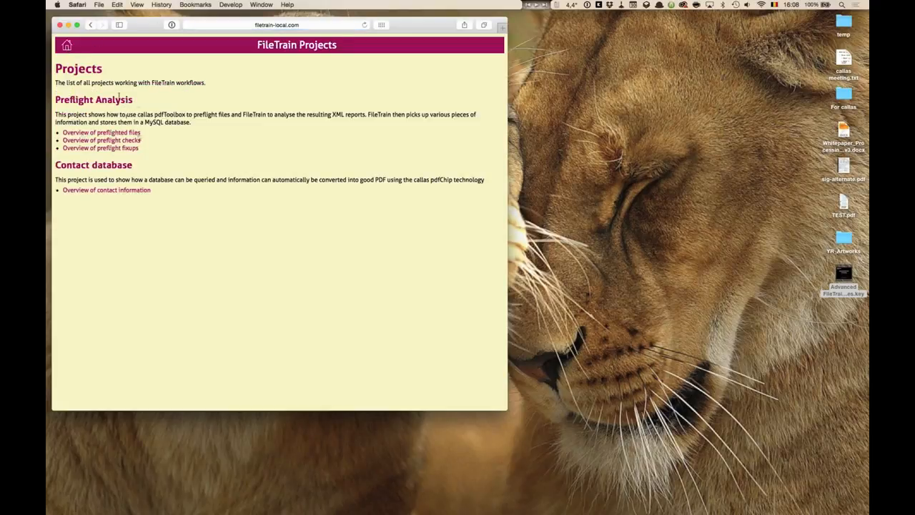
click(128, 133)
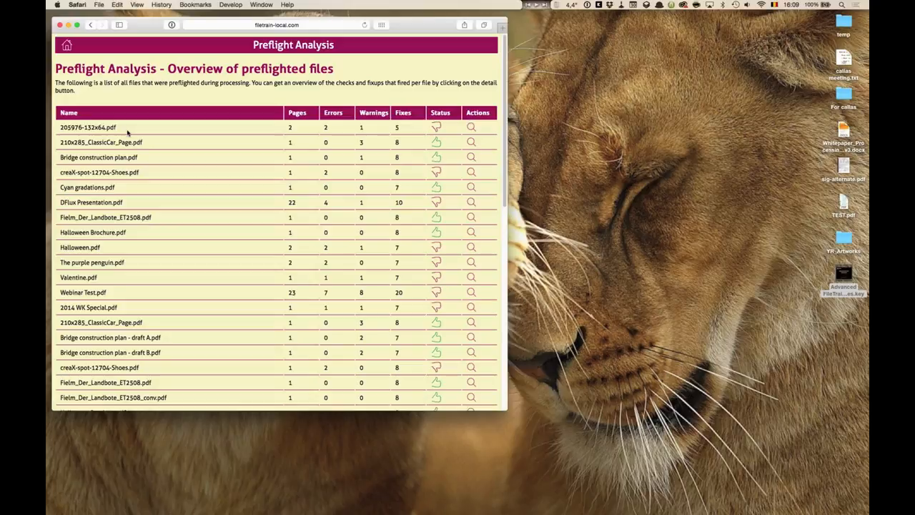
key(super+Tab)
key(super+Tab)
key(super+Tab)
key(super+Tab)
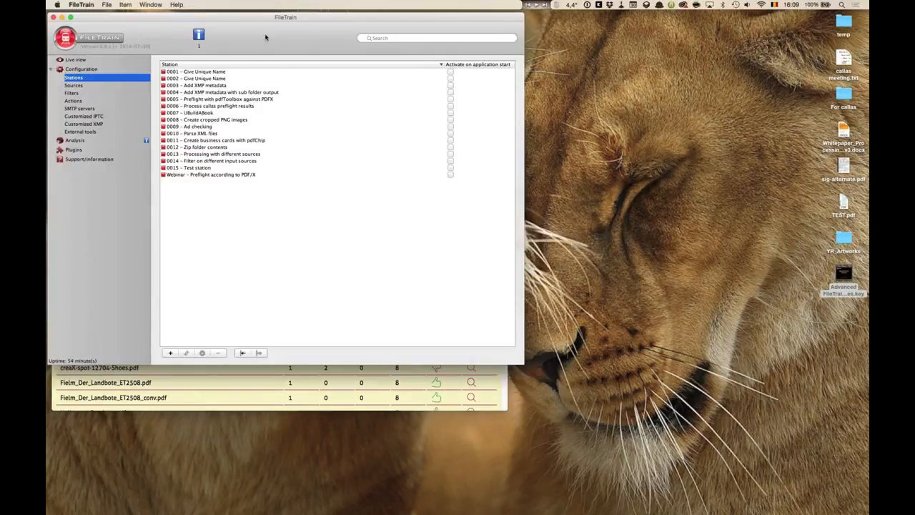
drag(261, 18, 545, 37)
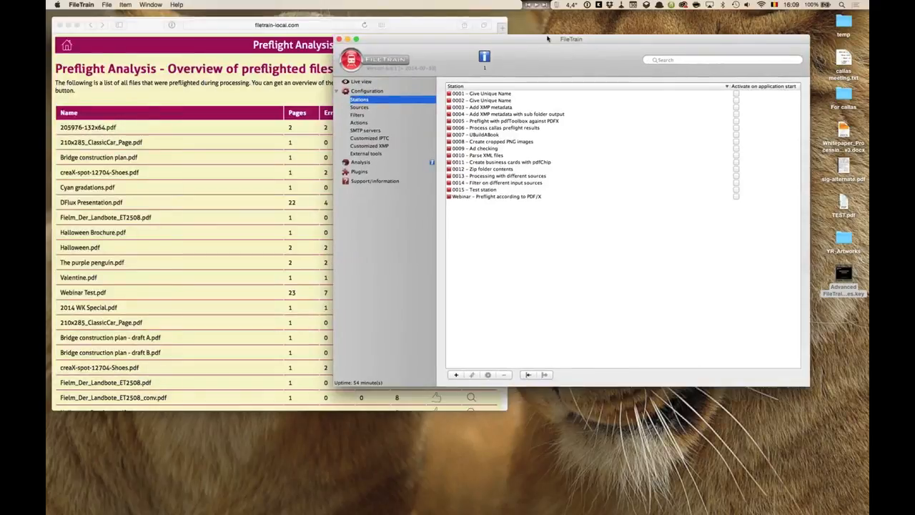
- Open station 0006 – Process callas preflight results and enlarge its dialog to show all filters and actions
click(505, 126)
double_click(504, 126)
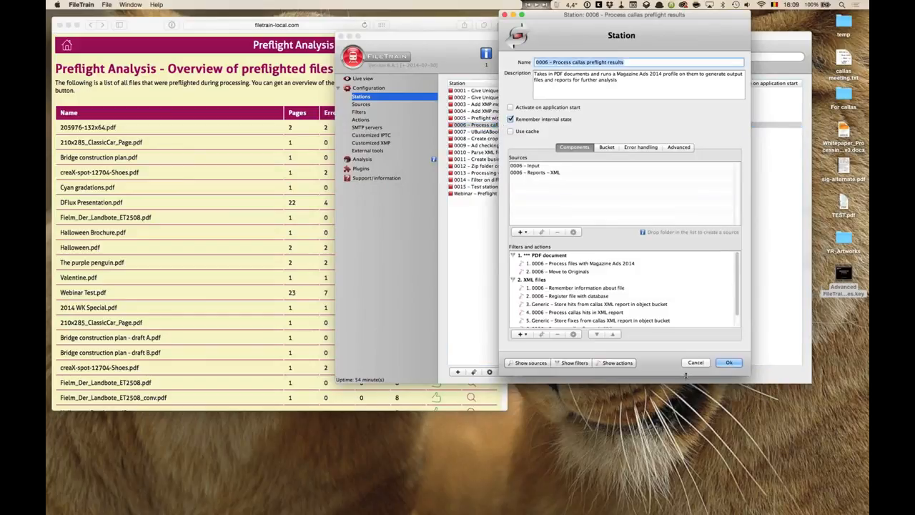
drag(684, 376, 683, 441)
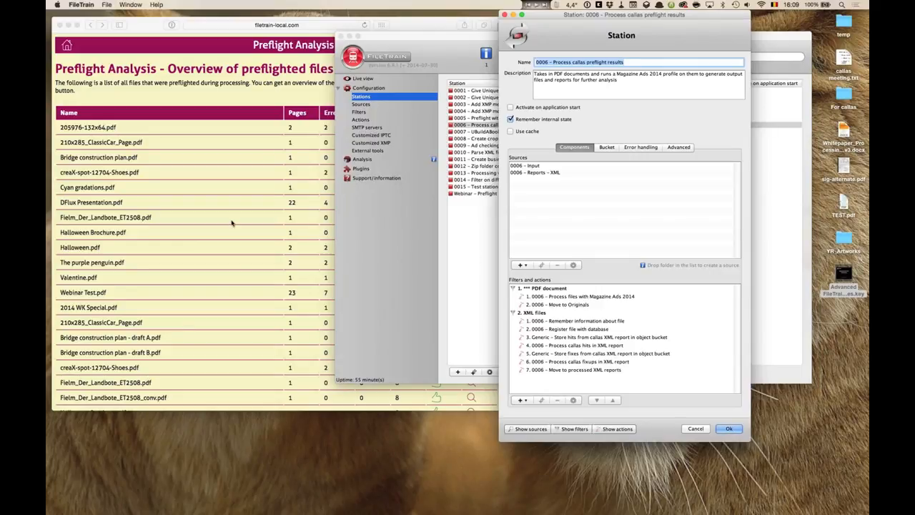
- Compare the station's actions with the preflighted files list, then close the station dialog
click(318, 230)
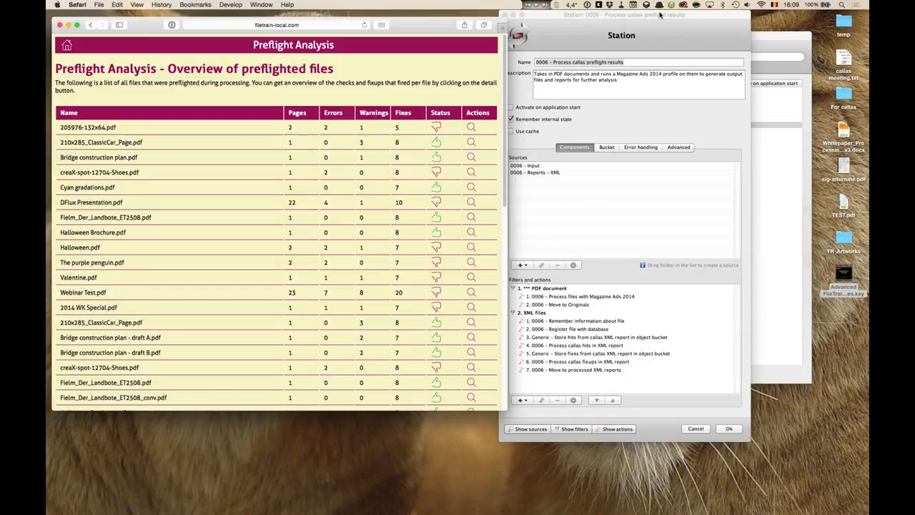
click(659, 14)
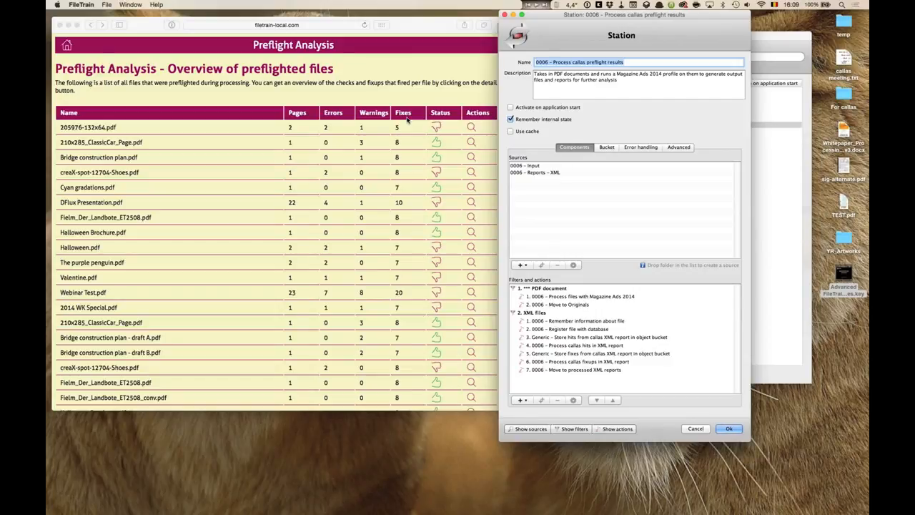
click(365, 169)
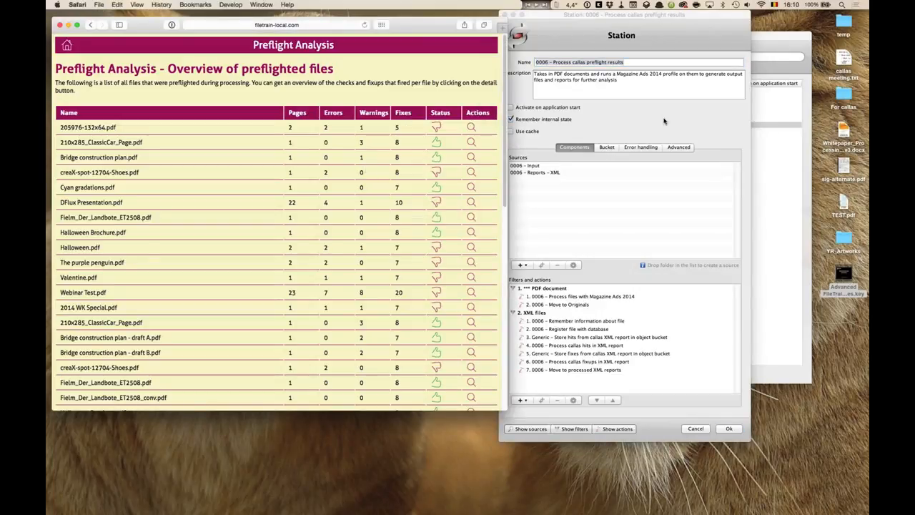
click(577, 18)
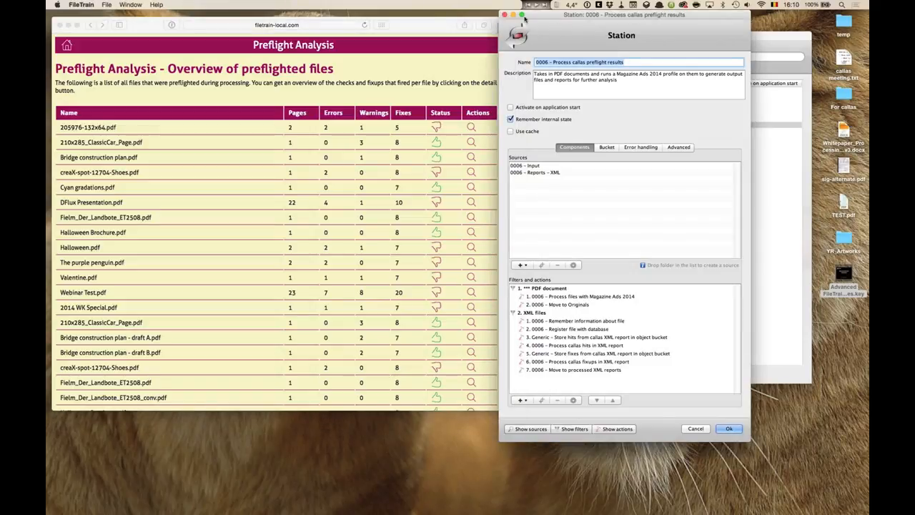
click(505, 15)
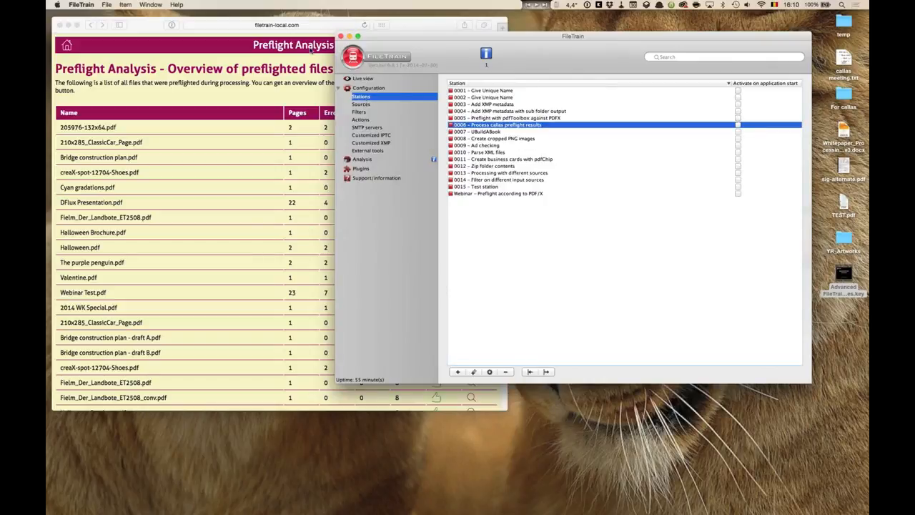
- Go back to the projects page and open the overview of contact information
click(218, 34)
click(68, 46)
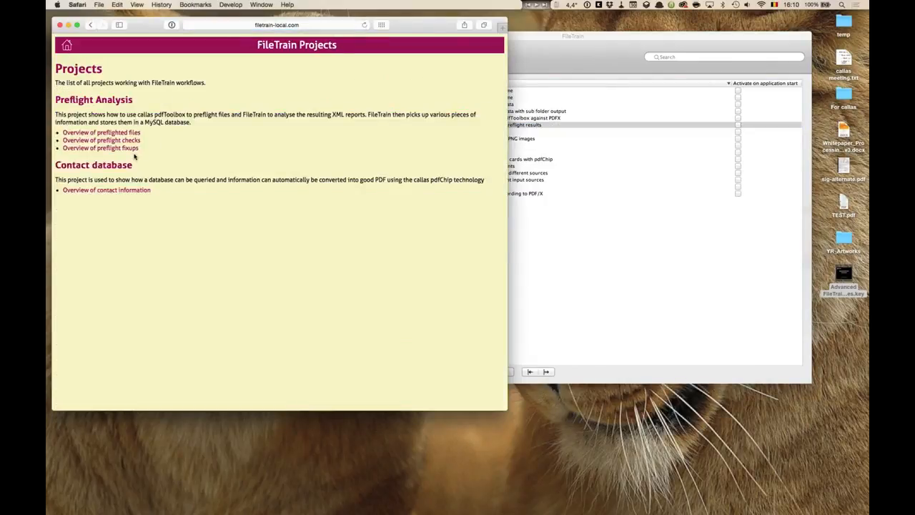
click(112, 190)
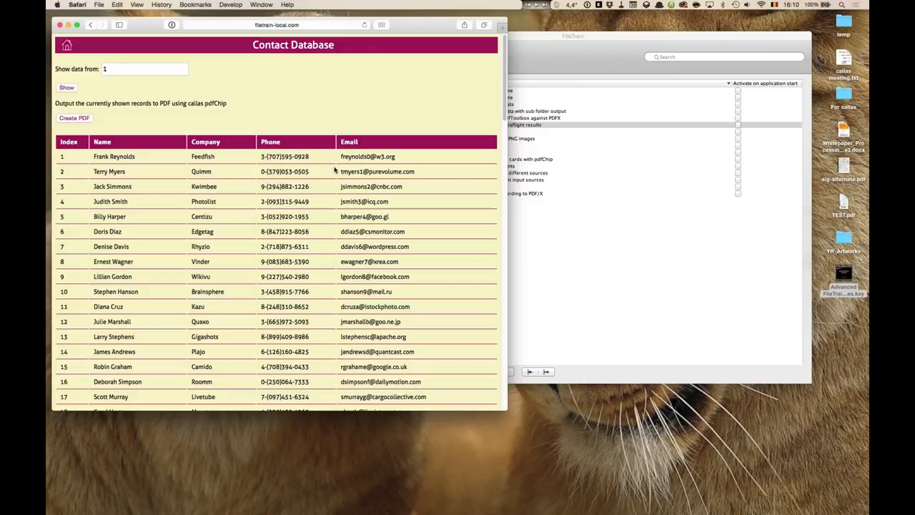
- Open station 0011 – Create business cards with pdfChip to review its actions, then close it
click(580, 38)
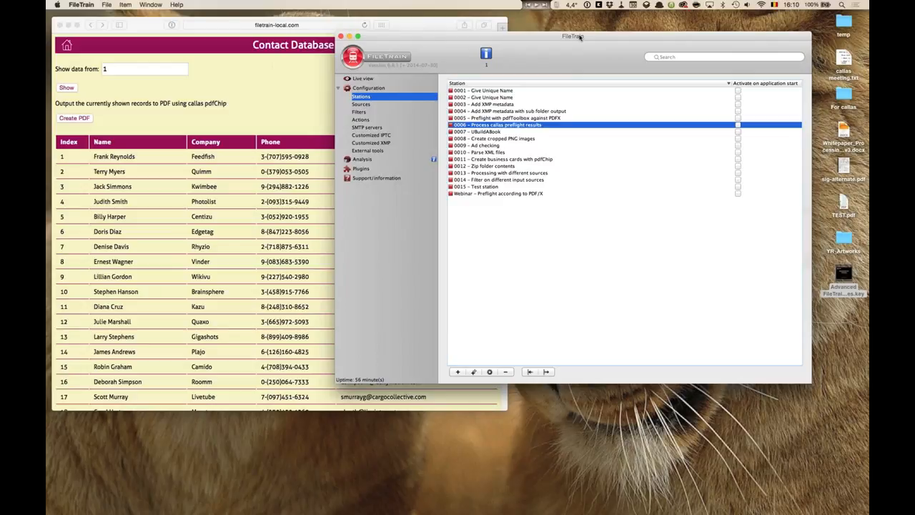
click(506, 160)
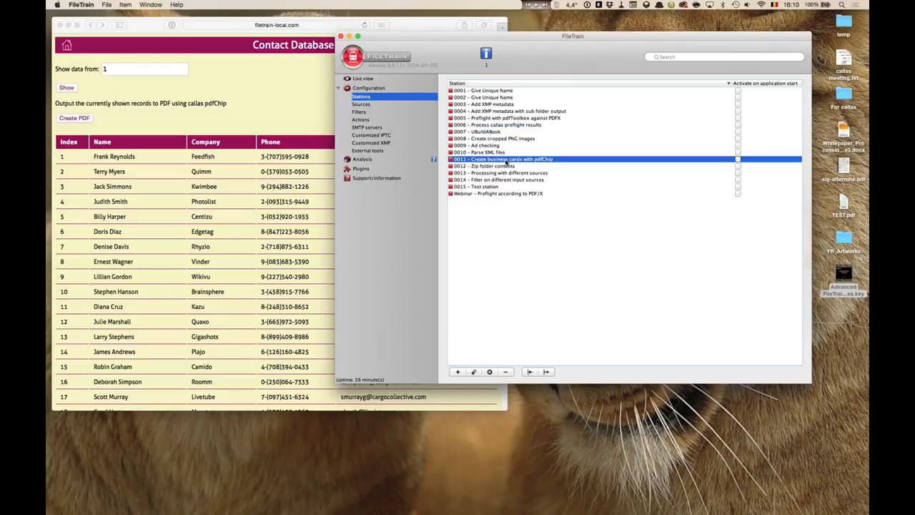
double_click(506, 162)
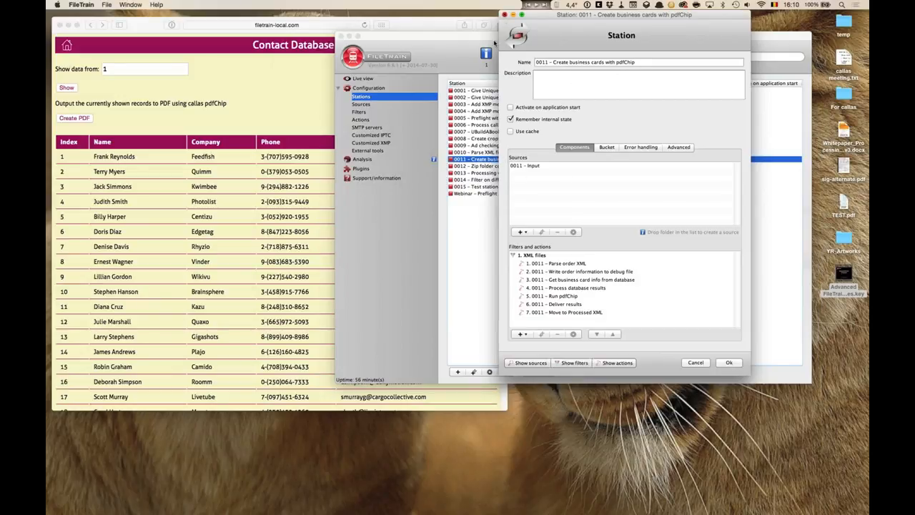
key(Escape)
click(256, 121)
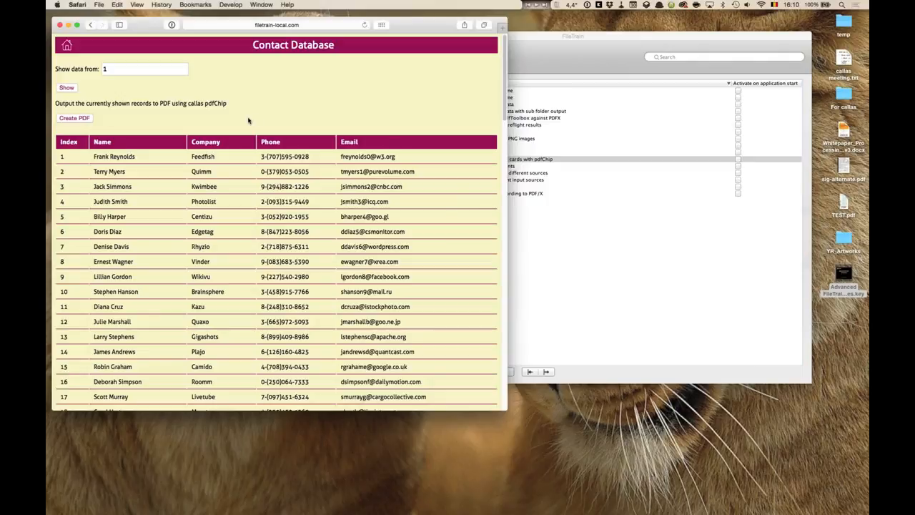
- Show contact records starting from 50100
click(87, 68)
text(50100)
click(65, 89)
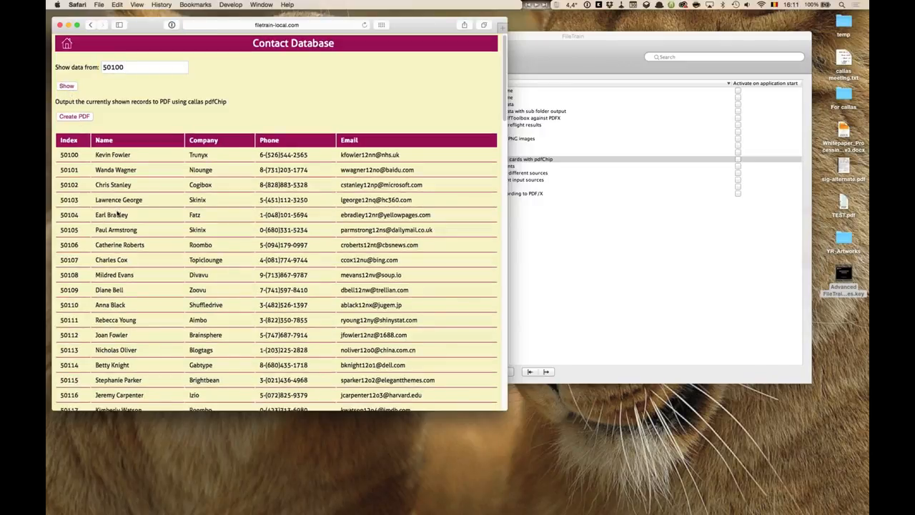
- Create a PDF of the currently shown contact records with pdfChip
scroll(118, 214, down, 10)
scroll(116, 210, down, 10)
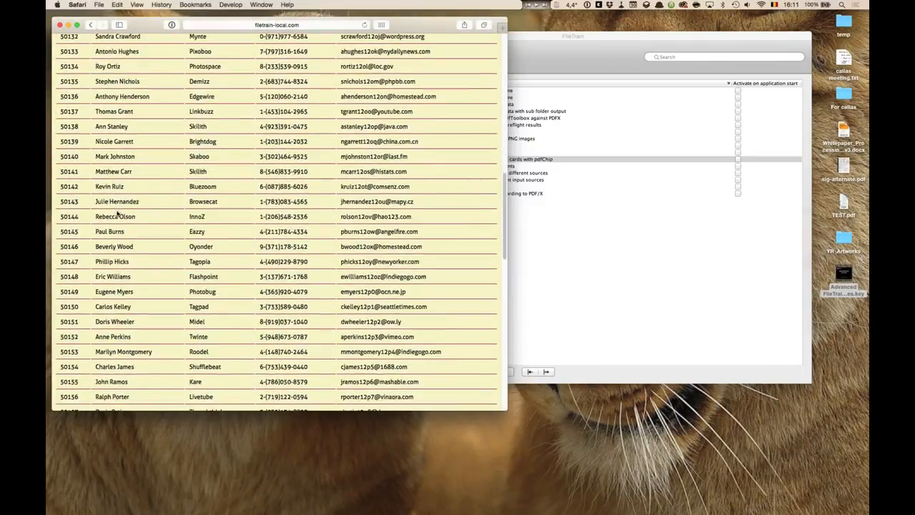
scroll(116, 213, up, 8)
scroll(116, 212, up, 12)
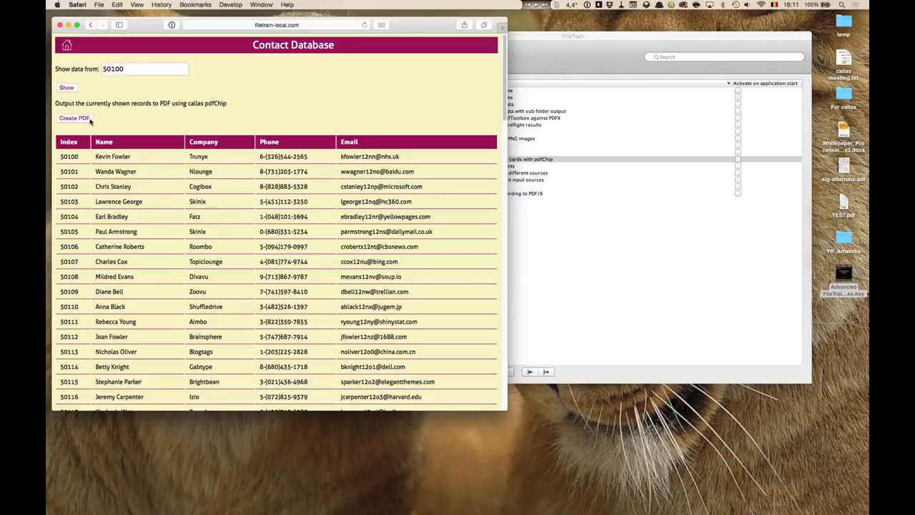
click(75, 119)
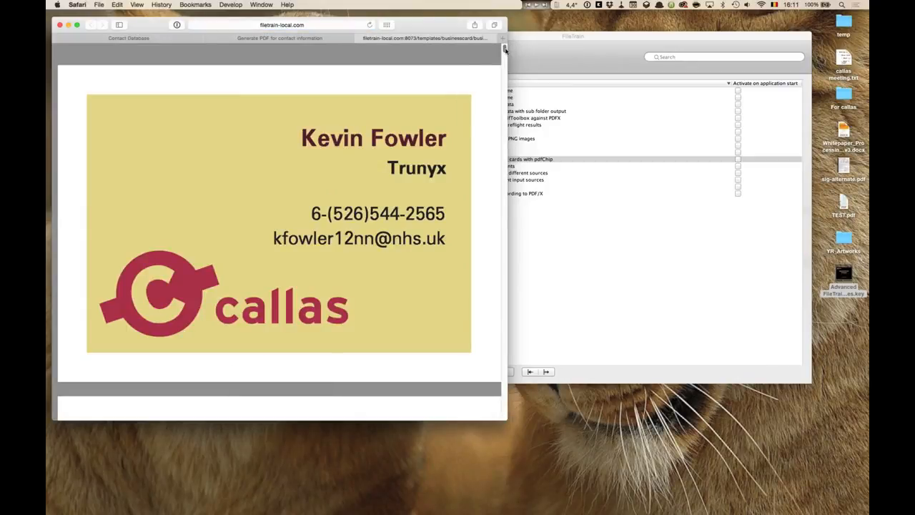
- Open the downloaded businesscards.pdf in callas pdfToolbox
mouse_move(279, 378)
click(76, 473)
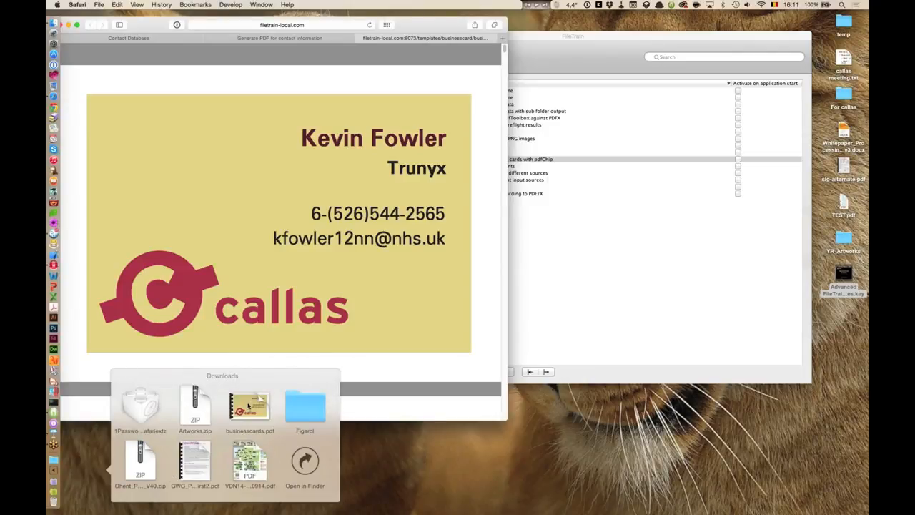
drag(248, 406, 75, 373)
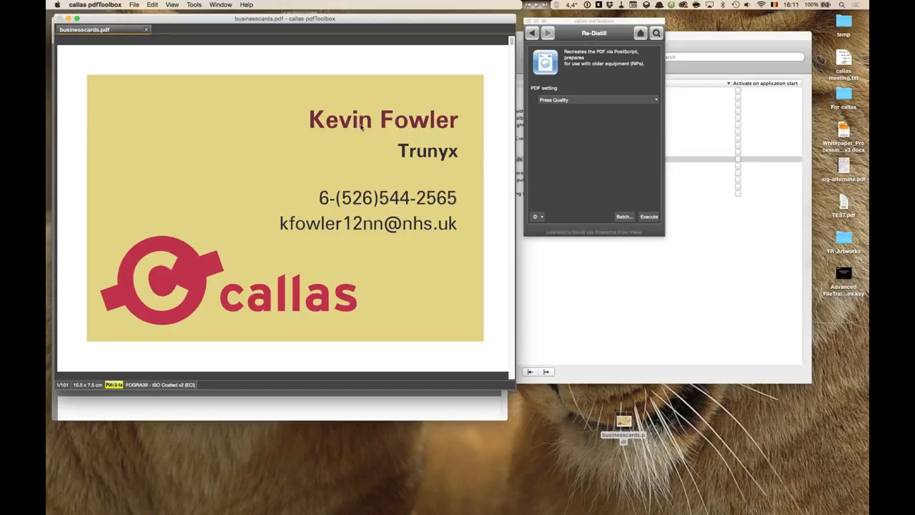
- Visualize the individual separations of businesscards.pdf, viewing the callas Red plate, then close the view
click(172, 4)
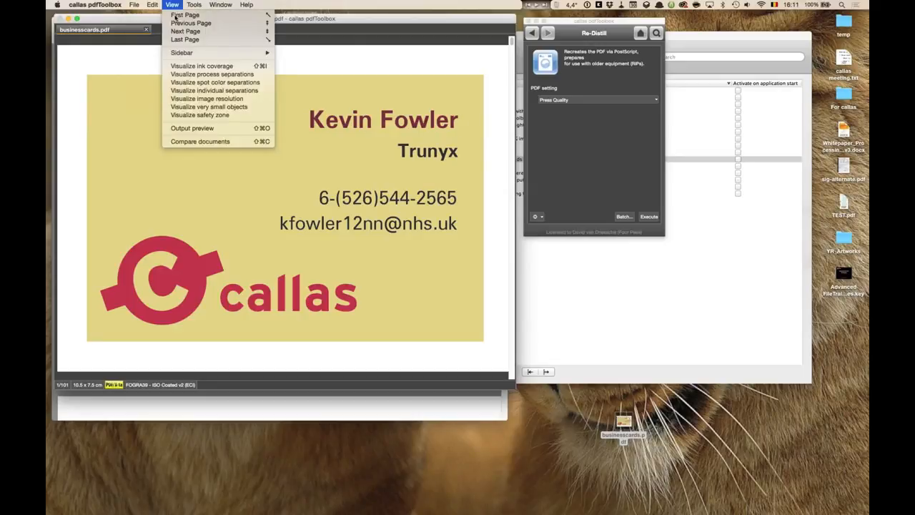
click(187, 90)
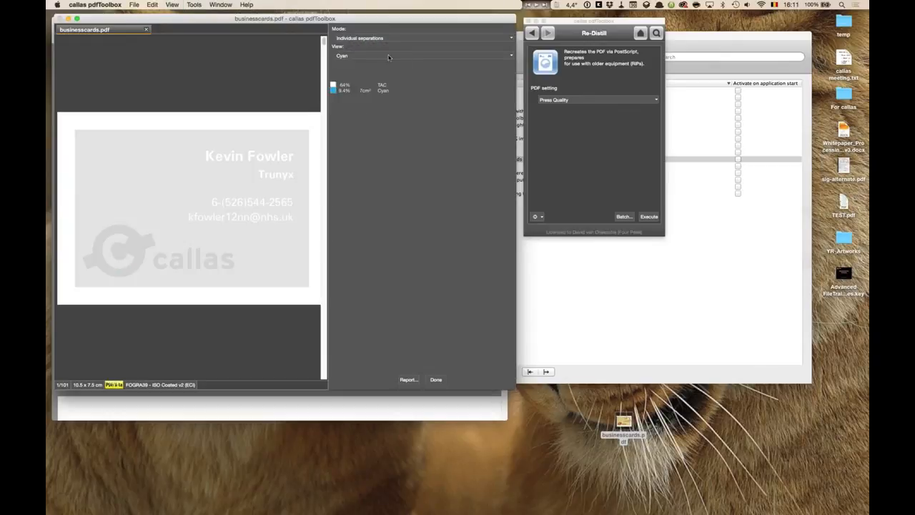
click(360, 55)
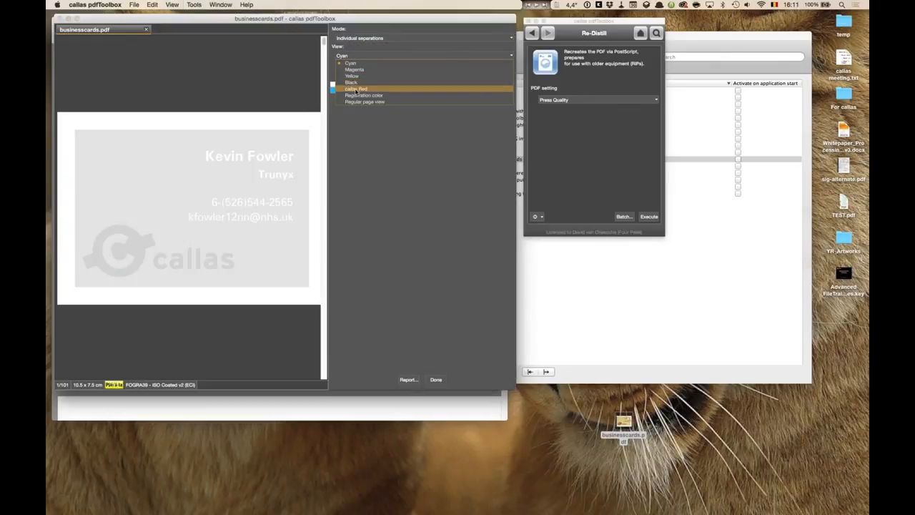
click(353, 90)
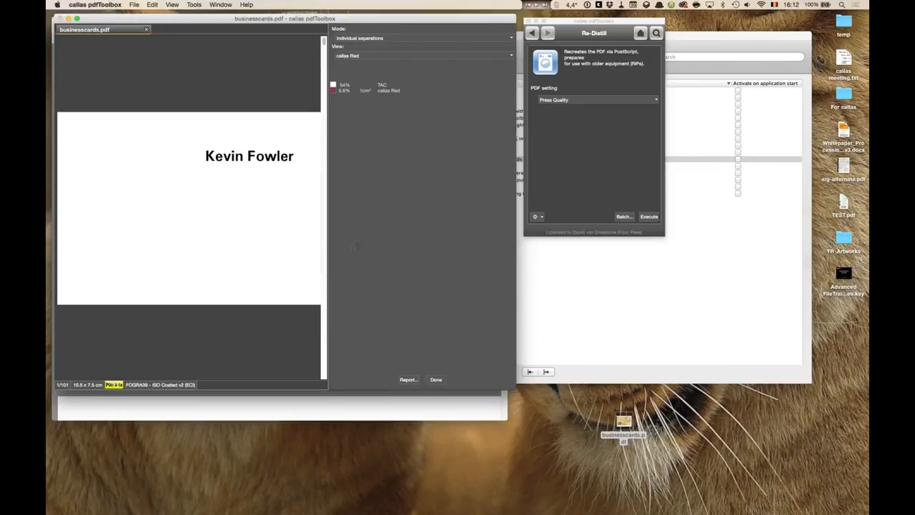
click(436, 379)
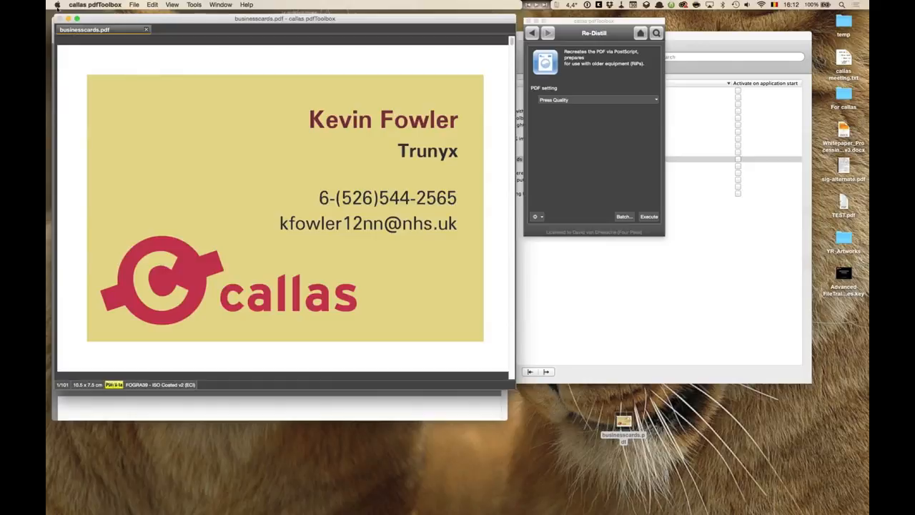
- Quit callas pdfToolbox
click(87, 6)
click(98, 71)
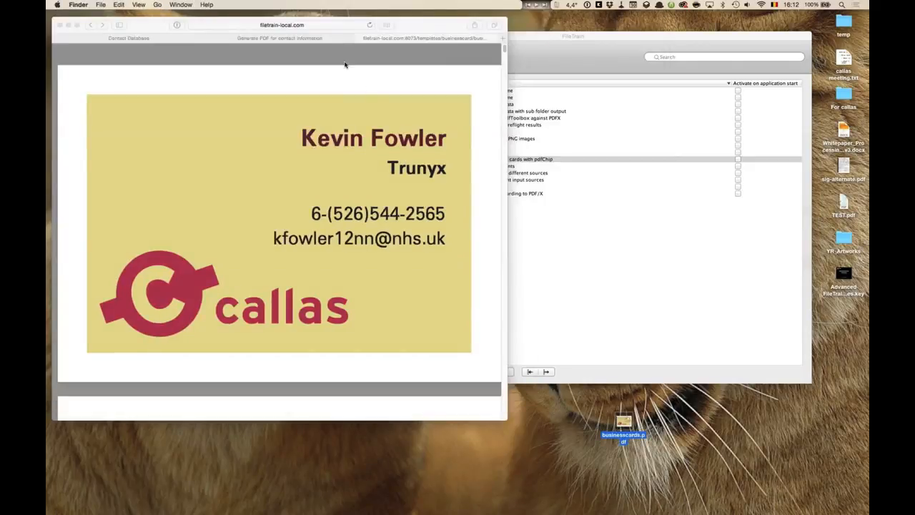
click(150, 38)
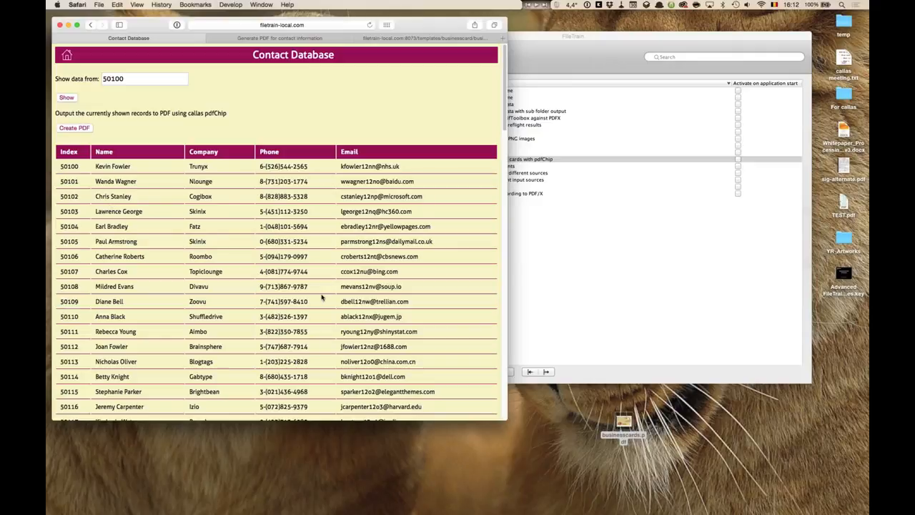
- Scroll through the business card template tab in the browser, then return to the Contact Database tab
click(418, 37)
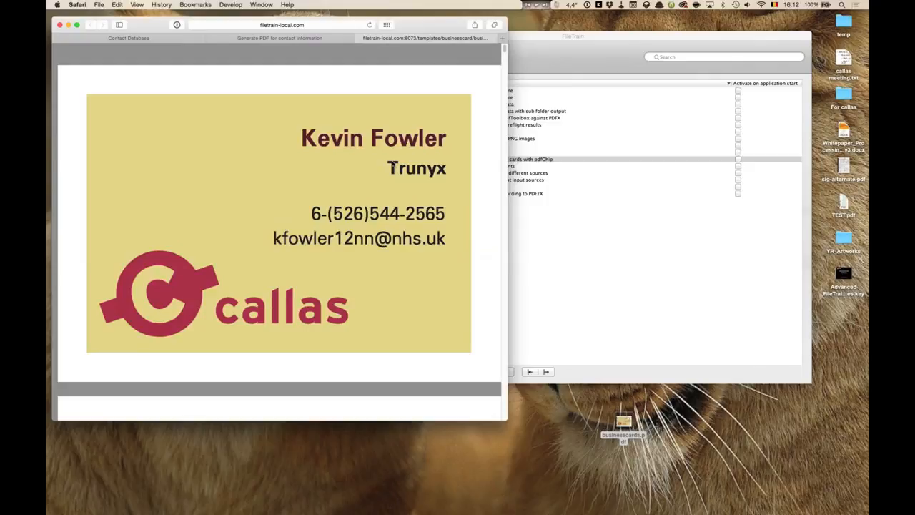
scroll(392, 165, down, 15)
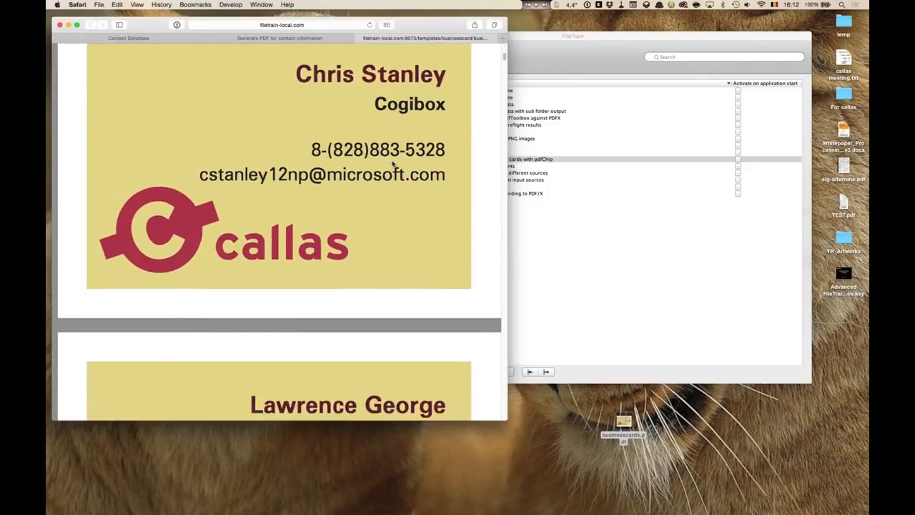
scroll(392, 165, down, 4)
scroll(393, 163, down, 5)
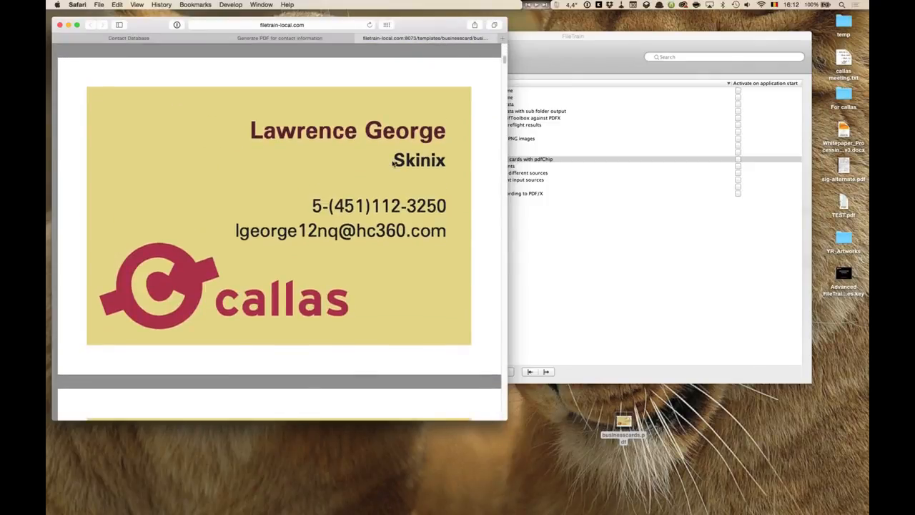
scroll(391, 164, down, 6)
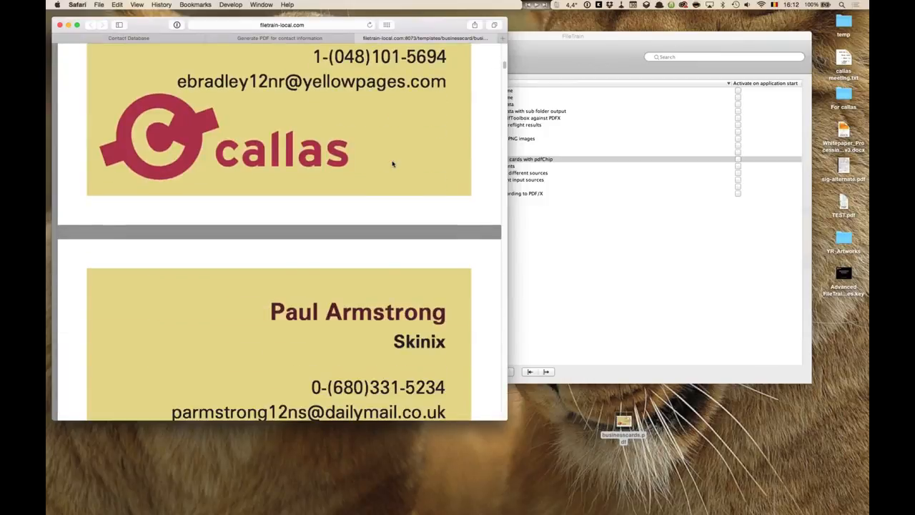
scroll(392, 164, down, 5)
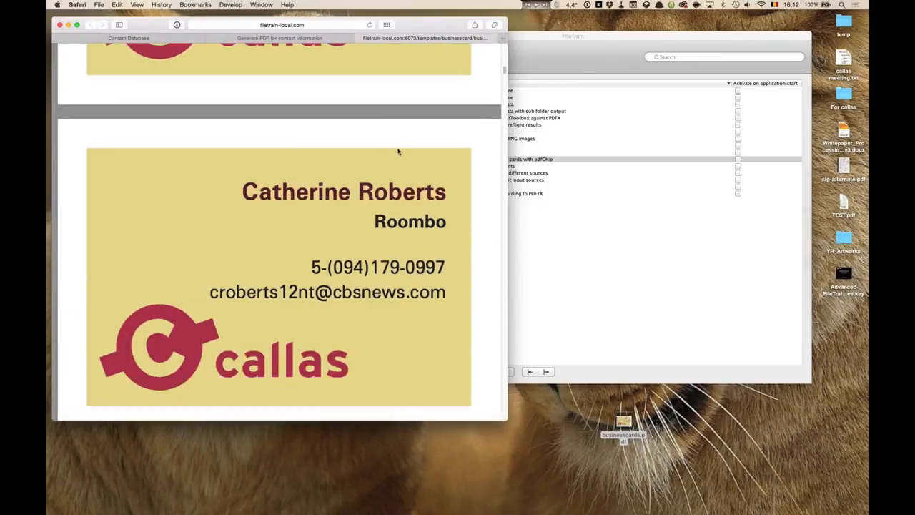
click(358, 39)
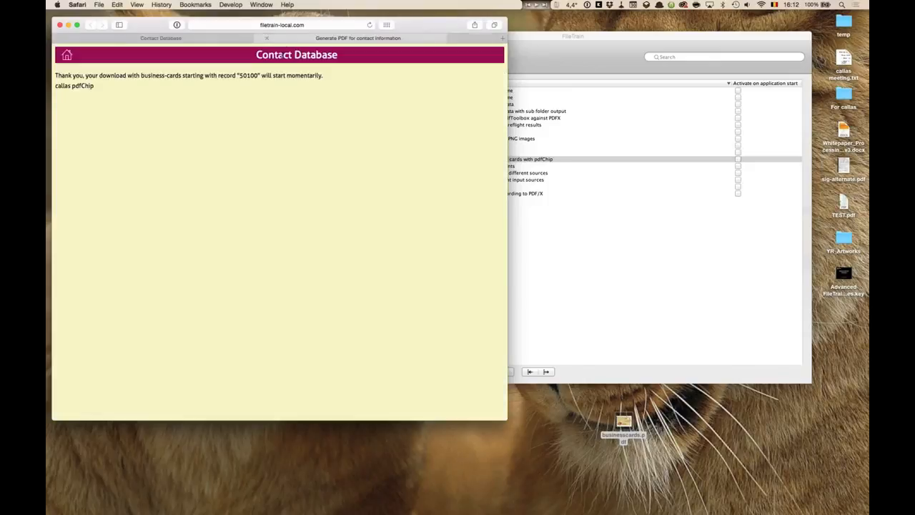
click(285, 38)
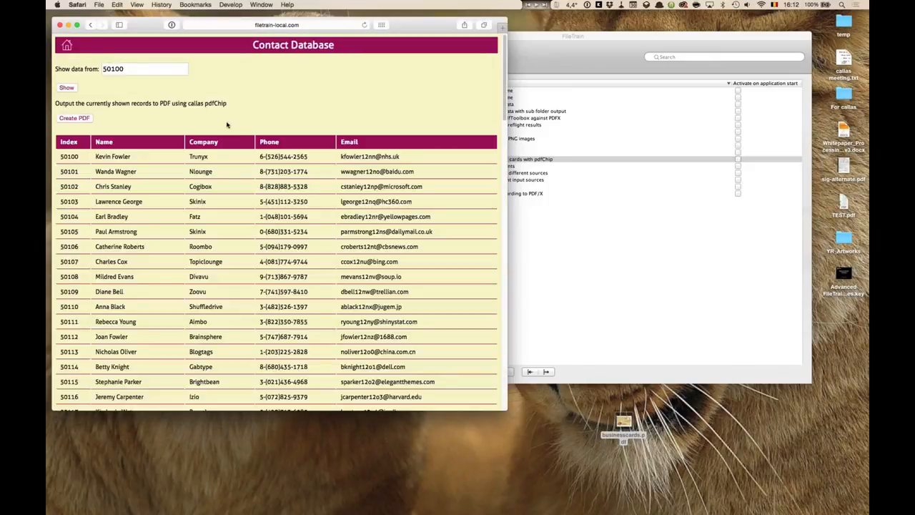
- Hide the browser and move the downloaded businesscards.pdf into the desktop icon column
click(71, 5)
click(94, 84)
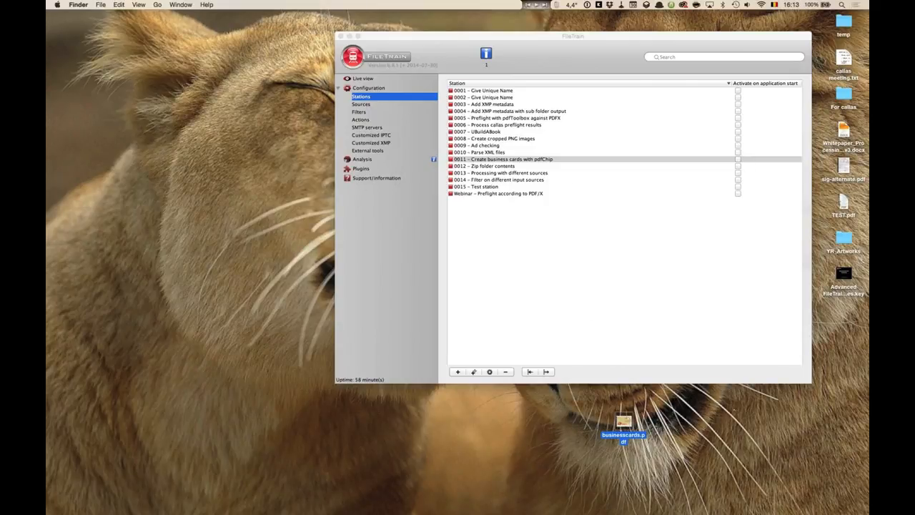
drag(623, 423, 843, 318)
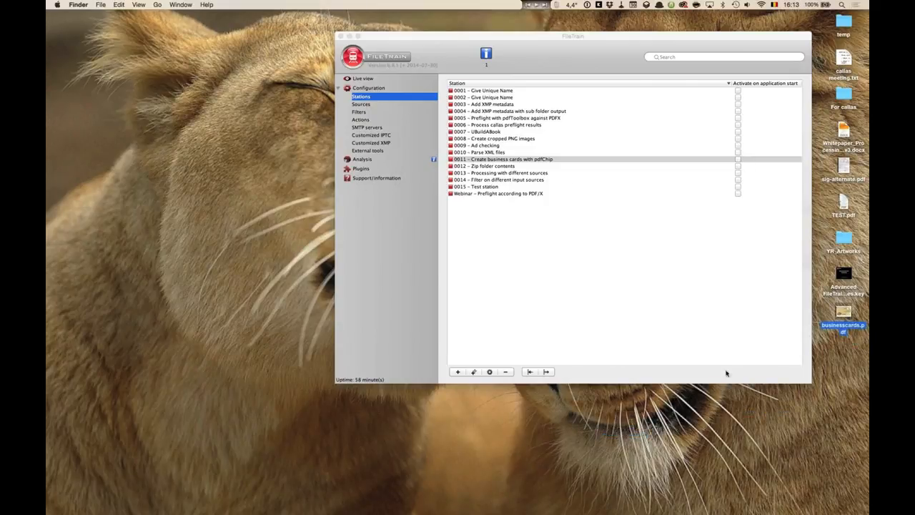
- Switch to the Keynote presentation and go to the Parsing XML files slide
key(super+Tab)
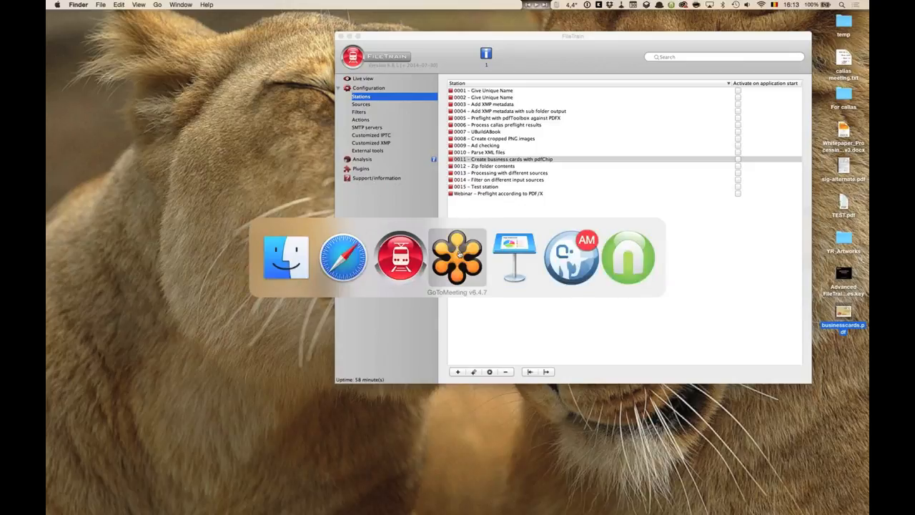
click(515, 256)
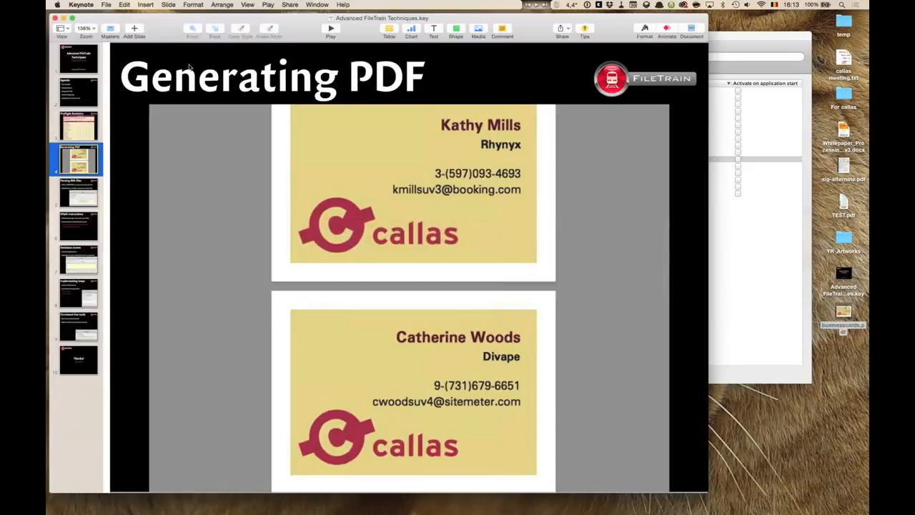
click(85, 190)
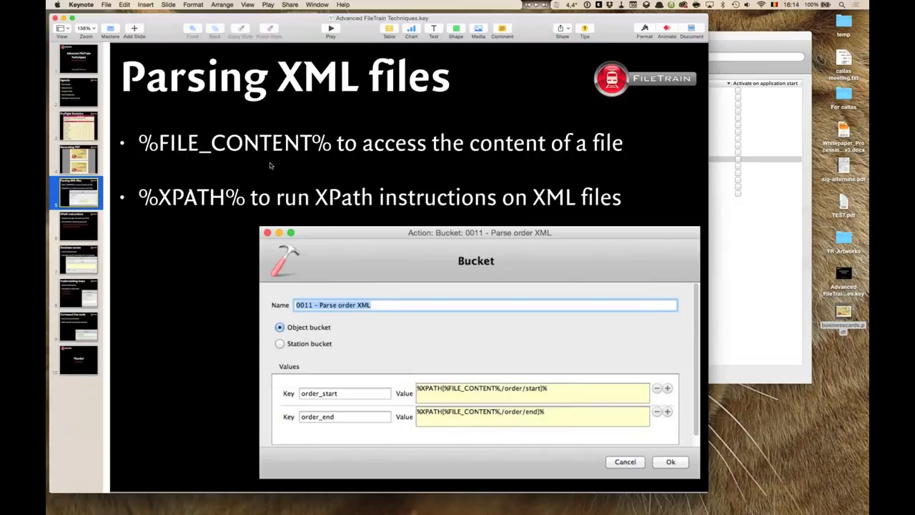
- Hide the presentation and show the source folder of station 0011 – Create business cards with pdfChip
key(super+h)
drag(478, 40, 141, 22)
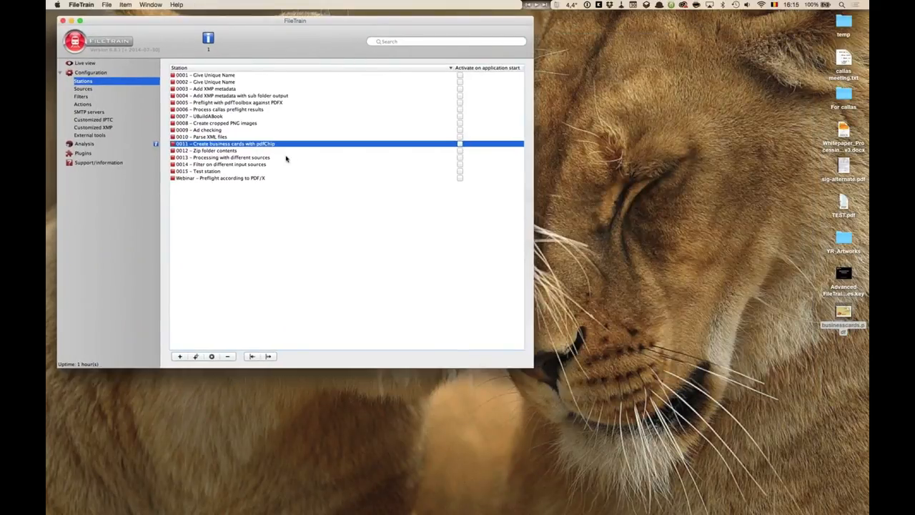
right_click(258, 145)
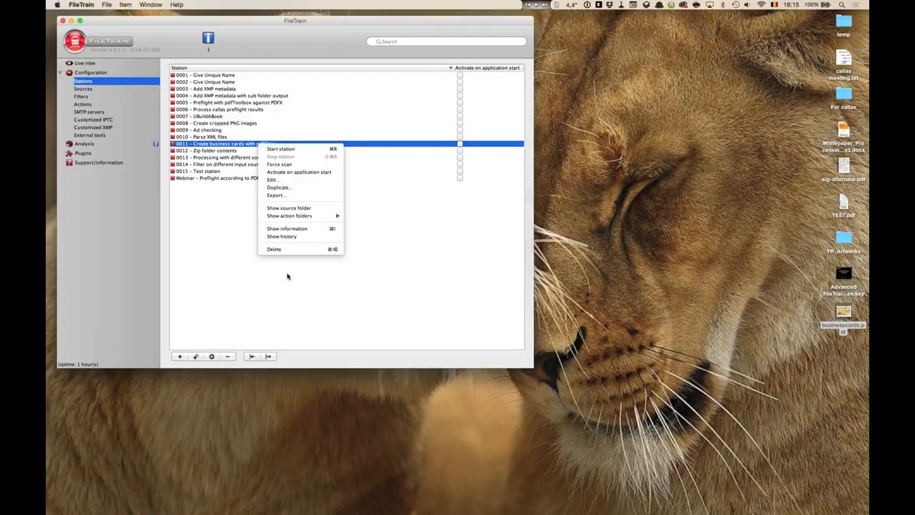
click(295, 207)
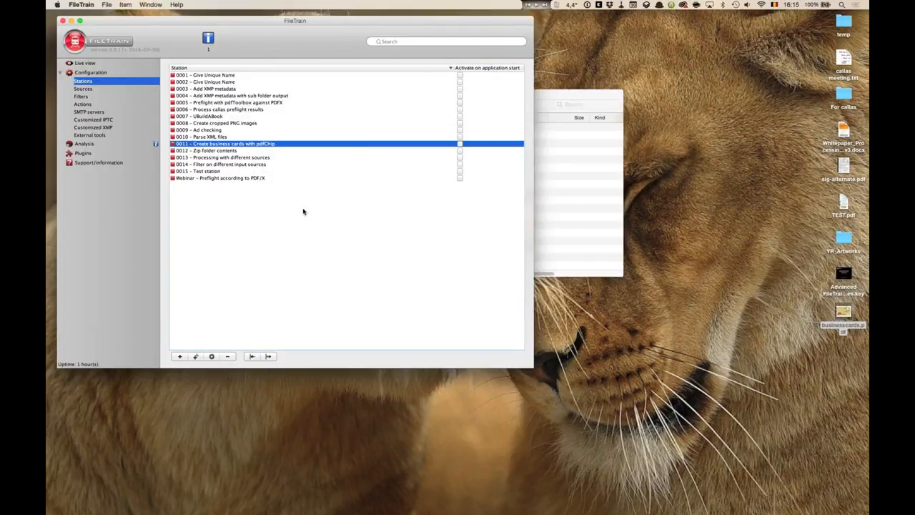
- Arrange the station's Finder window and the FileTrain window side by side
drag(514, 95, 746, 21)
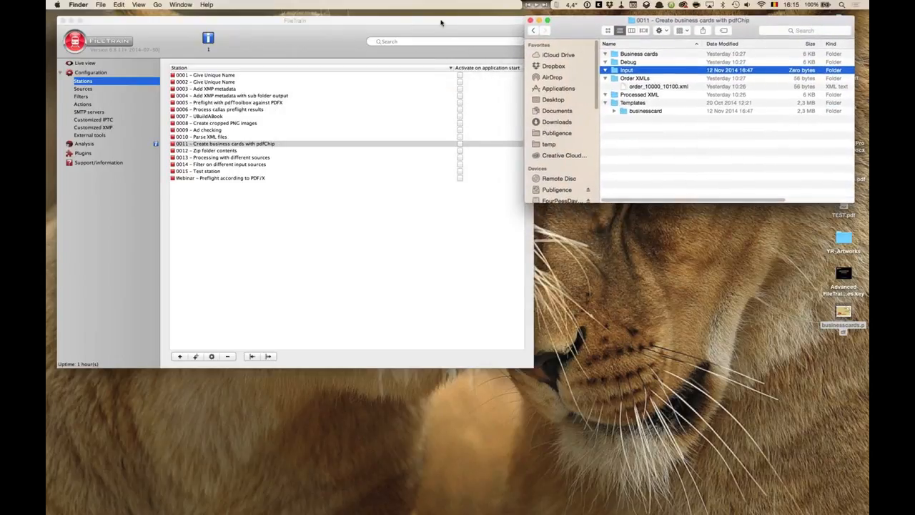
click(531, 365)
drag(532, 371, 533, 348)
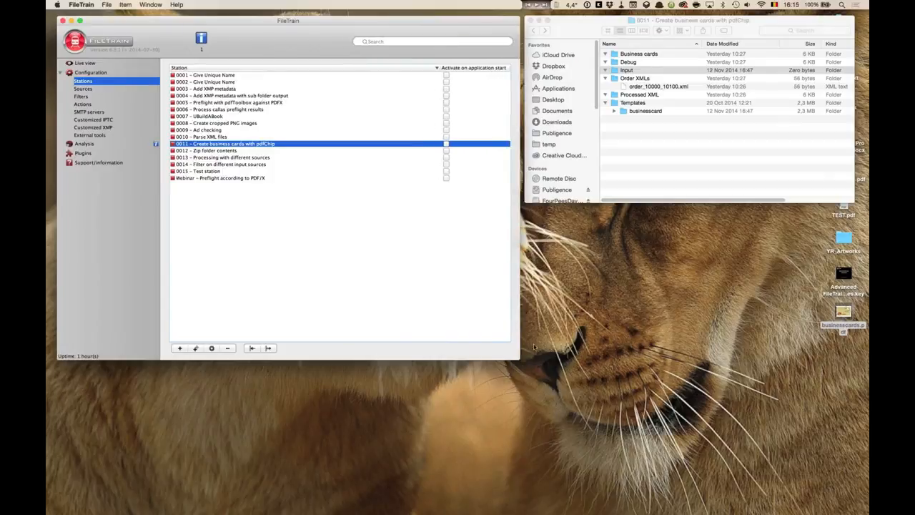
click(761, 24)
drag(761, 24, 757, 23)
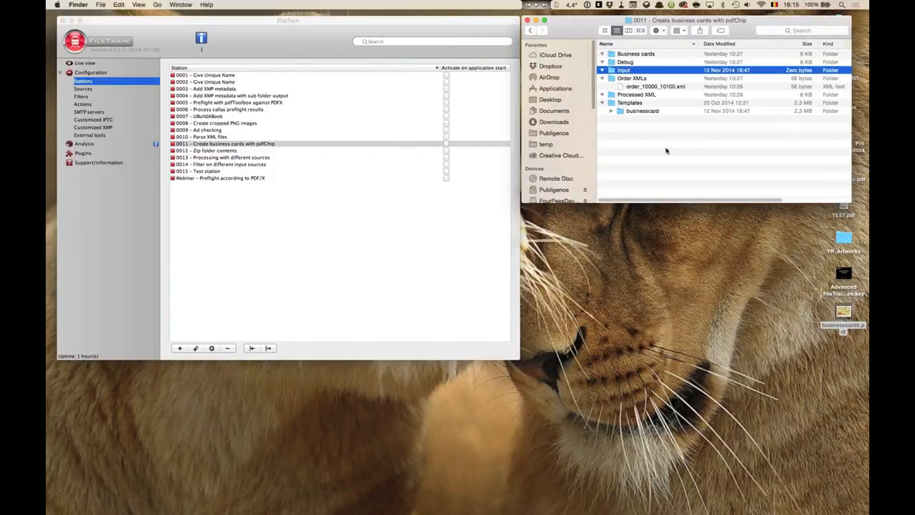
- Open station 0011's settings and preview order_10000_10100.xml from the Order XMLs folder
double_click(240, 145)
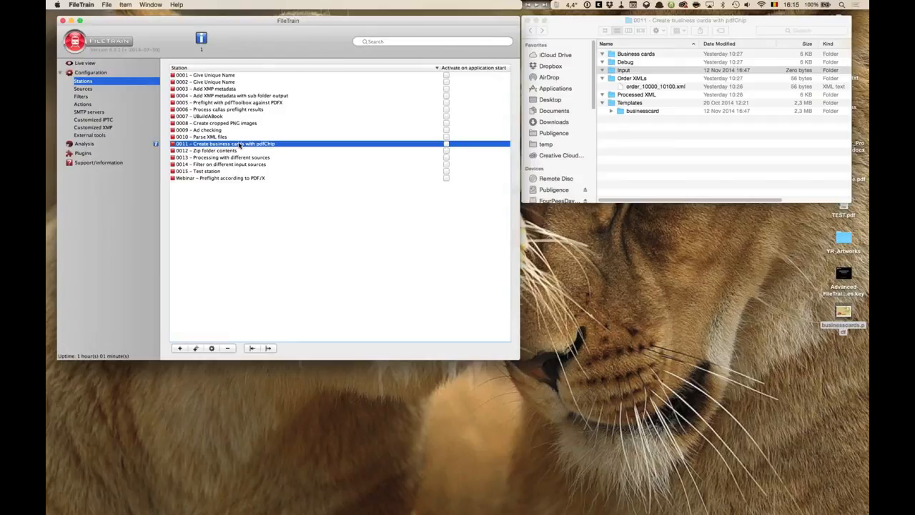
drag(376, 10, 443, 21)
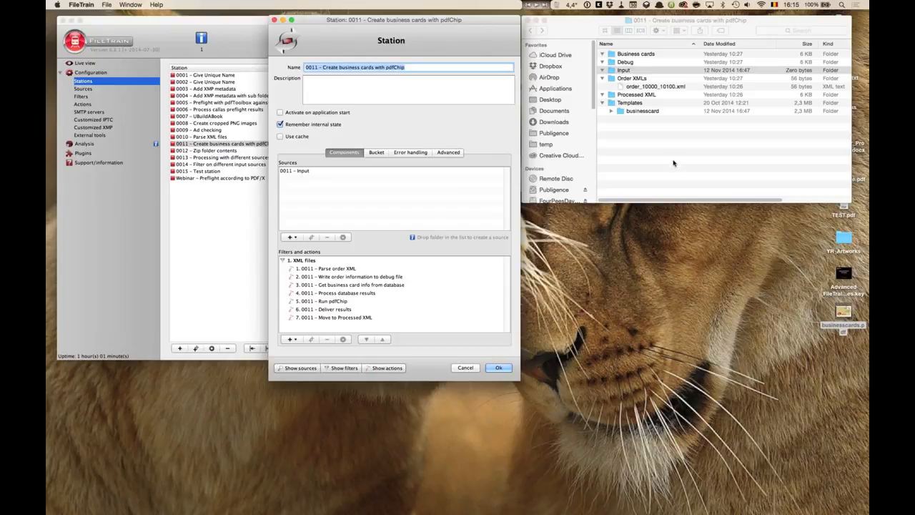
click(656, 102)
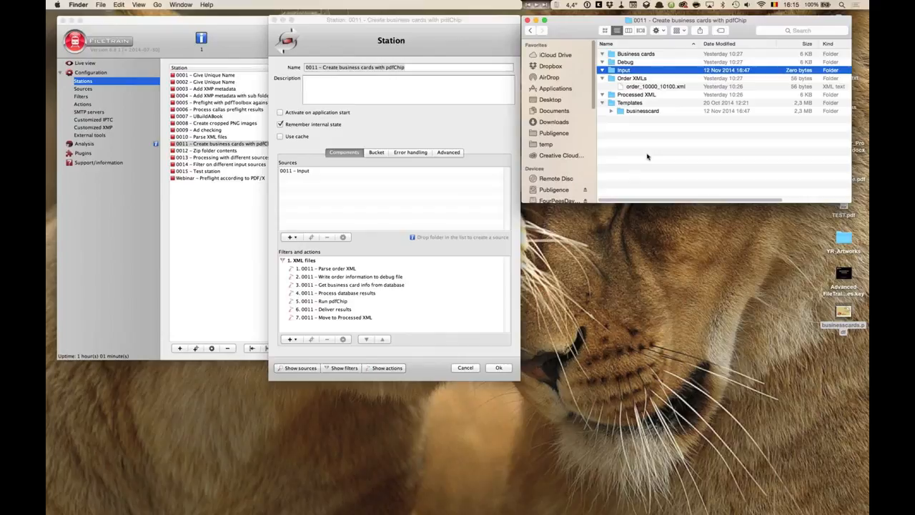
click(646, 86)
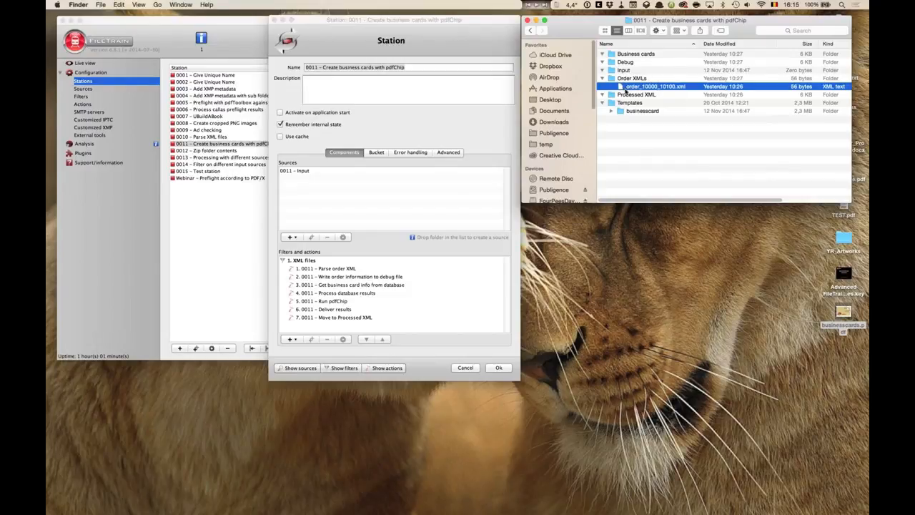
key(space)
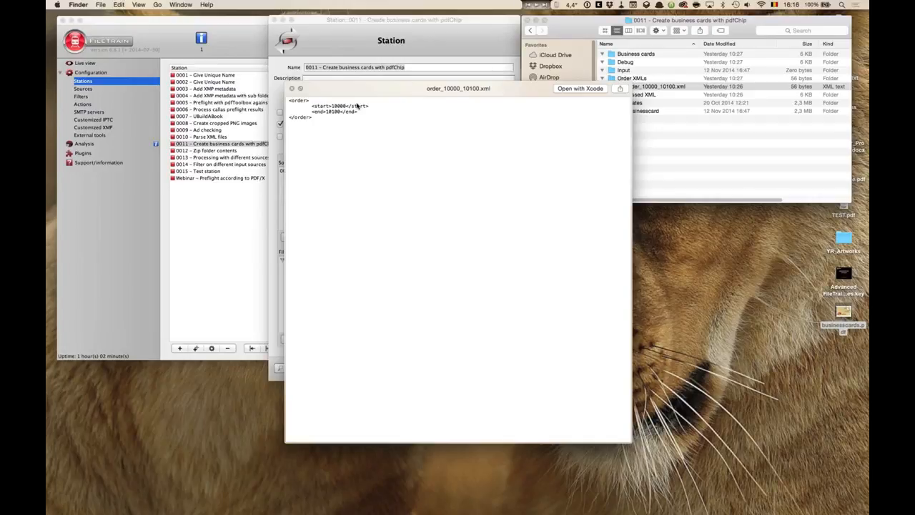
key(space)
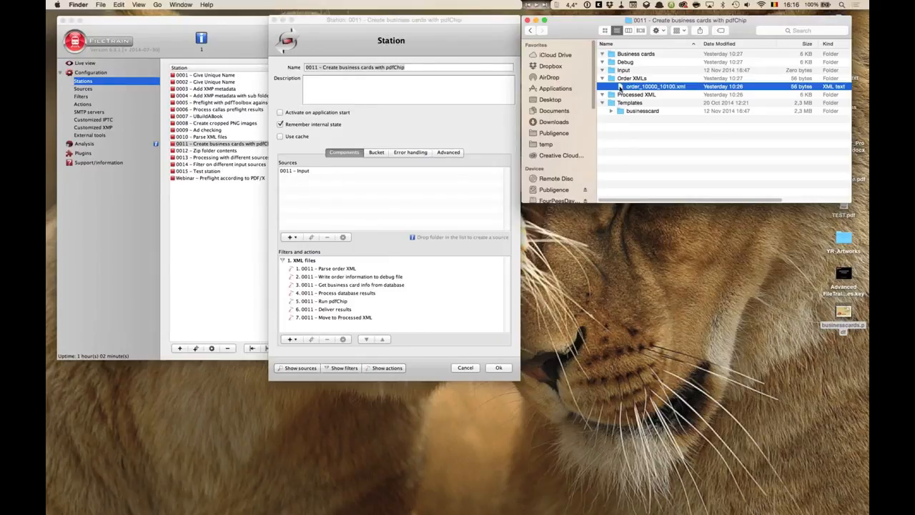
- Copy order_10000_10100.xml into the station's Input folder and open the 0011 – Parse order XML bucket action
drag(633, 88, 628, 70)
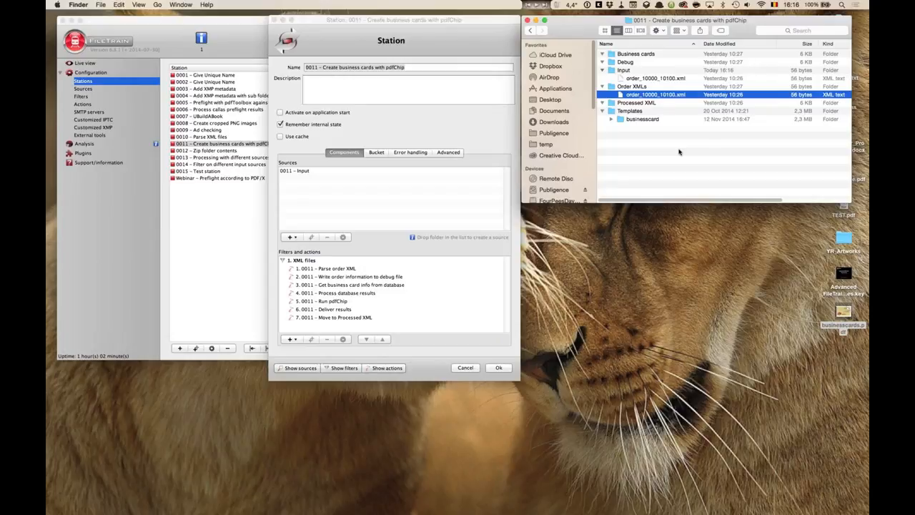
click(300, 172)
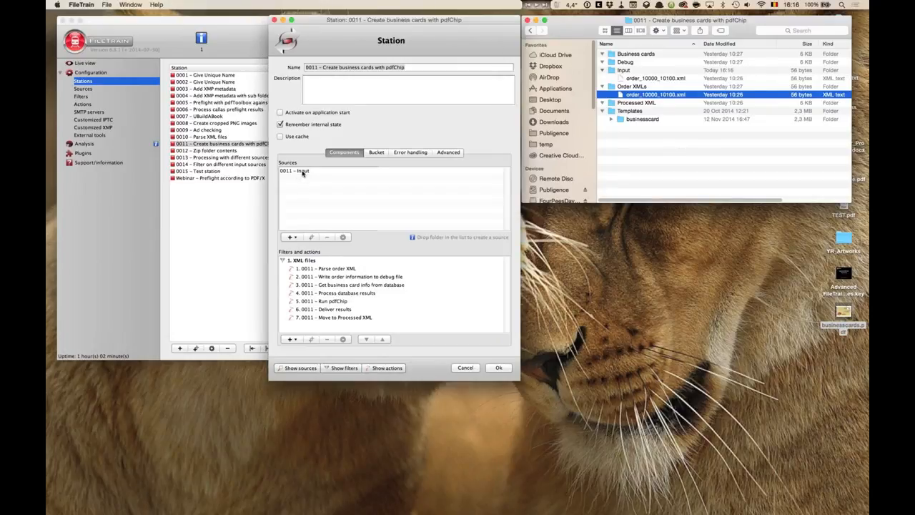
click(333, 271)
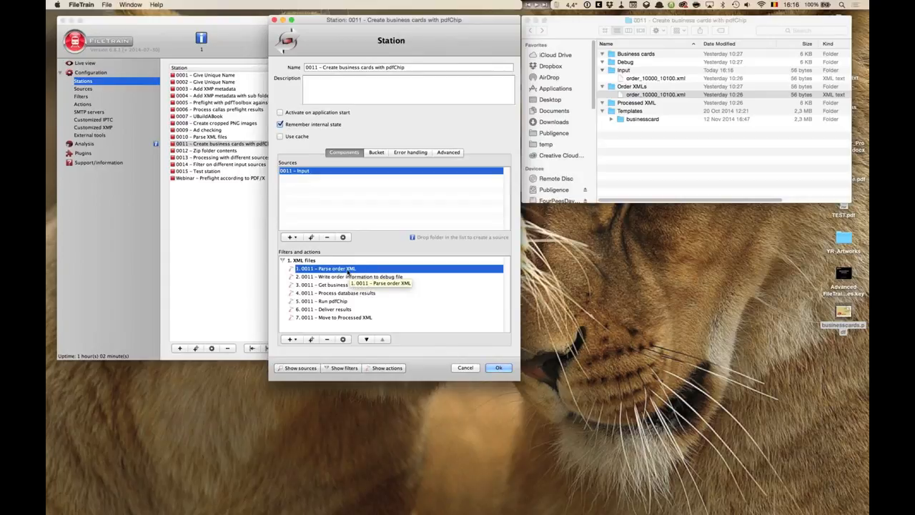
double_click(327, 272)
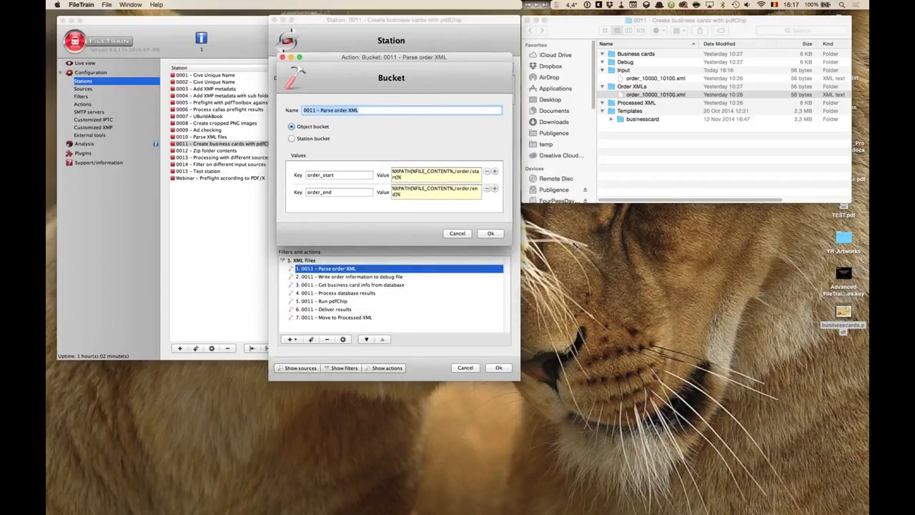
- Enlarge the Bucket dialog and examine the order_start and order_end keys and their XPATH value expressions
drag(575, 245, 620, 243)
drag(520, 60, 478, 107)
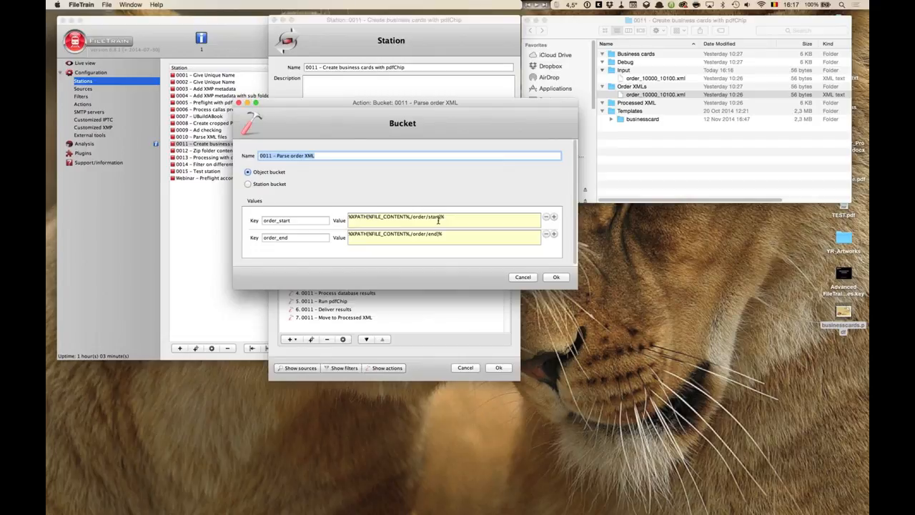
click(295, 220)
mouse_move(252, 219)
mouse_down()
mouse_move(261, 236)
mouse_move(253, 237)
mouse_up()
drag(453, 217, 330, 214)
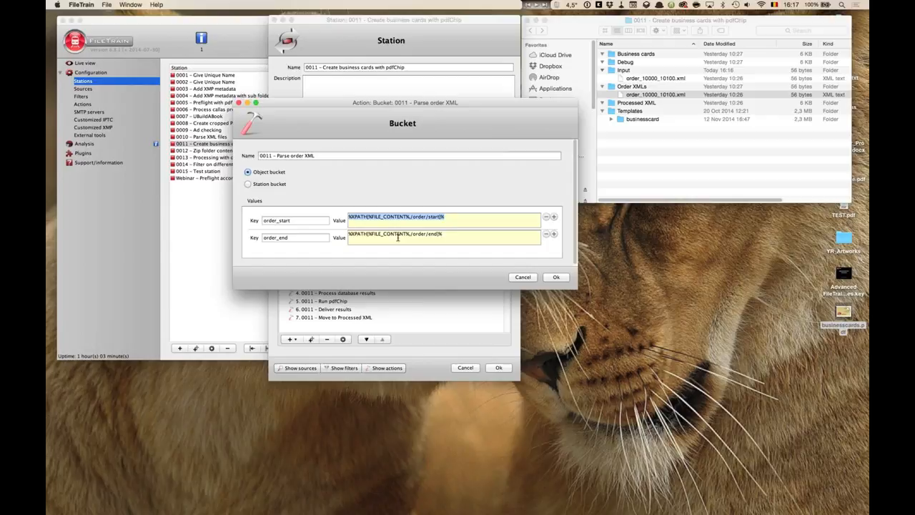
click(460, 215)
drag(368, 217, 411, 217)
- Preview order_10000_10100.xml from the Order XMLs folder
click(655, 95)
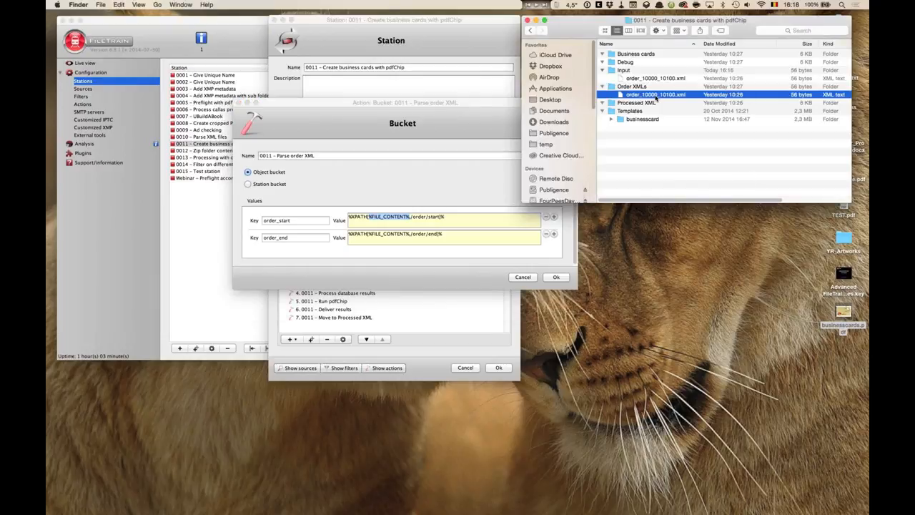
key(space)
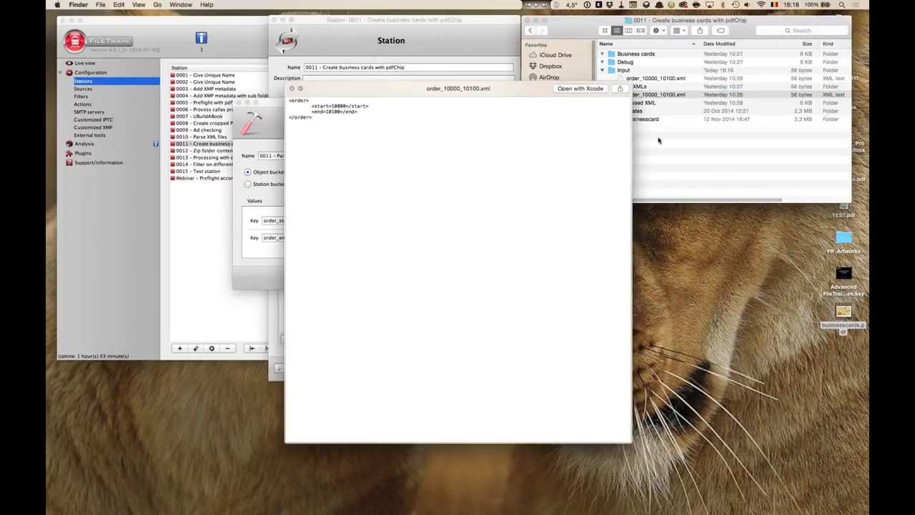
key(space)
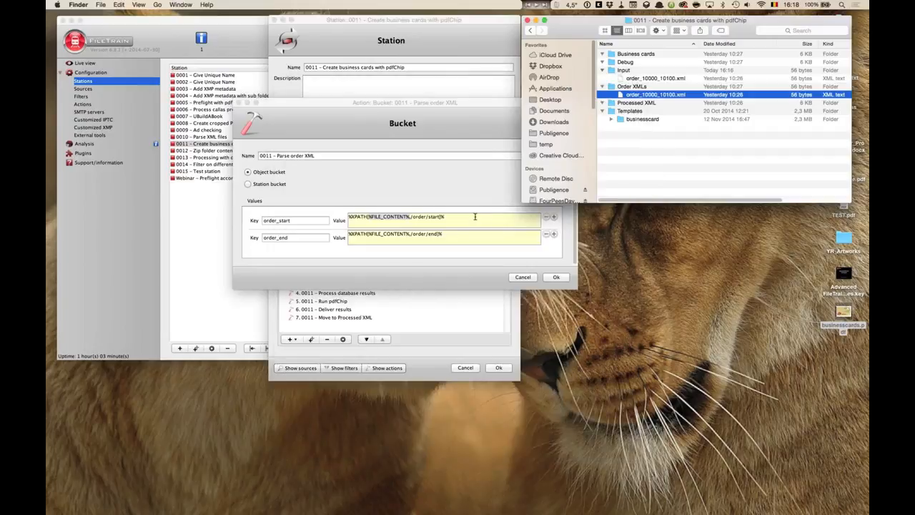
- Examine the XPATH, FILE_CONTENT and /order/start parts of the order_start value expression
click(350, 217)
drag(350, 217, 367, 217)
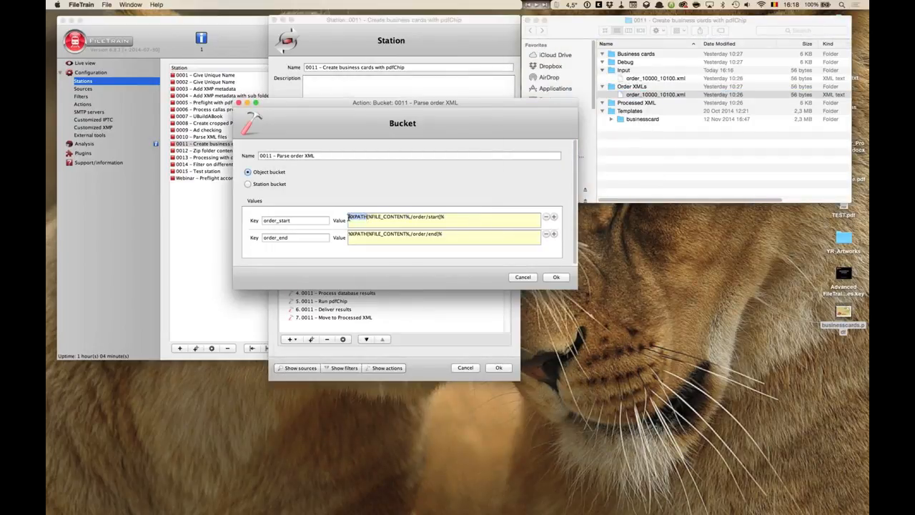
click(370, 217)
drag(371, 216, 408, 217)
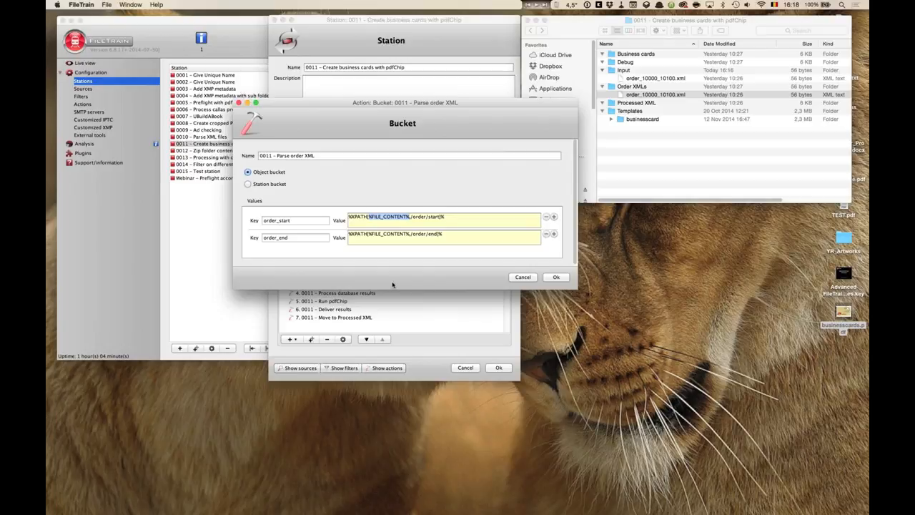
click(410, 217)
drag(410, 216, 440, 218)
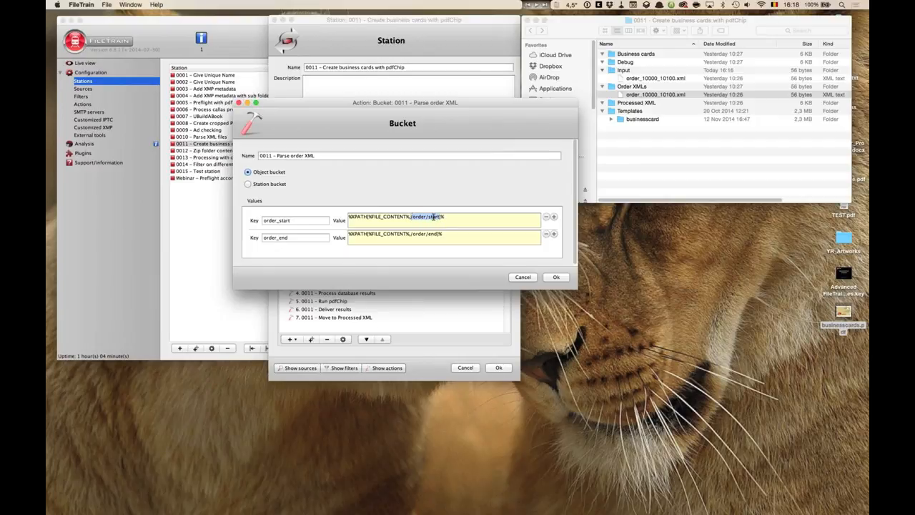
- Switch to the presentation and go to the XPath instructions slide
key(super+Tab)
key(super+Tab)
key(super+Tab)
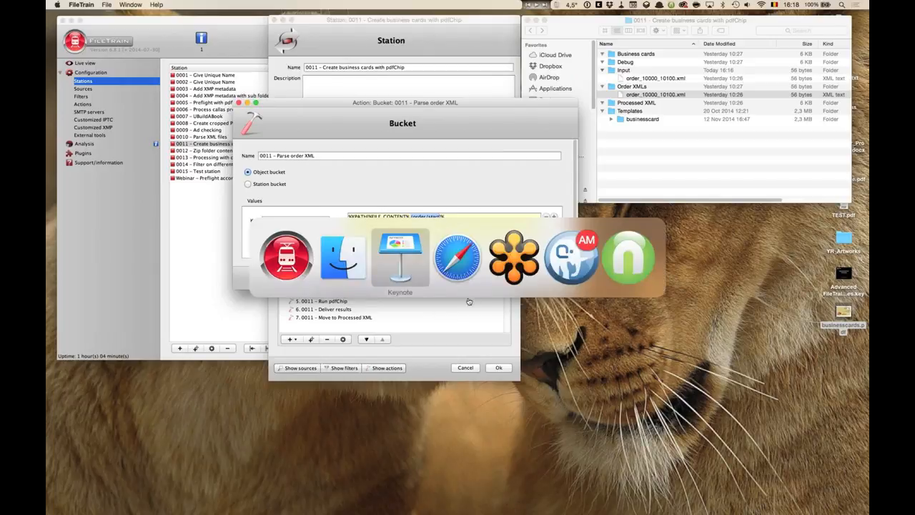
click(414, 255)
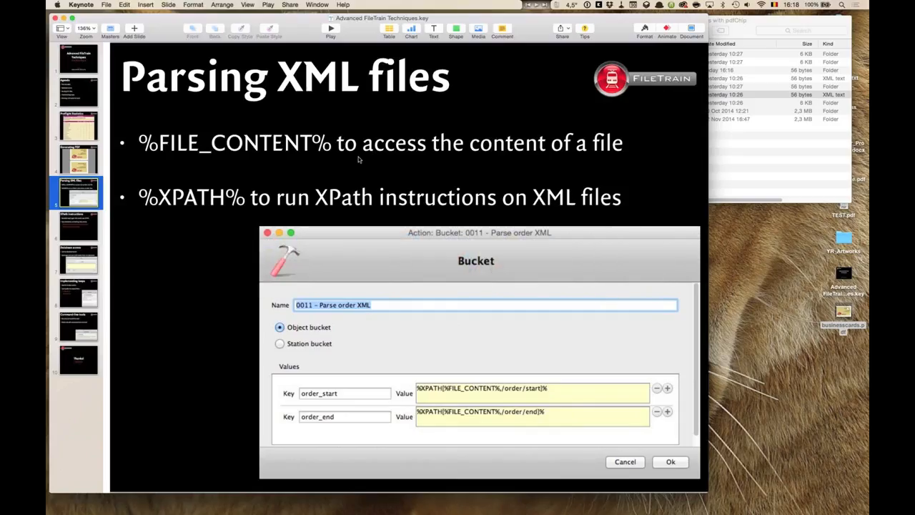
click(90, 225)
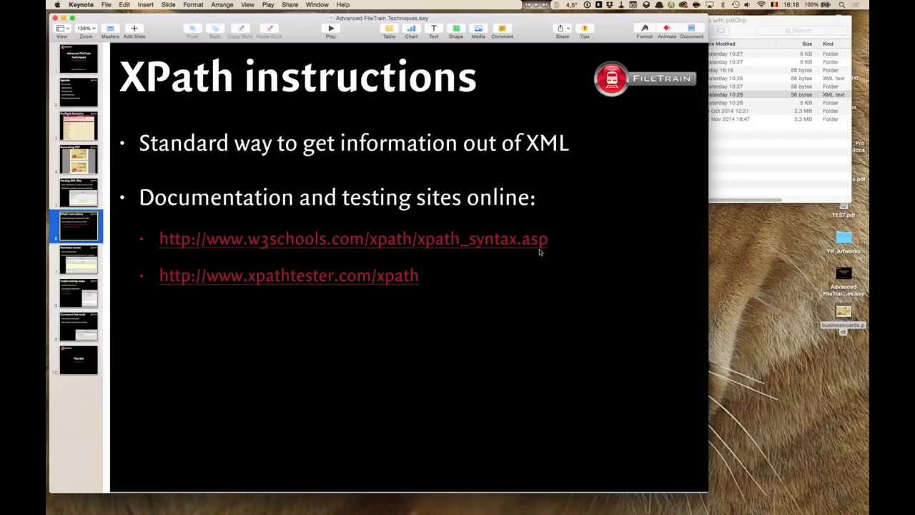
- Copy the xpathtester.com/xpath link from the slide and open it in a new browser tab
click(443, 281)
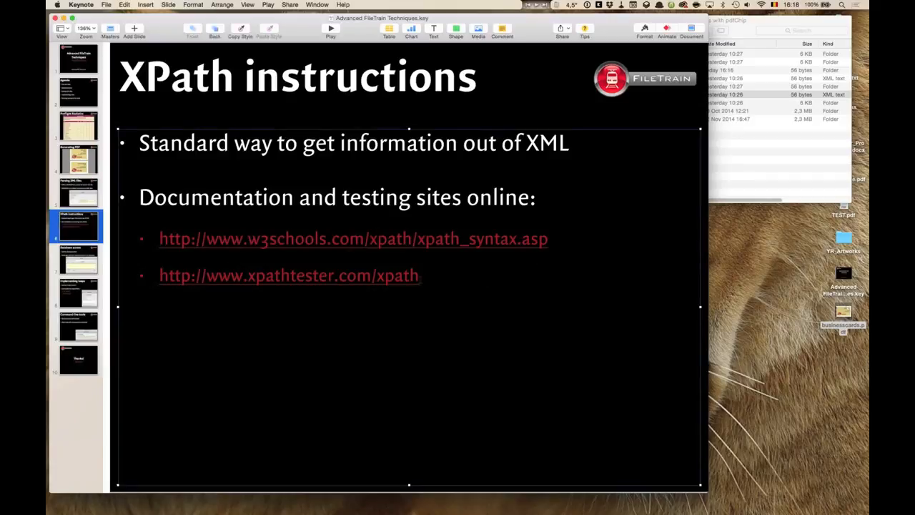
triple_click(422, 277)
key(super+c)
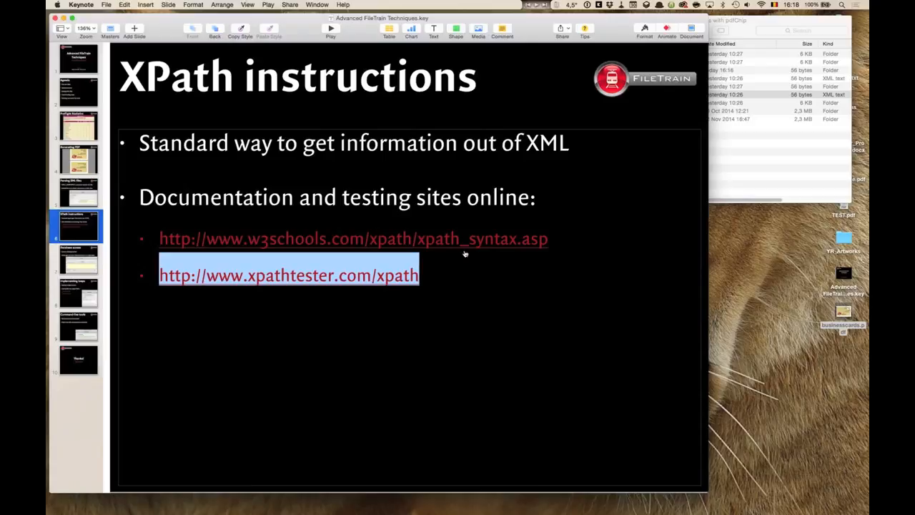
key(super+Tab)
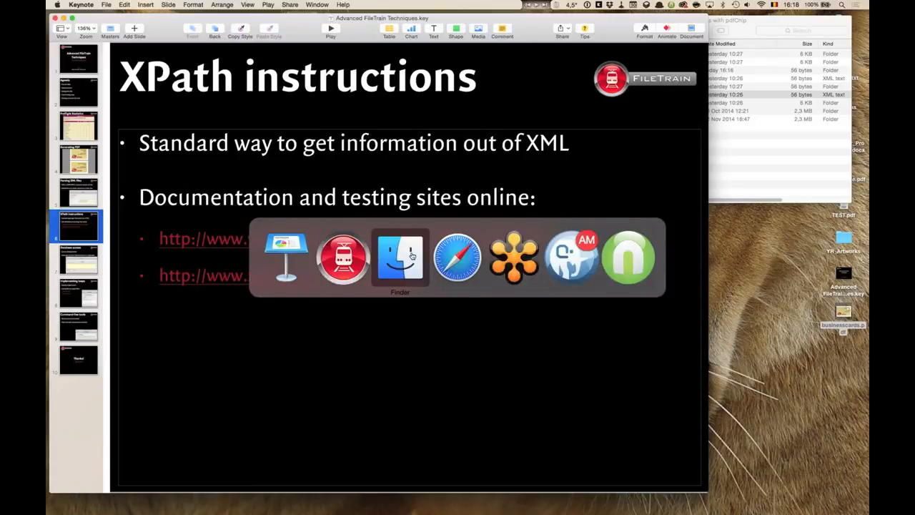
click(455, 259)
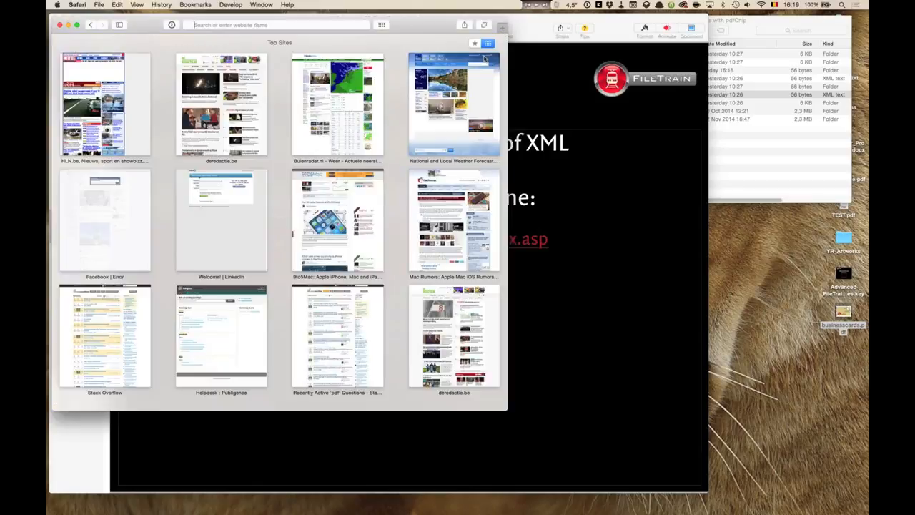
key(super+t)
key(super+v)
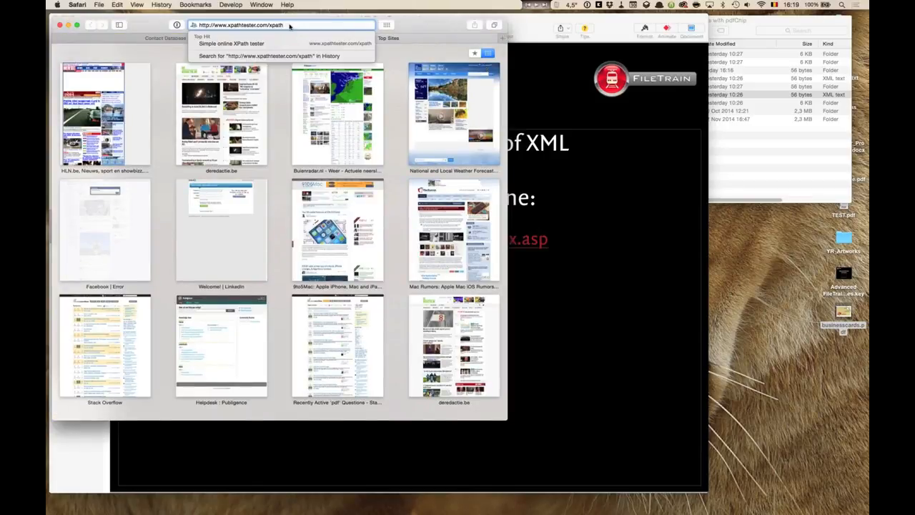
key(Return)
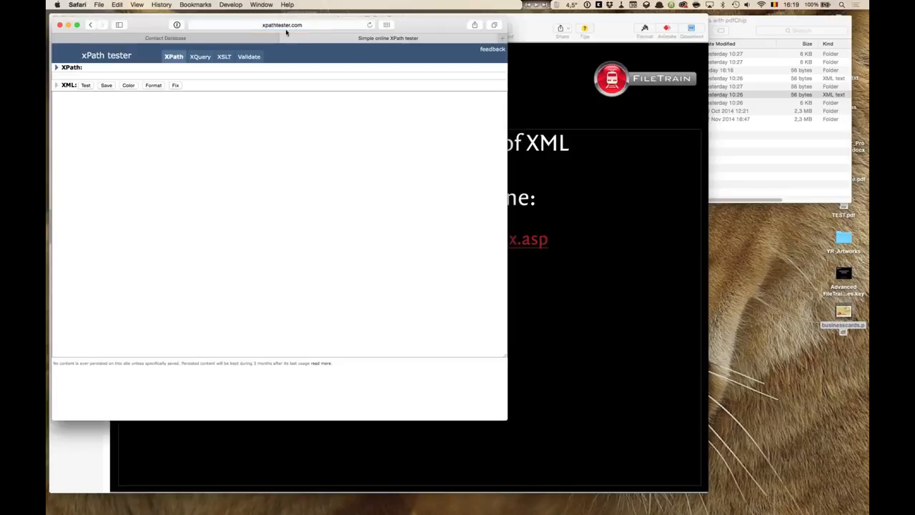
- Paste the content of the Input folder's order_10000_10100.xml into the XPath tester's XML field
drag(433, 26, 677, 129)
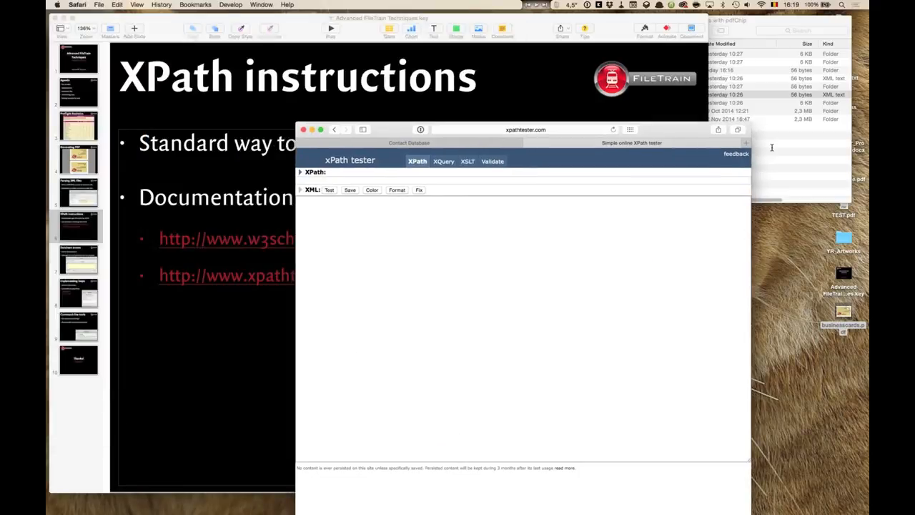
click(758, 142)
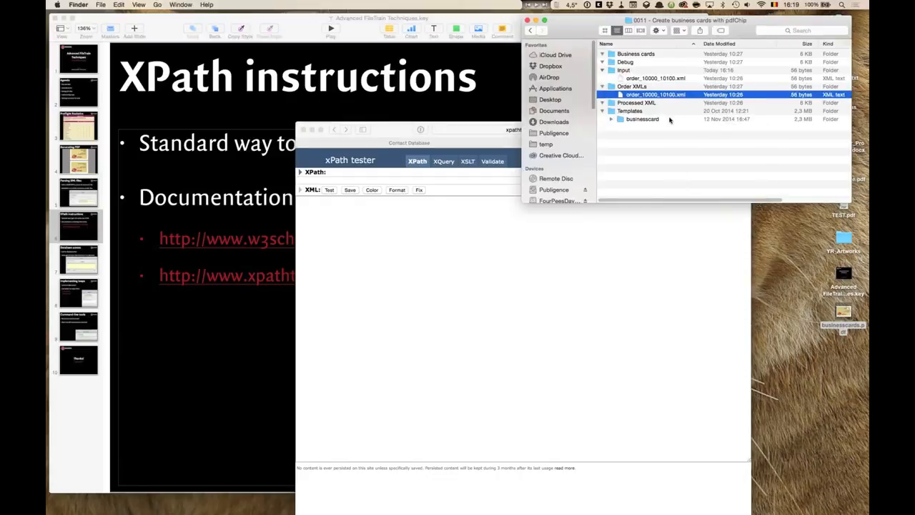
click(621, 78)
double_click(620, 77)
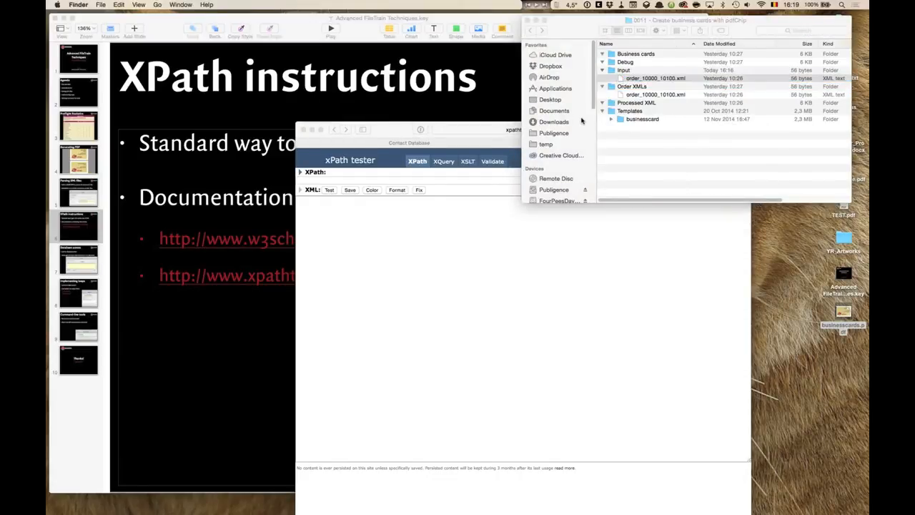
key(super+a)
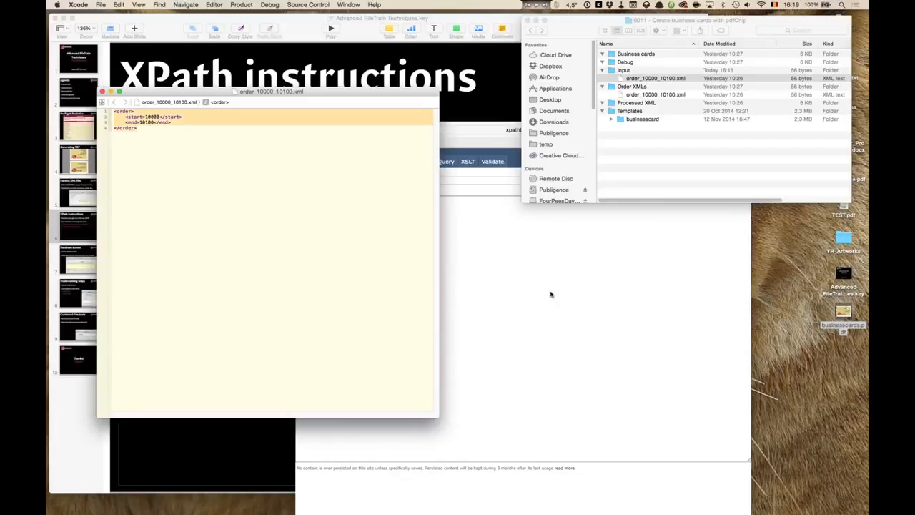
key(super+Tab)
click(458, 254)
key(super+v)
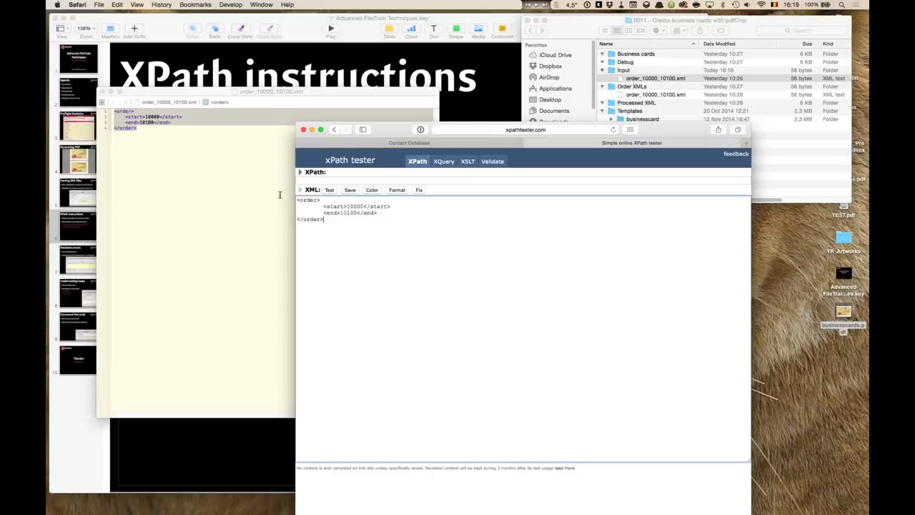
click(109, 101)
click(102, 92)
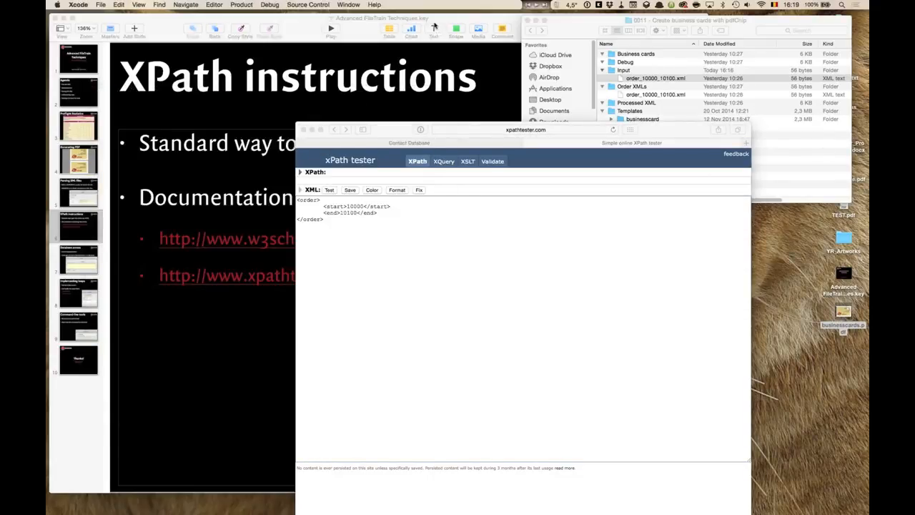
- Test the XPath /order/start against the pasted order XML
click(432, 181)
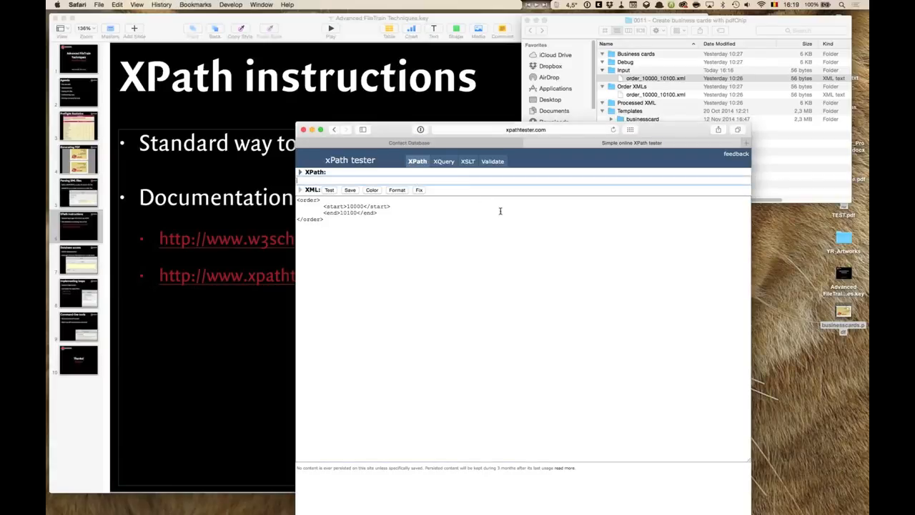
text(/)
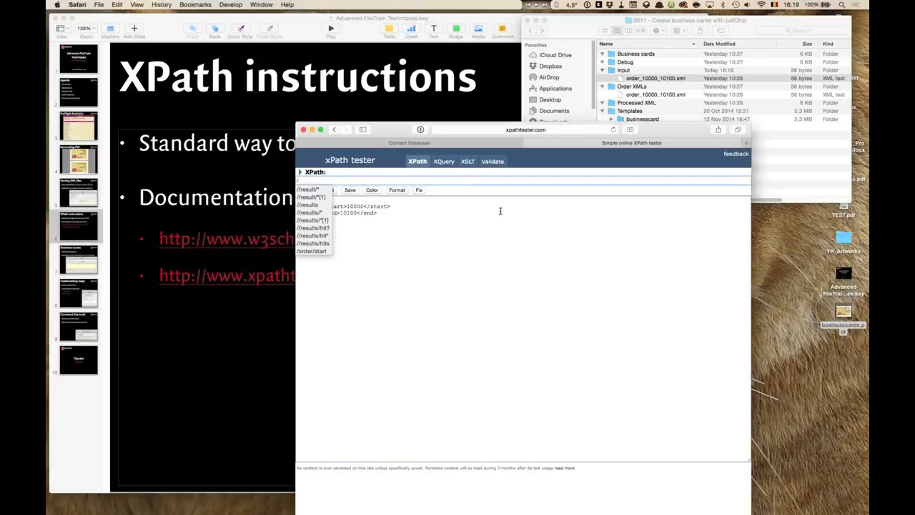
text(order/start)
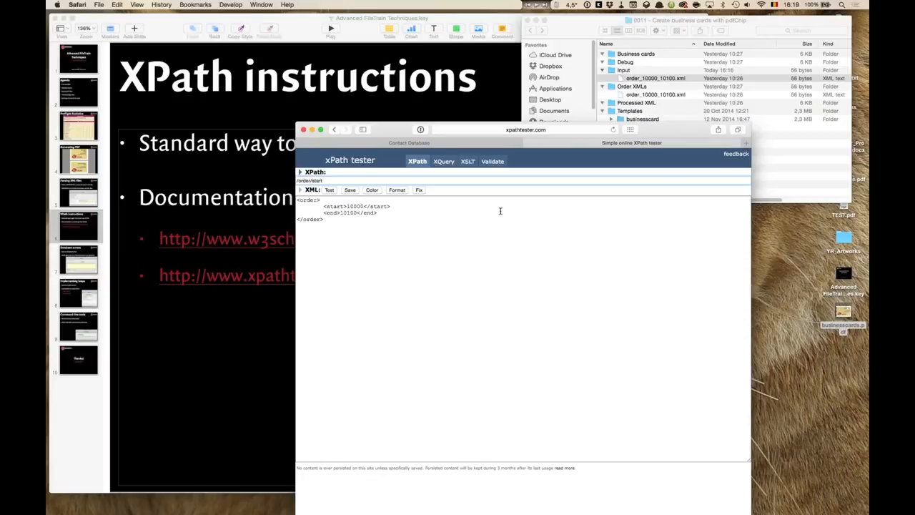
key(Return)
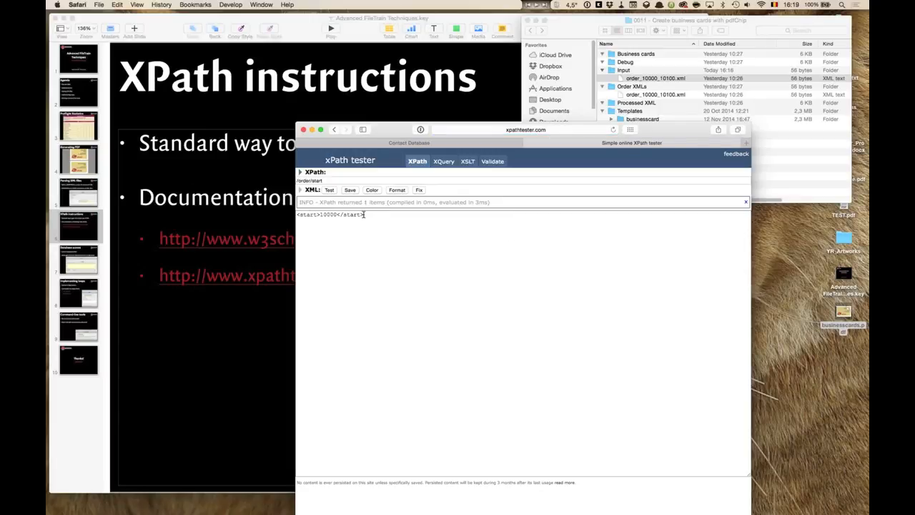
drag(365, 214, 298, 217)
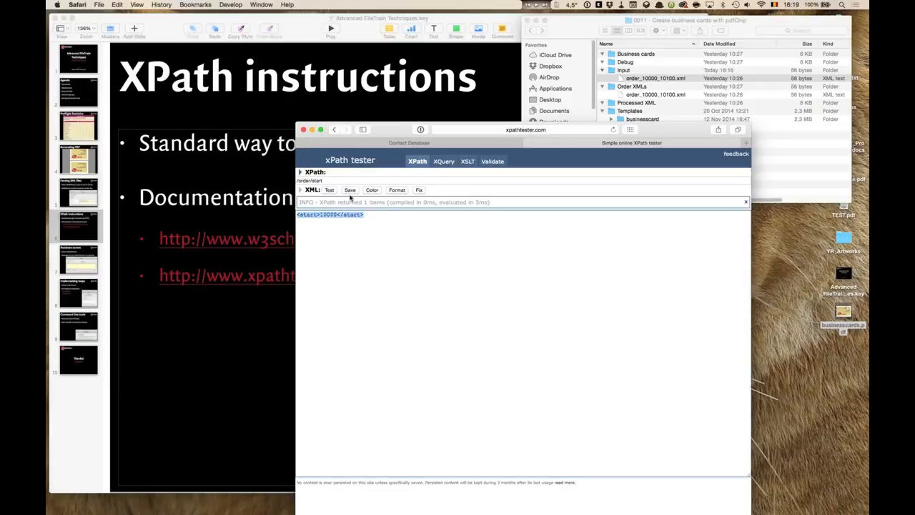
- Return to the Bucket dialog and compare the order_start and order_end expressions with the Input folder's order XML
key(super+h)
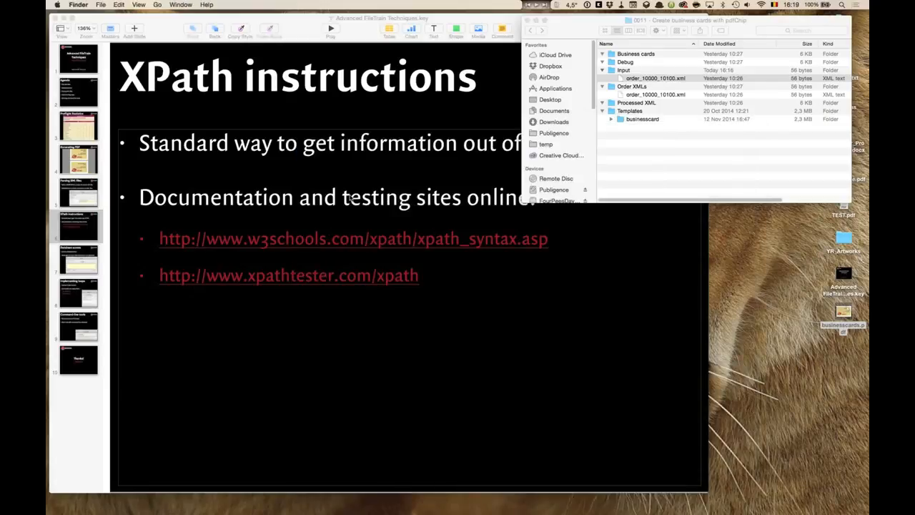
key(super+Tab)
key(super+Tab)
key(super+Tab)
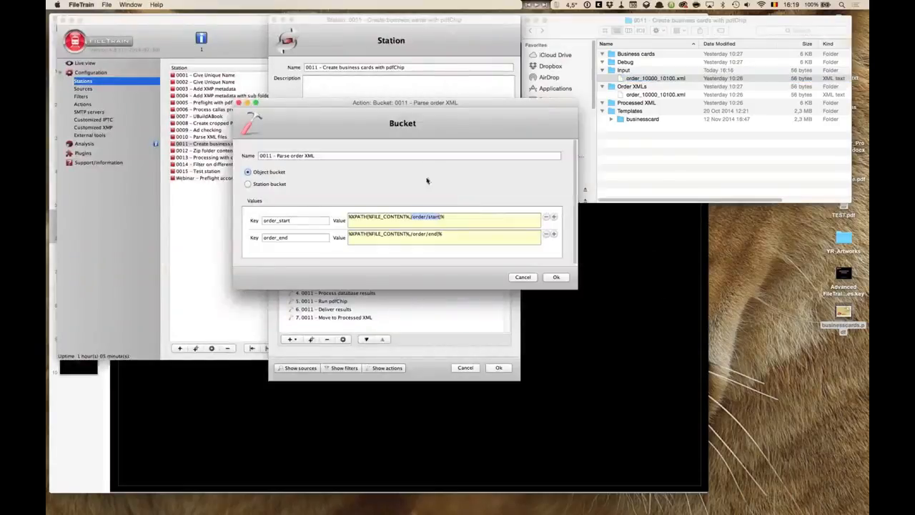
click(445, 216)
mouse_move(440, 216)
mouse_down()
mouse_move(417, 217)
mouse_move(428, 216)
mouse_up()
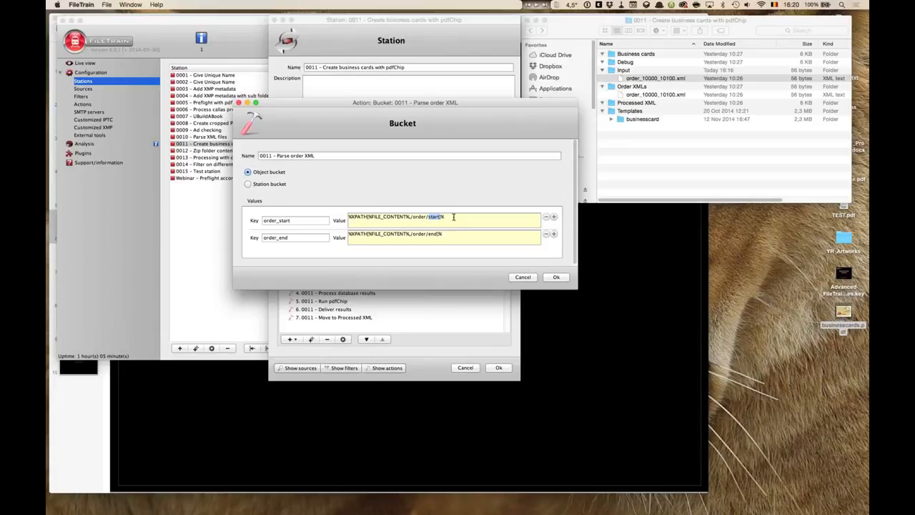
click(665, 95)
click(664, 95)
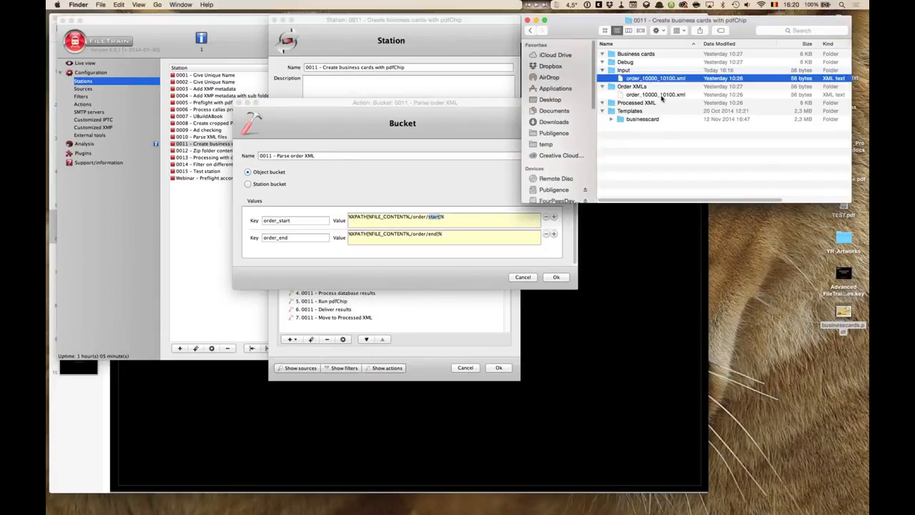
key(space)
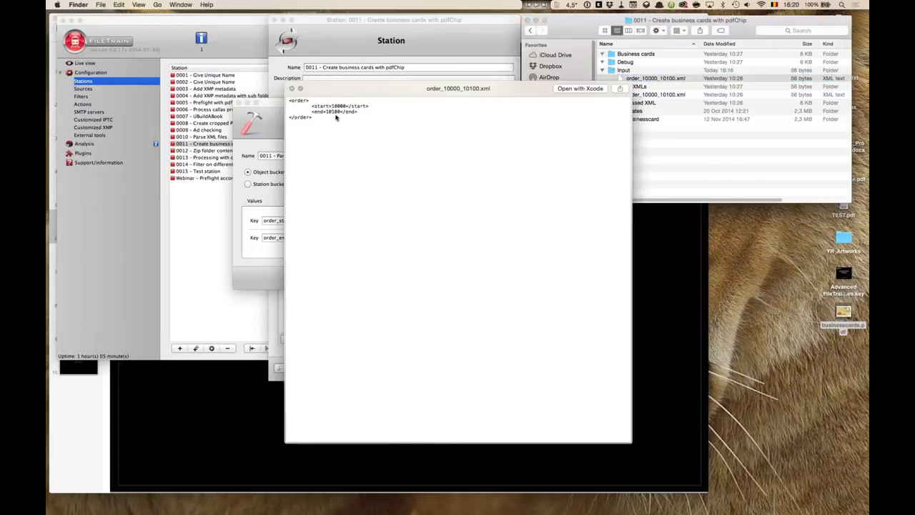
key(space)
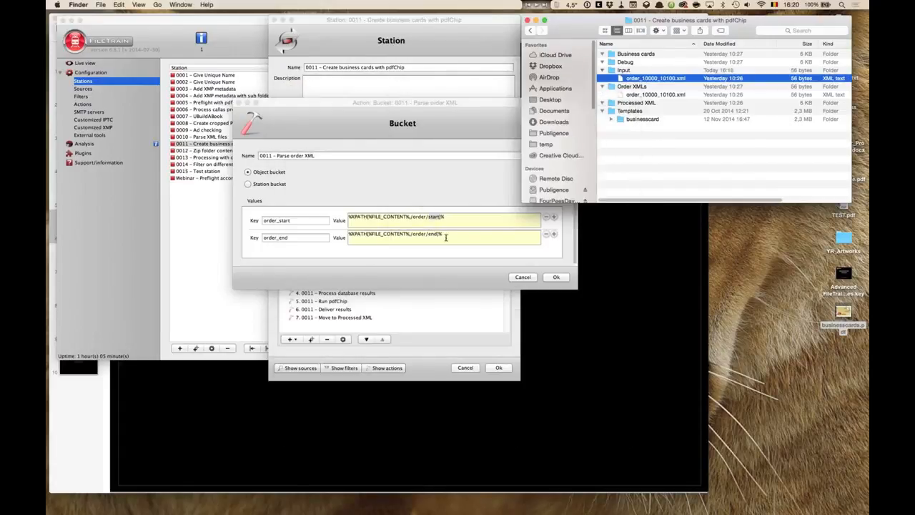
click(445, 235)
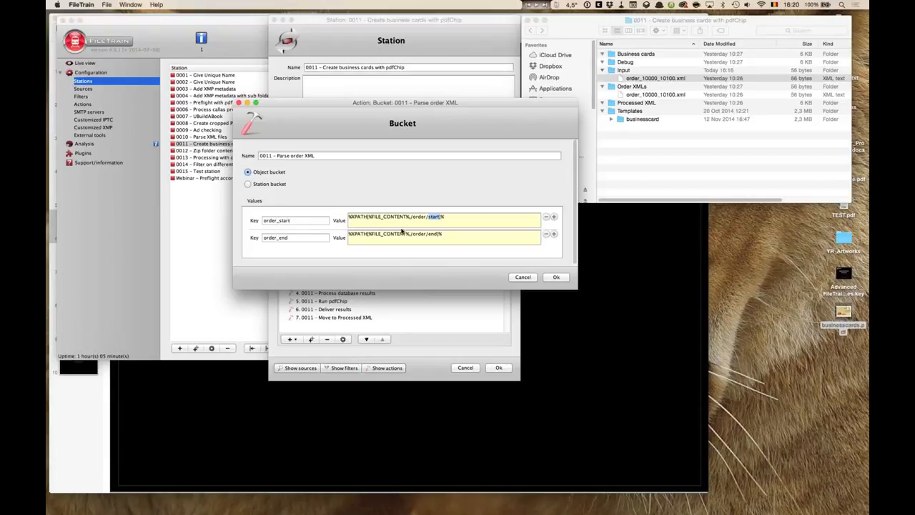
- Highlight the order_start and order_end XPath expressions, then close the Bucket dialog without changes
click(463, 219)
drag(462, 219, 311, 219)
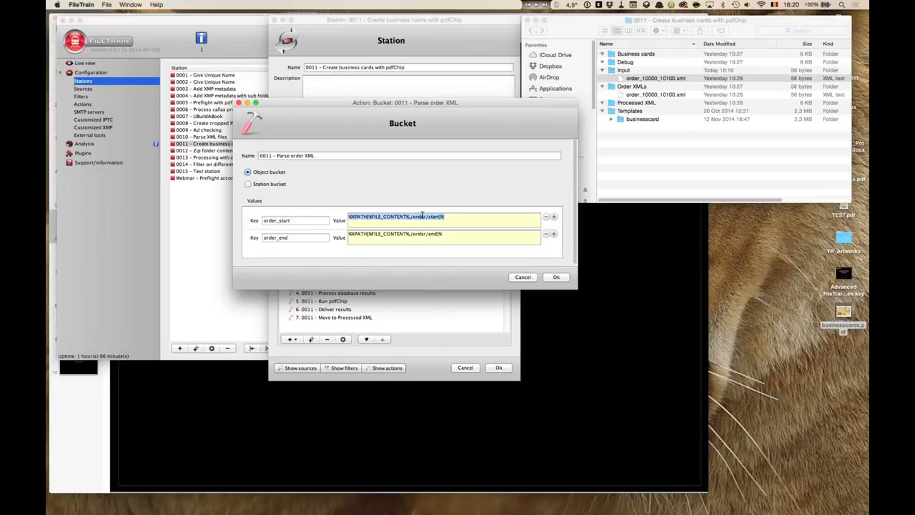
drag(441, 234, 349, 233)
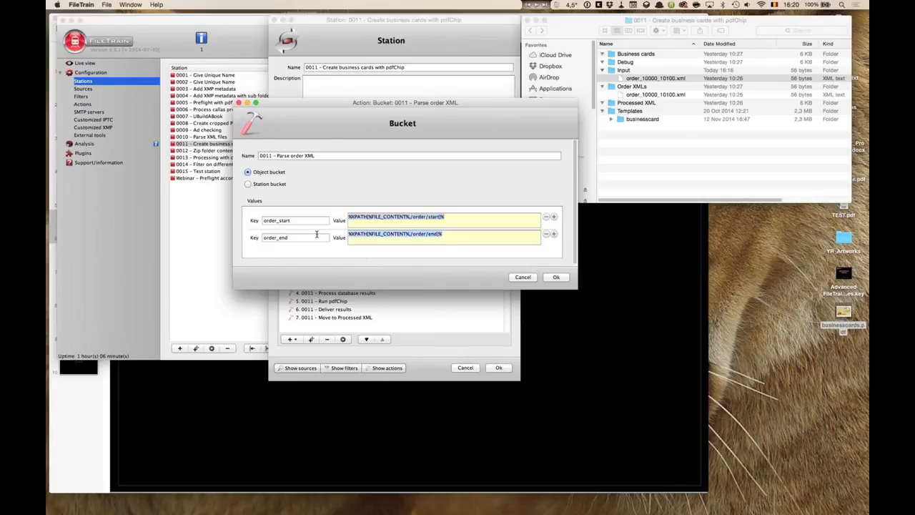
click(524, 277)
- Open the Write order information to debug file action, inspect its bucket key references, and close it
double_click(335, 288)
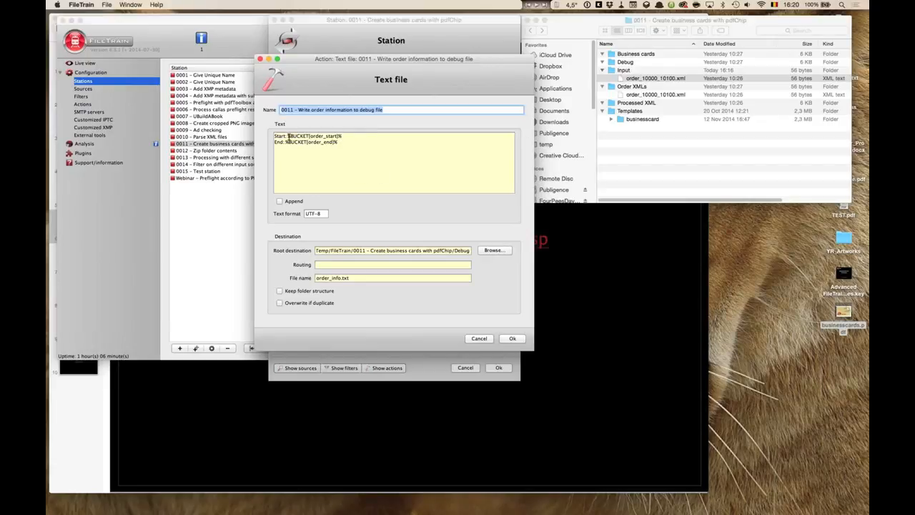
drag(288, 136, 351, 145)
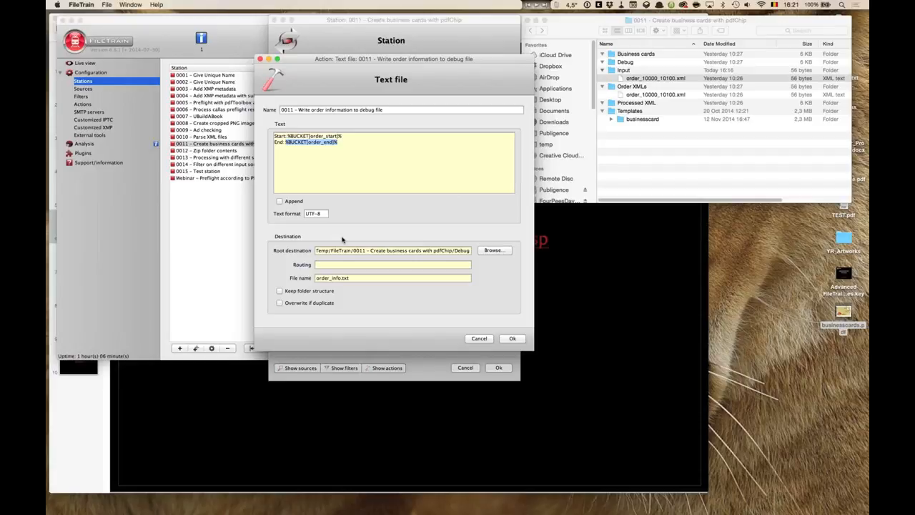
key(Escape)
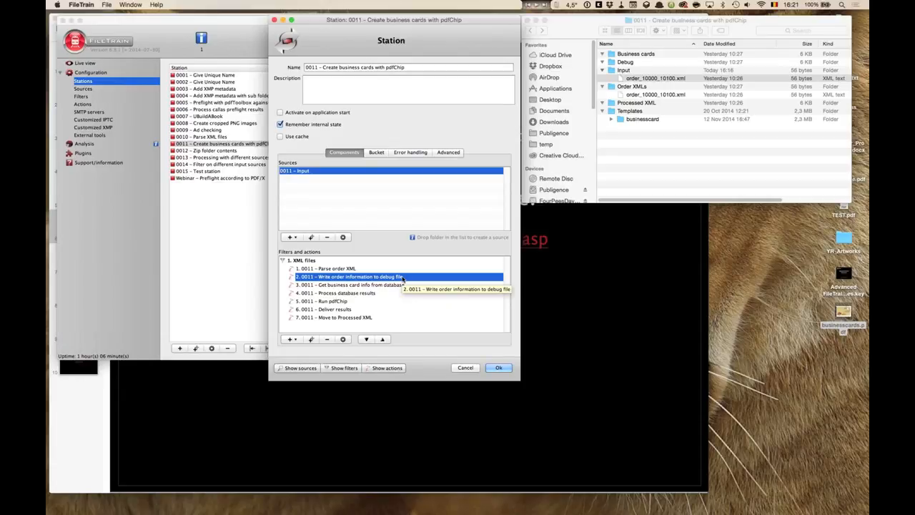
- Close the business card station and open station 0006 – Process callas preflight results in an enlarged dialog
click(397, 285)
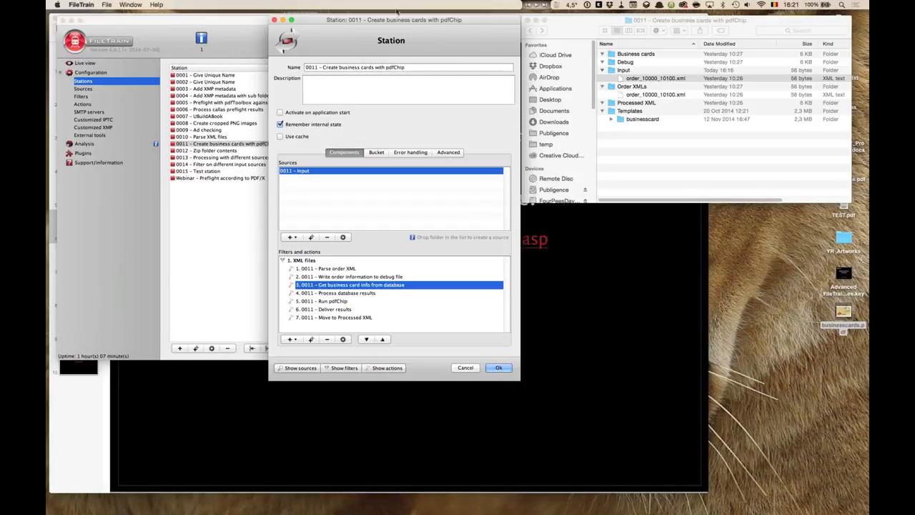
click(274, 20)
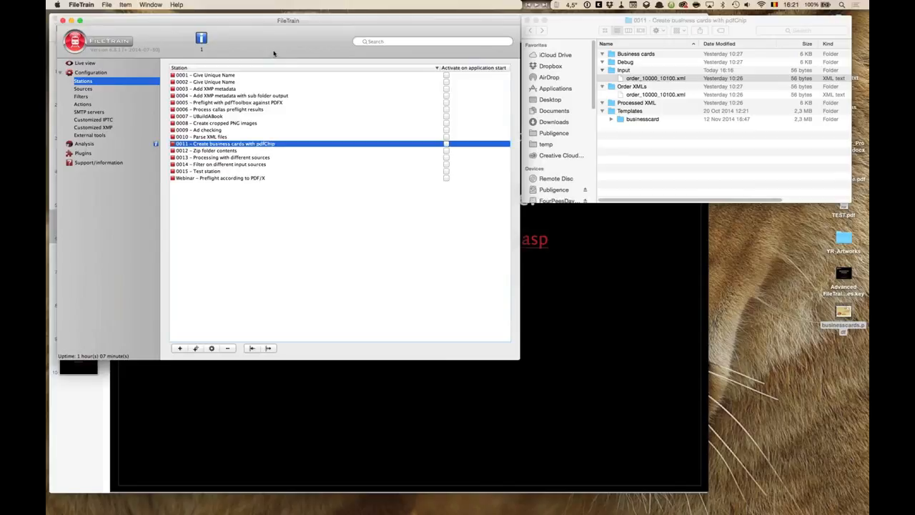
click(299, 132)
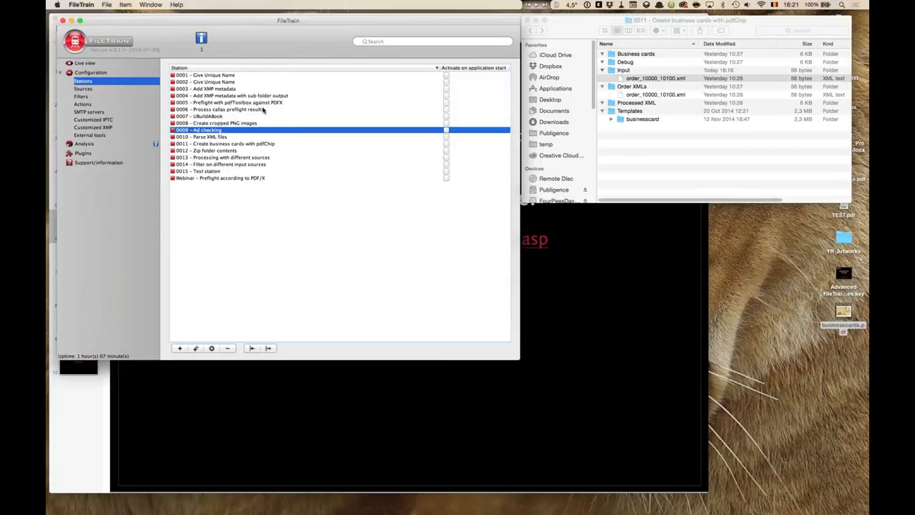
mouse_move(243, 108)
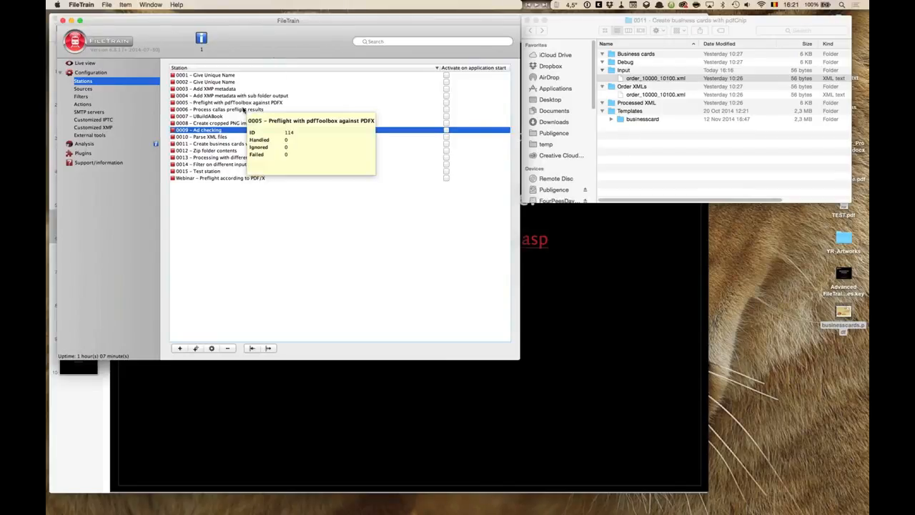
double_click(243, 109)
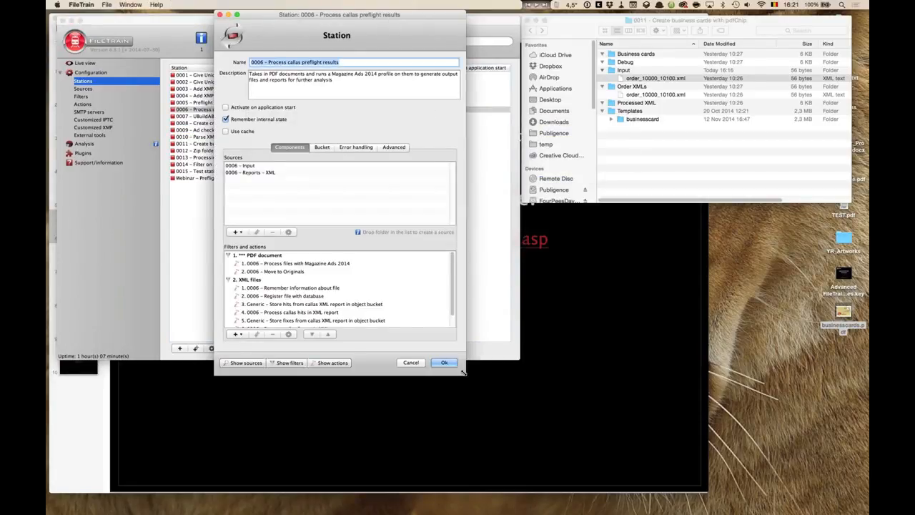
drag(463, 371, 492, 495)
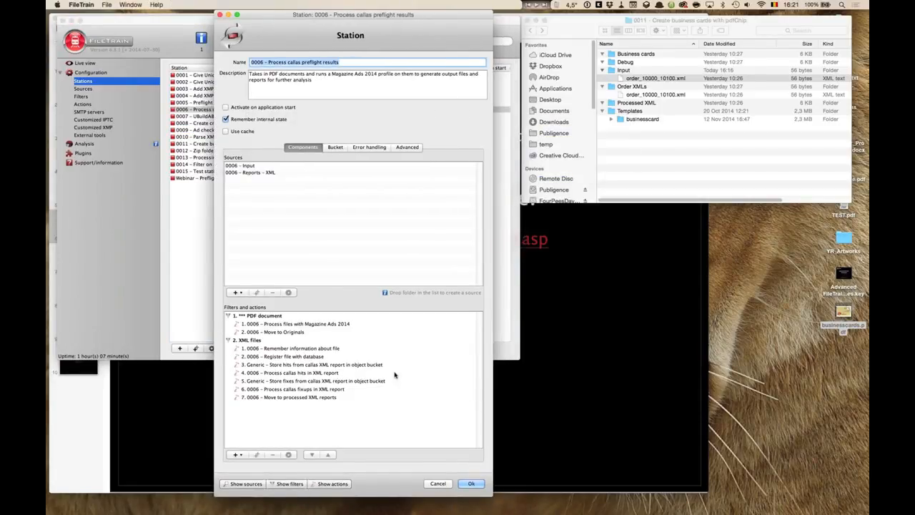
- Examine the station's two sources, 0006 – Input and 0006 – Reports – XML
click(254, 165)
key(Down)
click(254, 166)
click(250, 173)
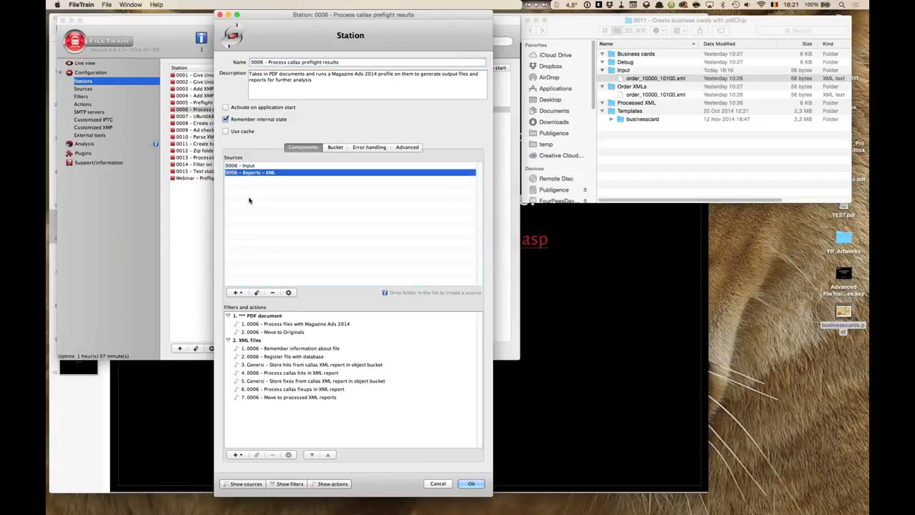
click(250, 165)
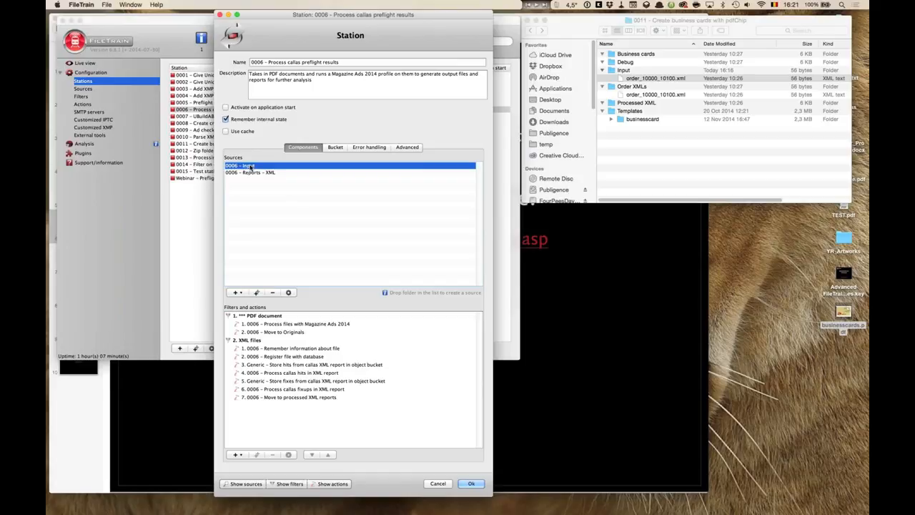
click(252, 173)
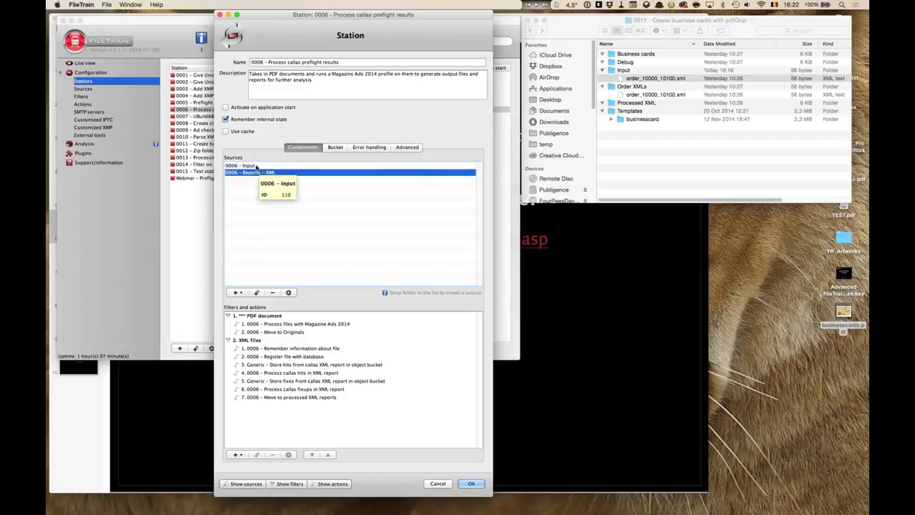
click(255, 166)
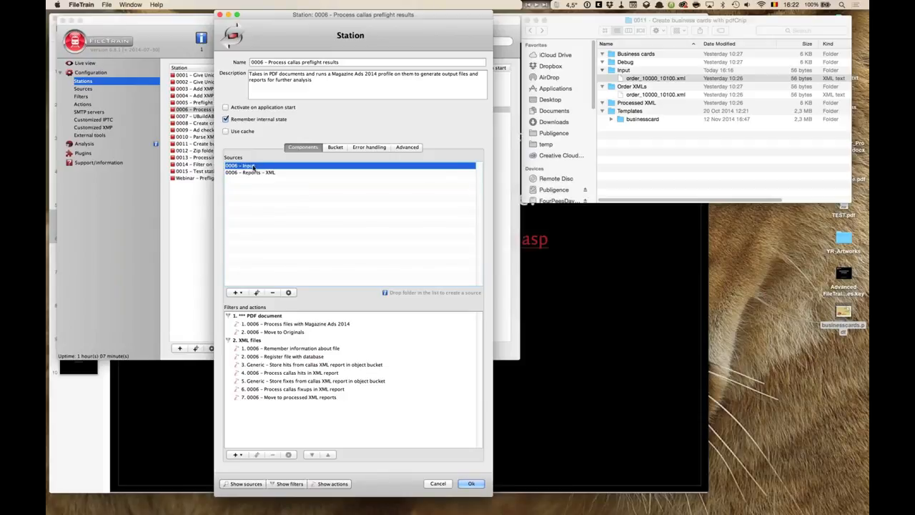
- Examine the PDF document filter's actions and open the Process files with Magazine Ads 2014 settings, then cancel
click(274, 317)
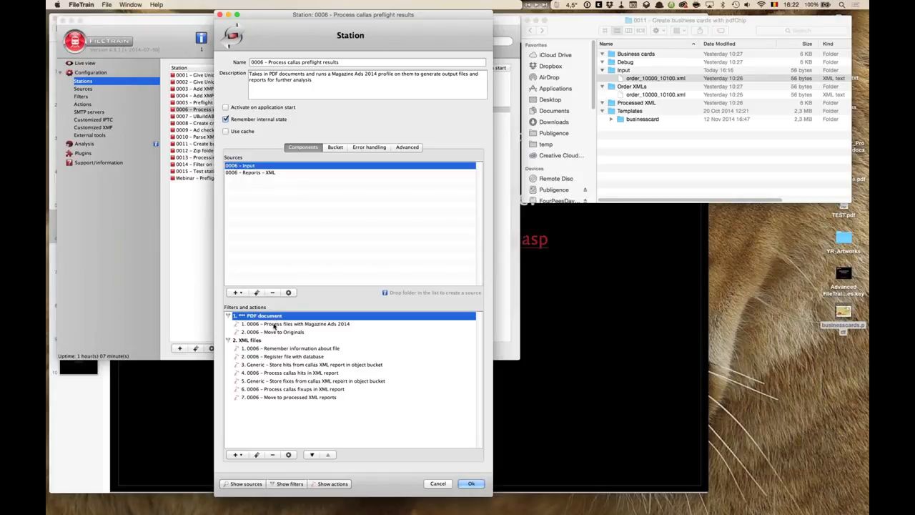
click(274, 326)
click(268, 317)
click(272, 325)
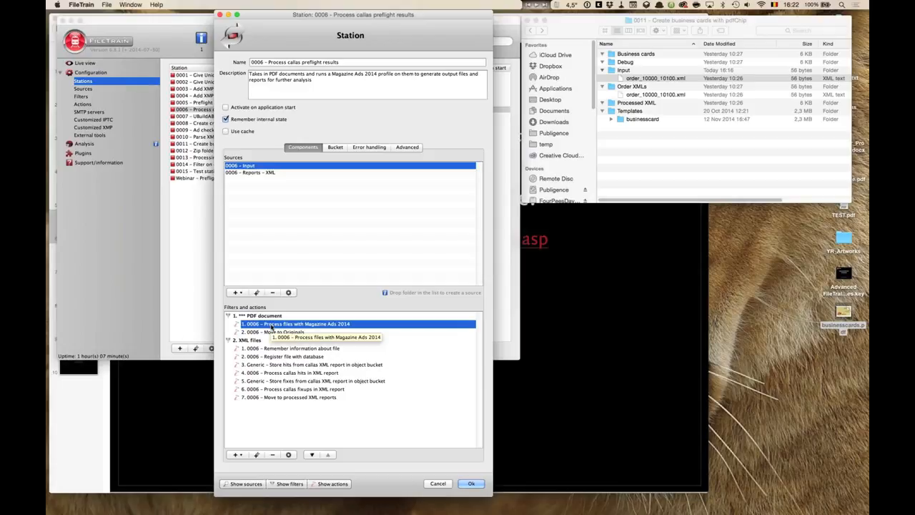
double_click(350, 325)
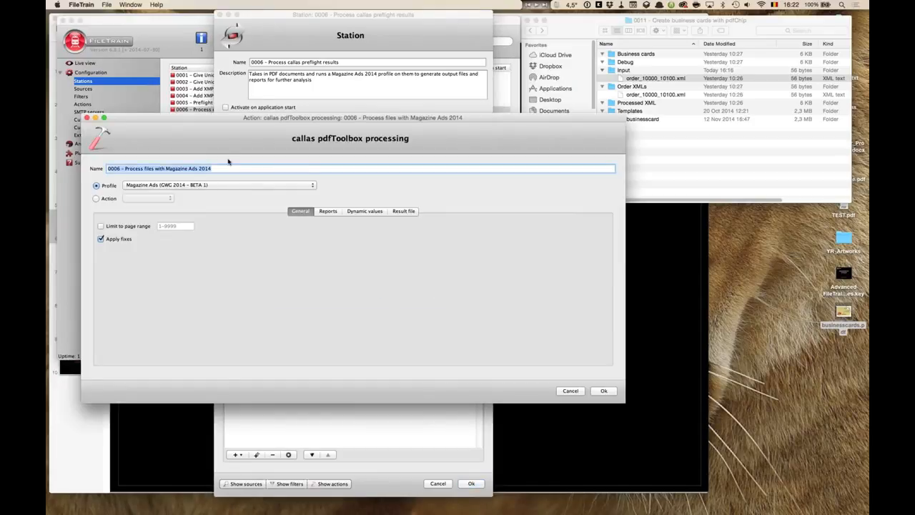
click(581, 391)
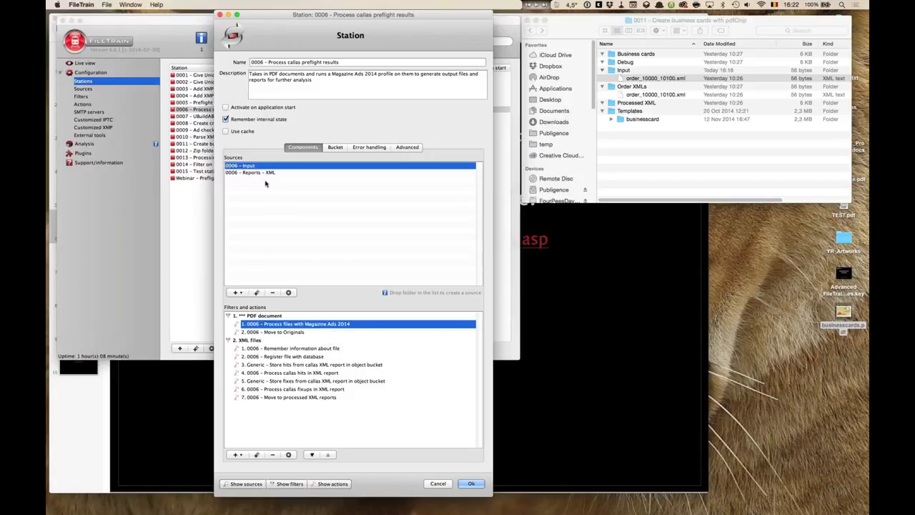
- Select the Reports – XML source and open the Remember information about file bucket action in an enlarged dialog
mouse_move(263, 174)
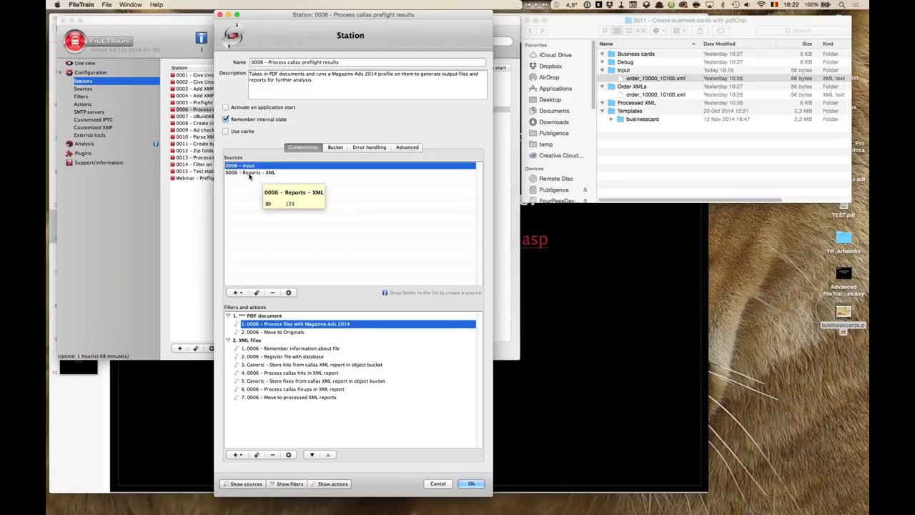
click(264, 175)
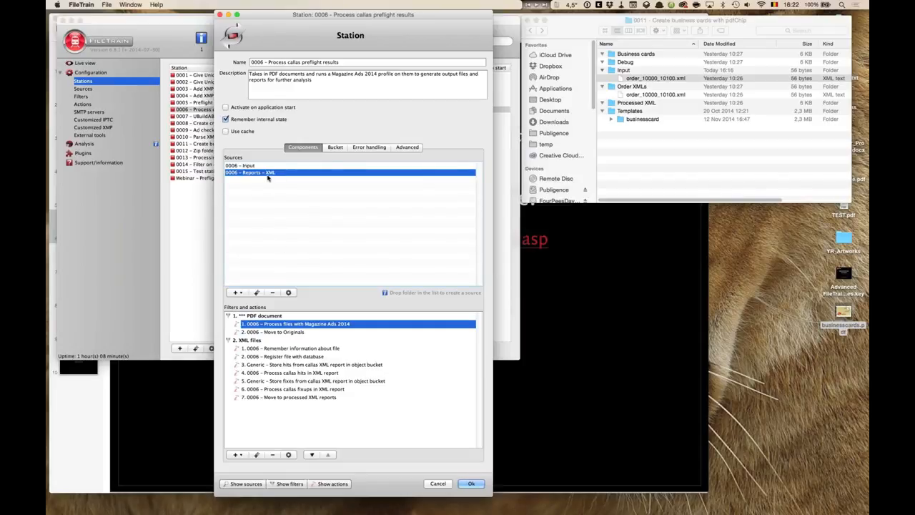
click(244, 341)
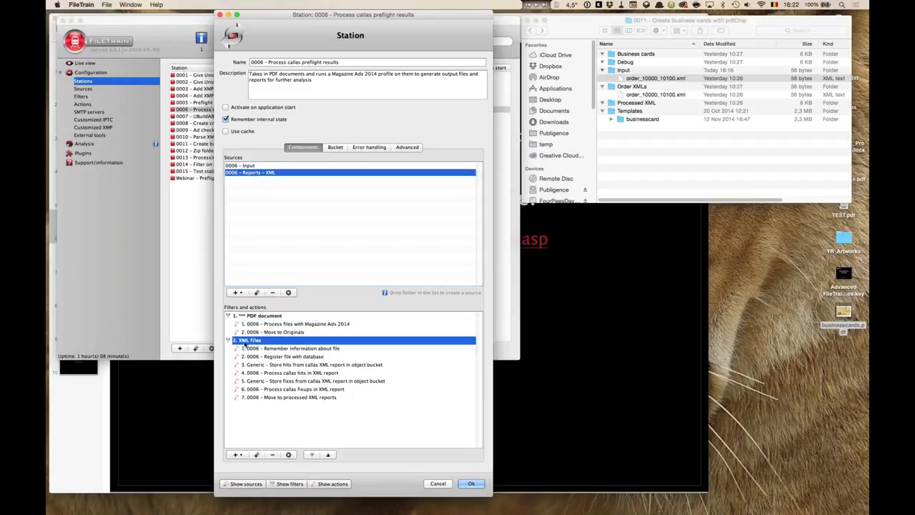
click(308, 348)
double_click(307, 349)
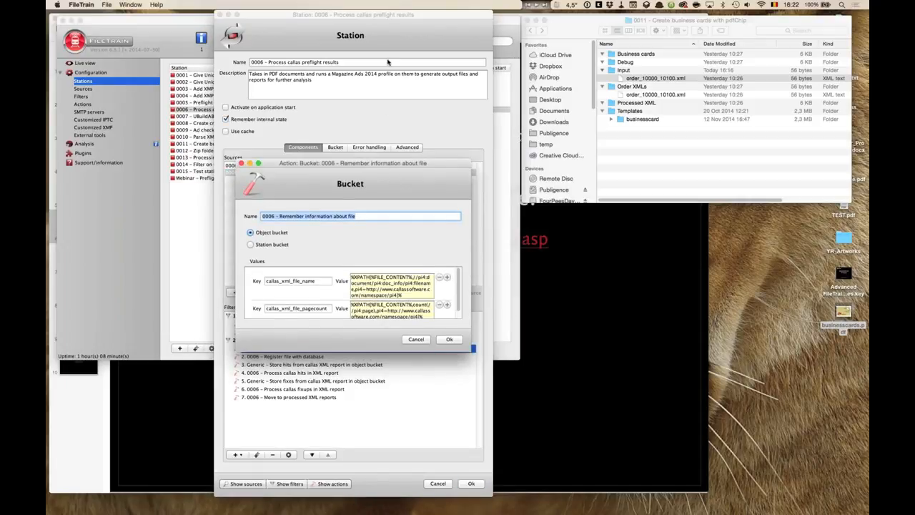
drag(385, 165, 388, 61)
drag(474, 251, 729, 316)
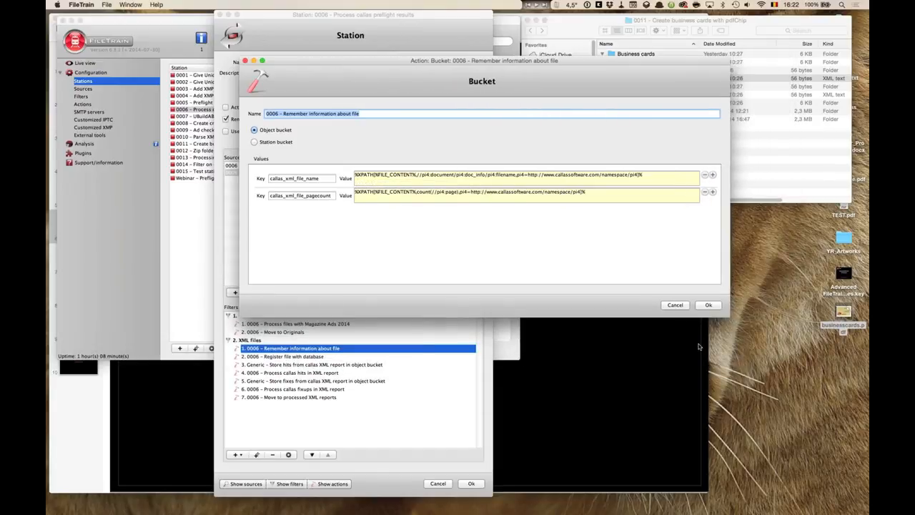
- Highlight the FILE_CONTENT variable in the callas_xml_file_name expression and compare it with the Input folder's order XML
click(380, 179)
drag(270, 178, 250, 193)
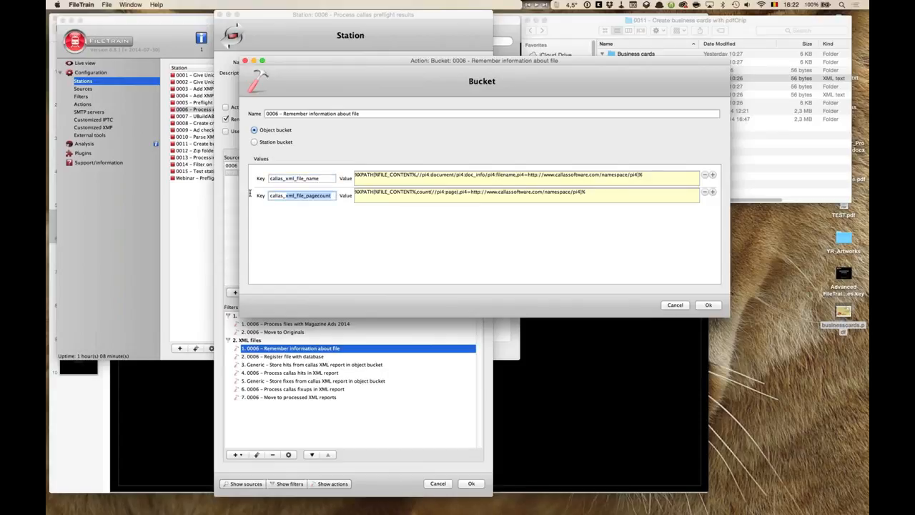
click(355, 175)
drag(355, 175, 414, 176)
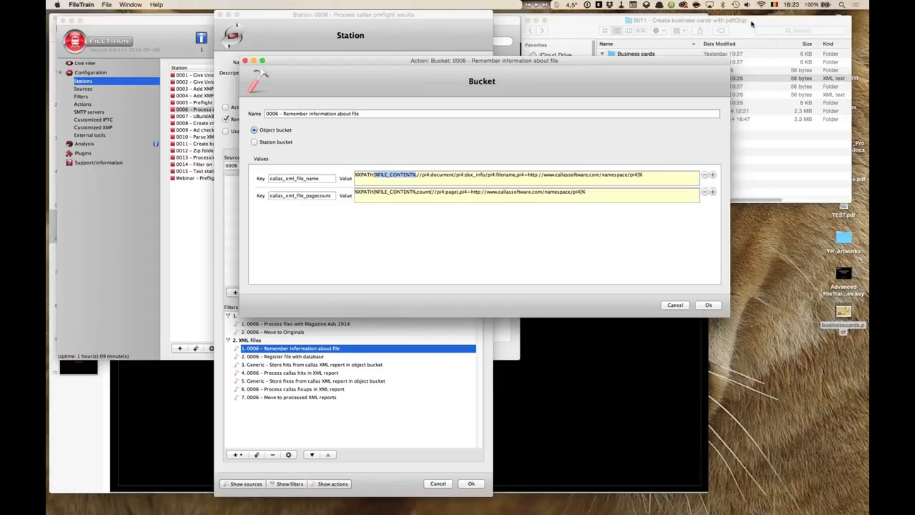
click(679, 97)
click(679, 79)
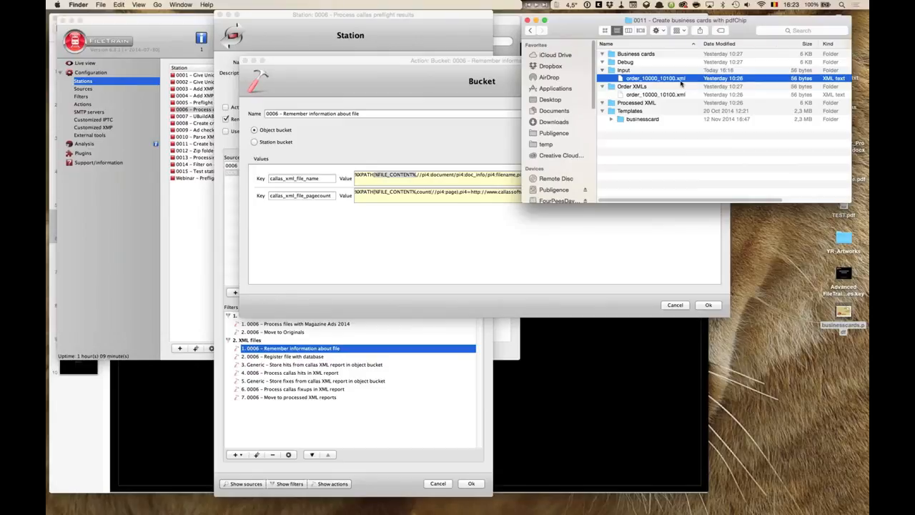
click(512, 251)
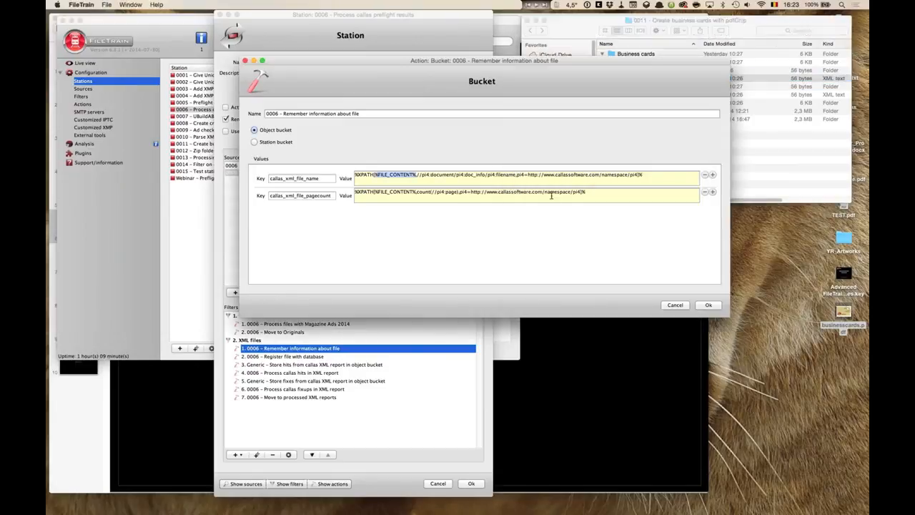
- Examine the XPath path and namespace parts of the callas_xml_file_name expression
click(535, 175)
double_click(519, 174)
click(529, 174)
drag(528, 175, 638, 176)
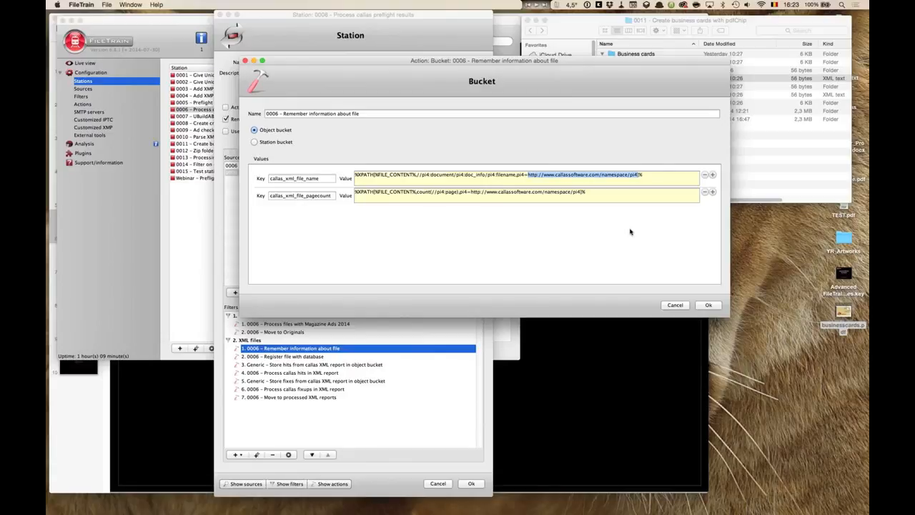
click(541, 173)
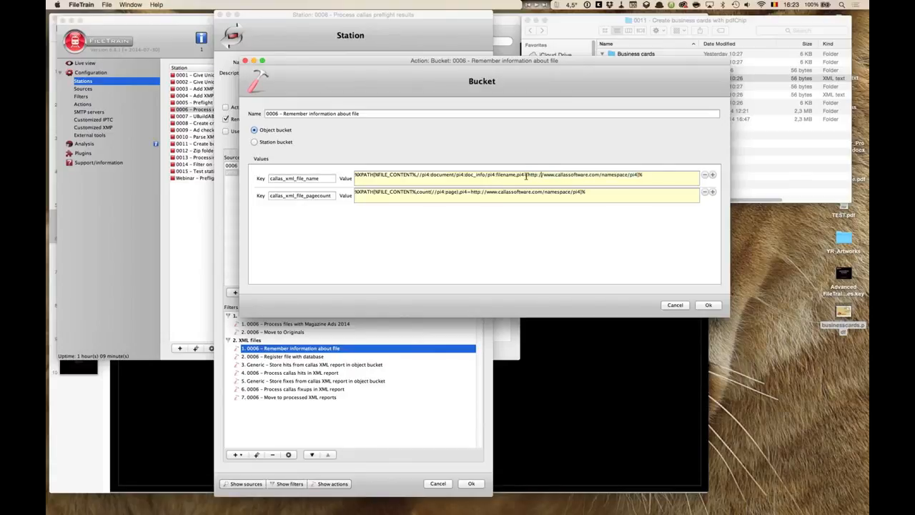
drag(516, 174, 638, 175)
click(448, 175)
drag(417, 175, 517, 176)
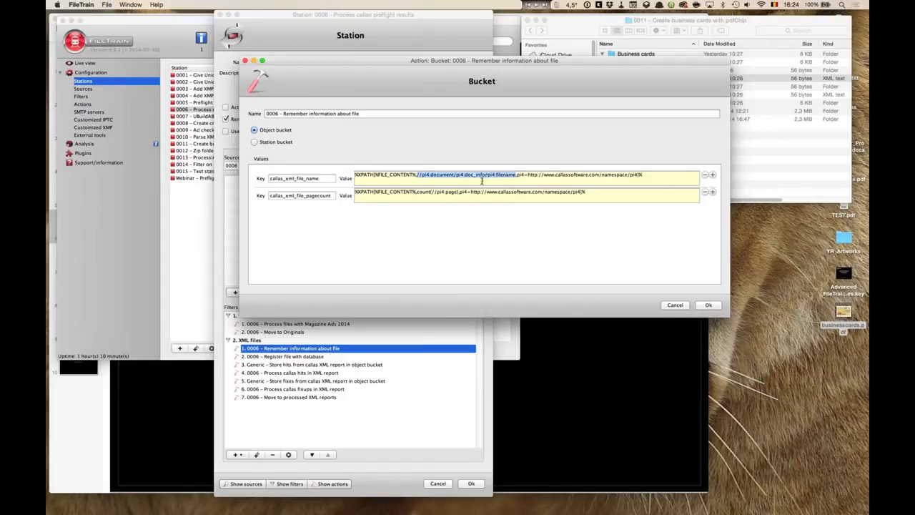
click(433, 176)
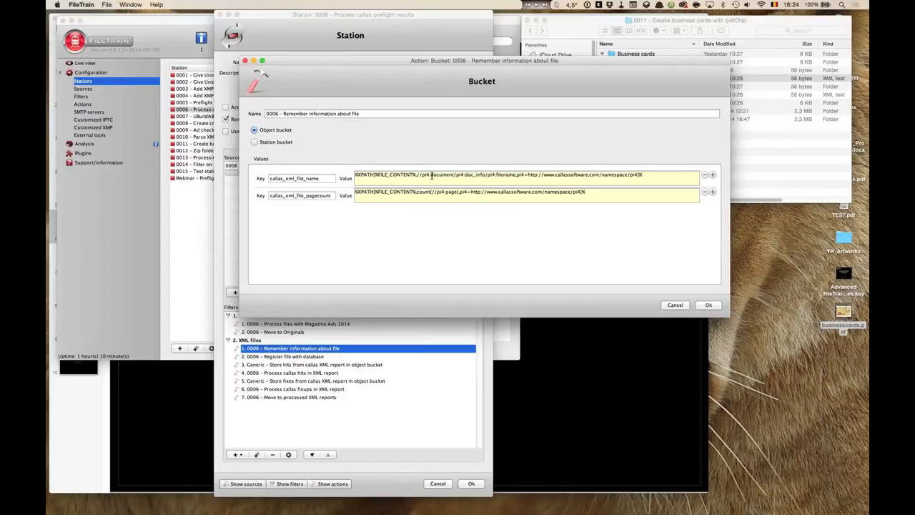
drag(431, 177, 454, 175)
click(466, 176)
drag(464, 176, 487, 176)
drag(496, 175, 515, 175)
click(504, 175)
drag(320, 178, 241, 178)
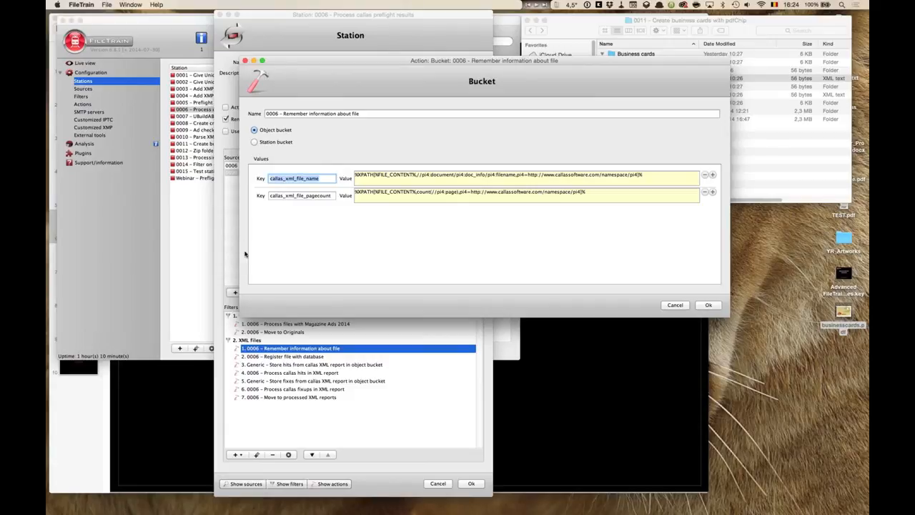
- Examine the count expression for callas_xml_file_pagecount and the XPATH prefix of the expressions
click(466, 192)
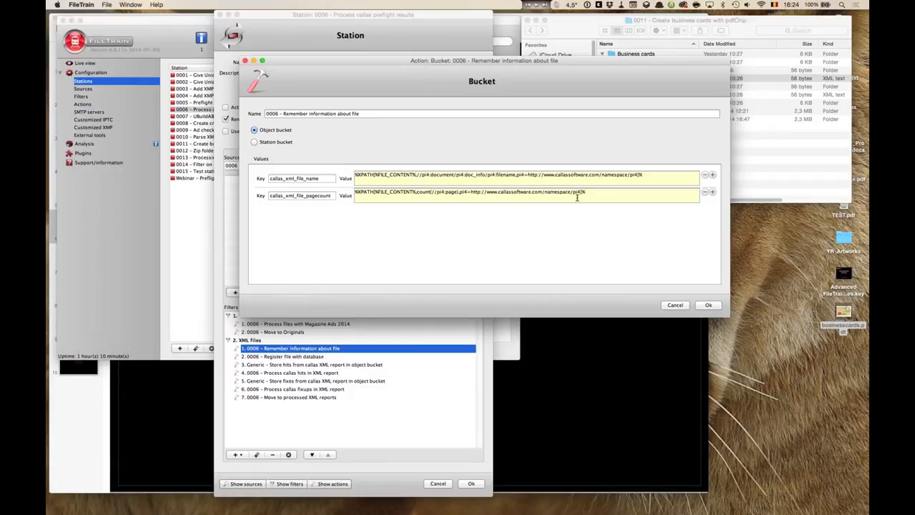
drag(417, 192, 459, 191)
click(334, 197)
drag(331, 196, 259, 196)
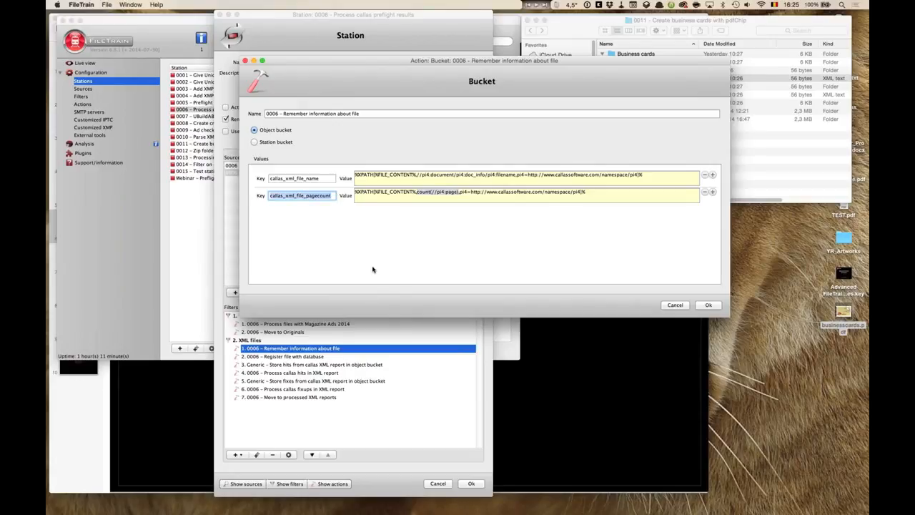
click(509, 193)
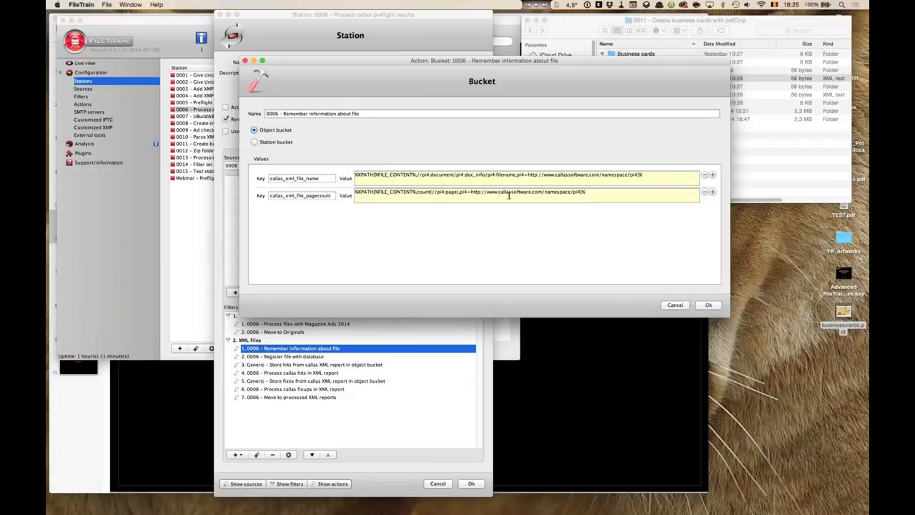
drag(374, 174, 417, 175)
click(366, 174)
drag(368, 174, 373, 175)
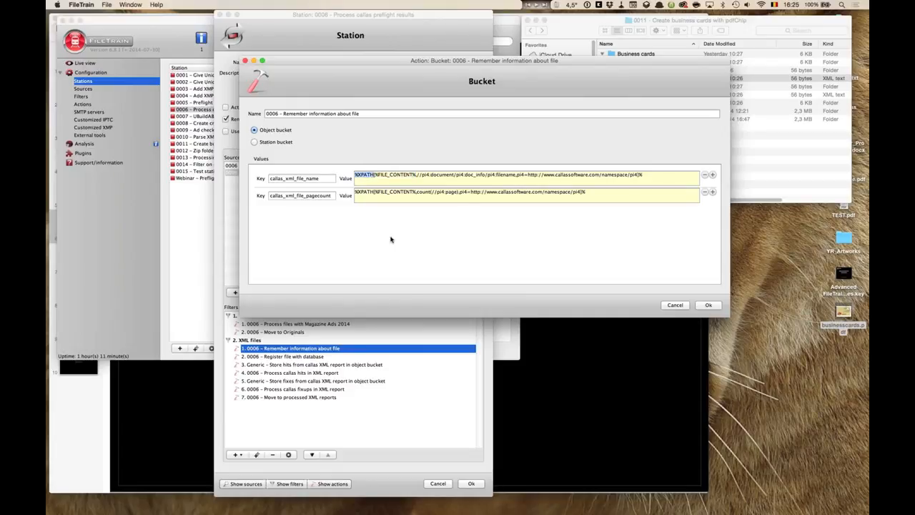
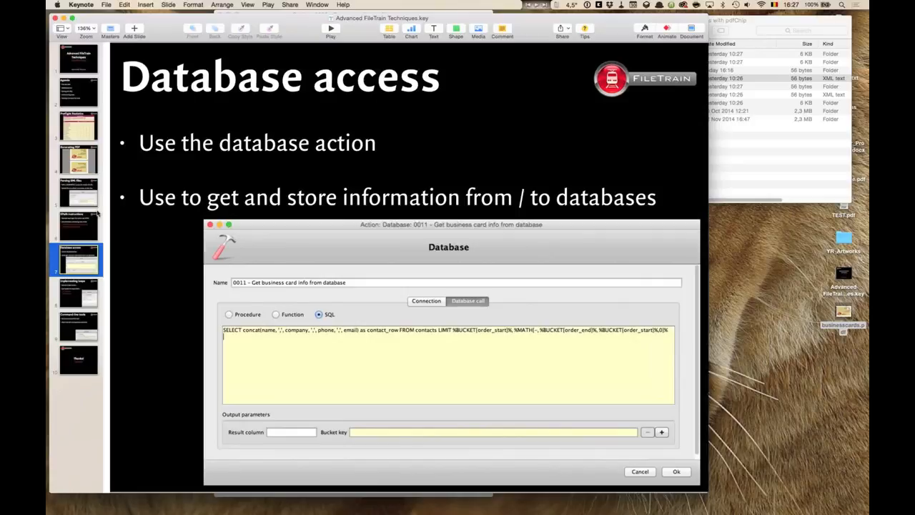
- Hide the presentation and open the Register file with database action from the XML files group, viewing both of its tabs
key(super+h)
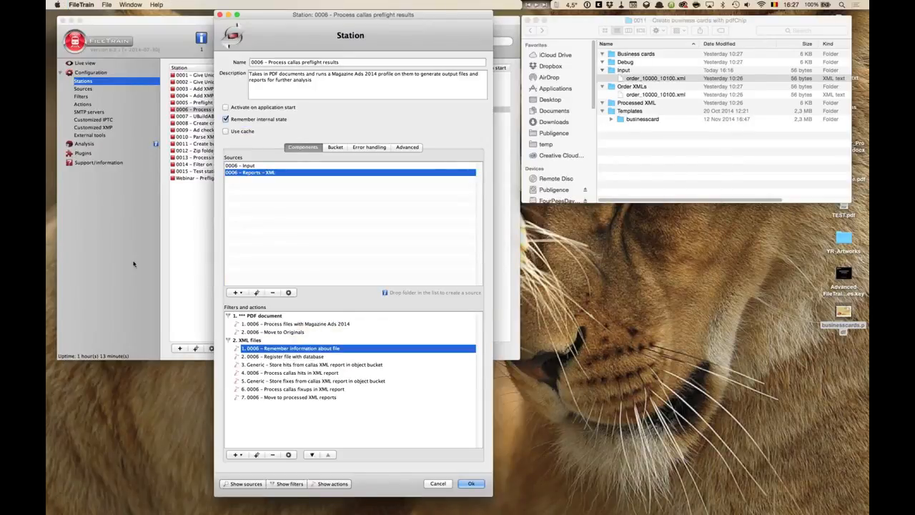
click(319, 357)
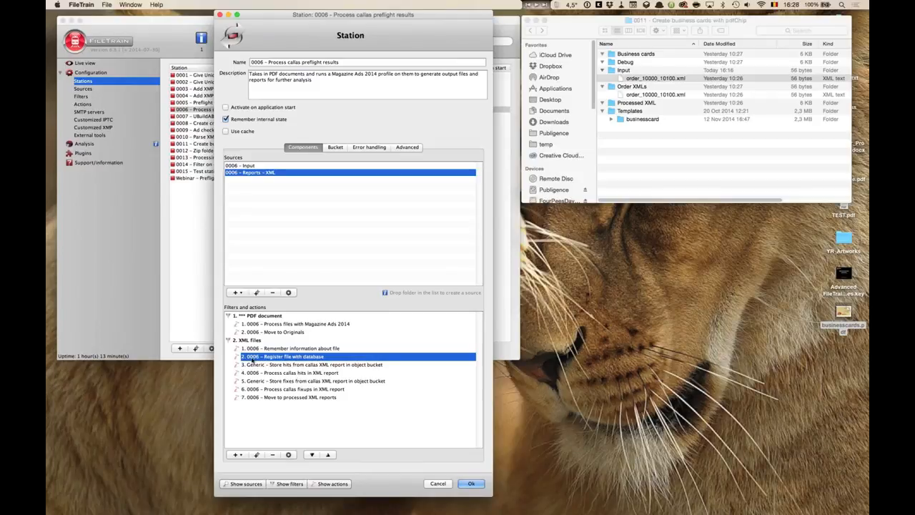
double_click(295, 361)
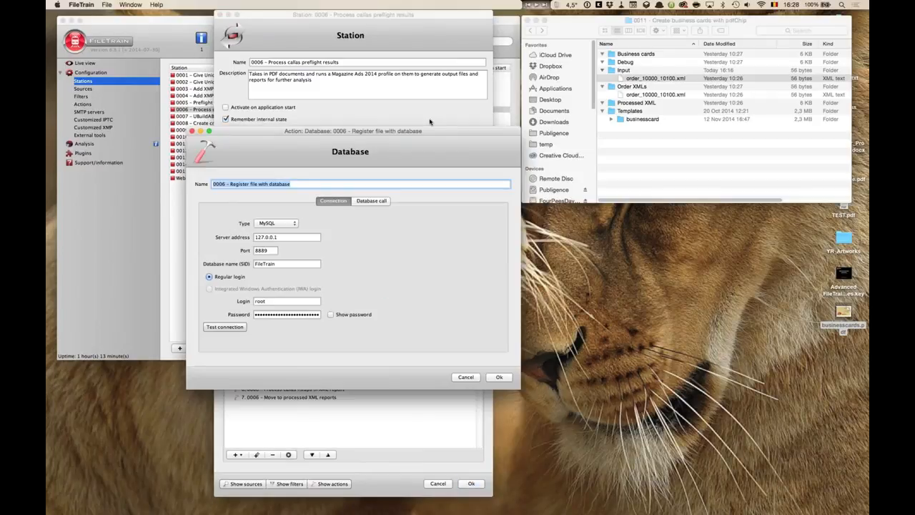
drag(420, 140, 517, 33)
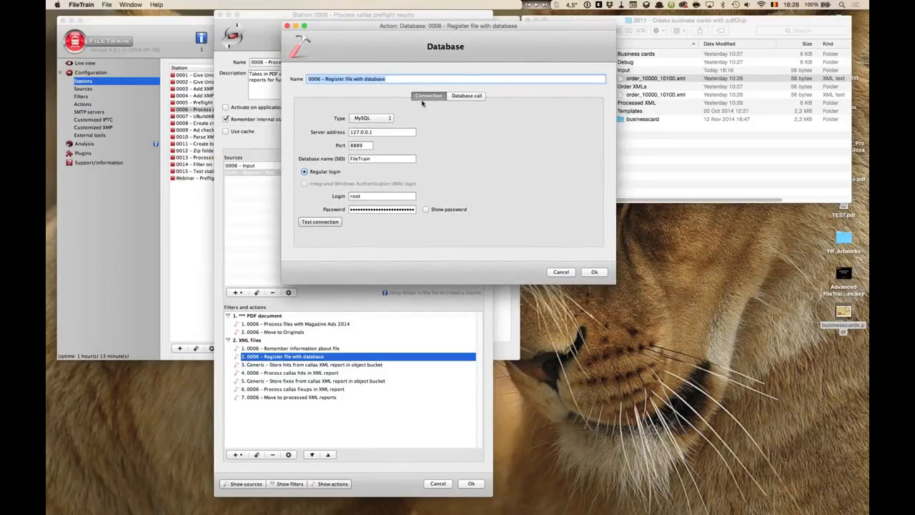
click(463, 97)
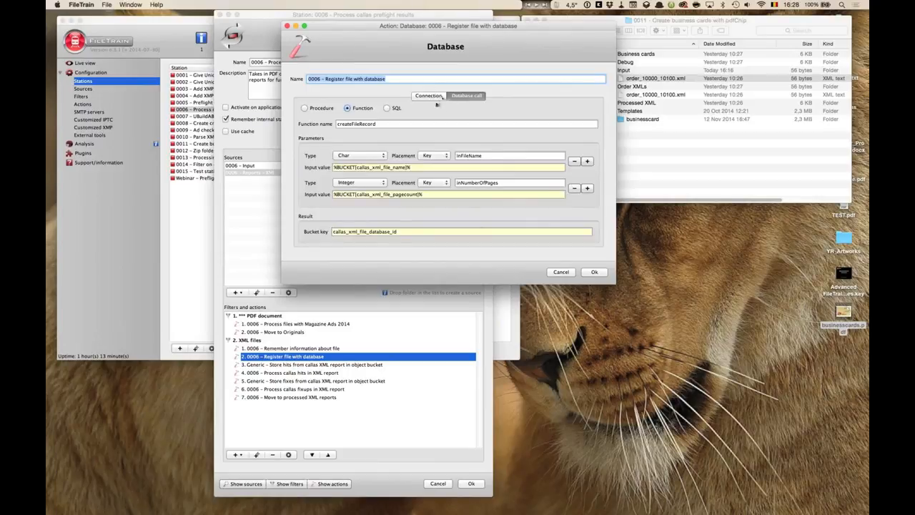
click(441, 96)
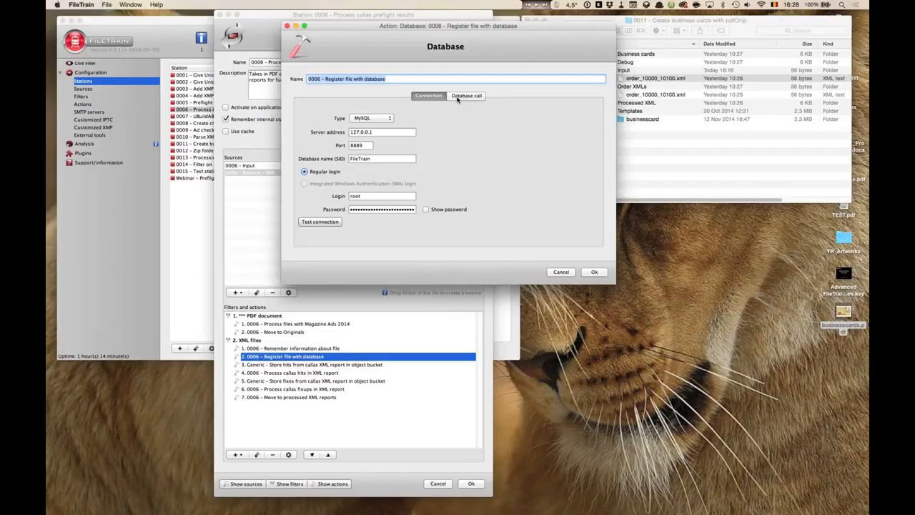
- Review the available database types for the action's connection without changing it
click(390, 119)
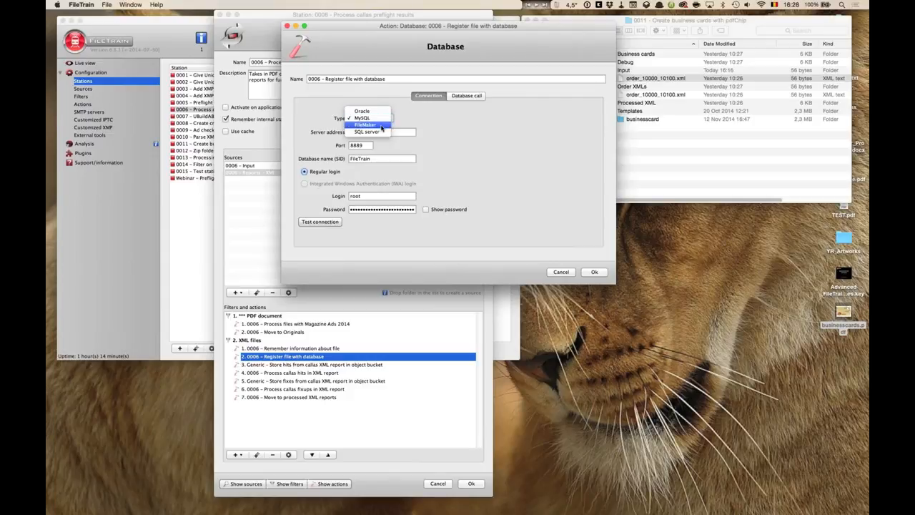
click(431, 123)
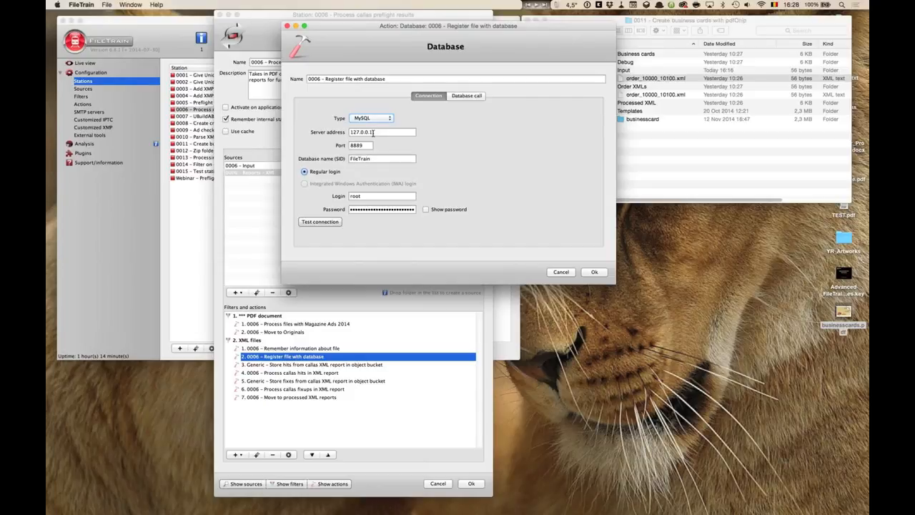
key(Tab)
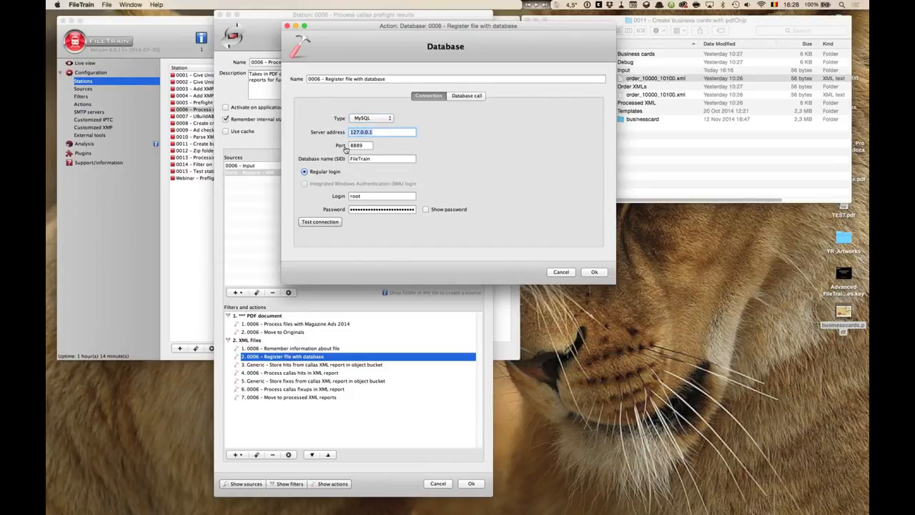
key(super+Tab)
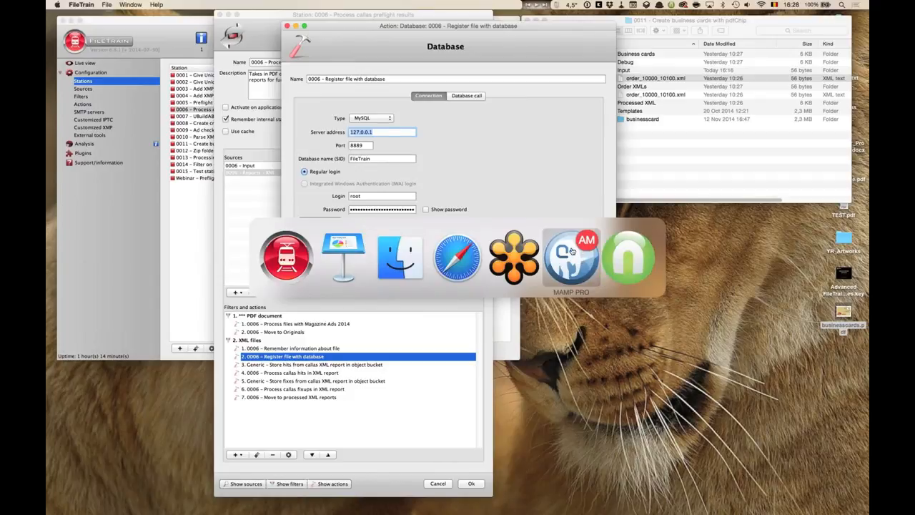
key(Escape)
- Examine the server address, port, database name and login fields of the database connection
click(399, 132)
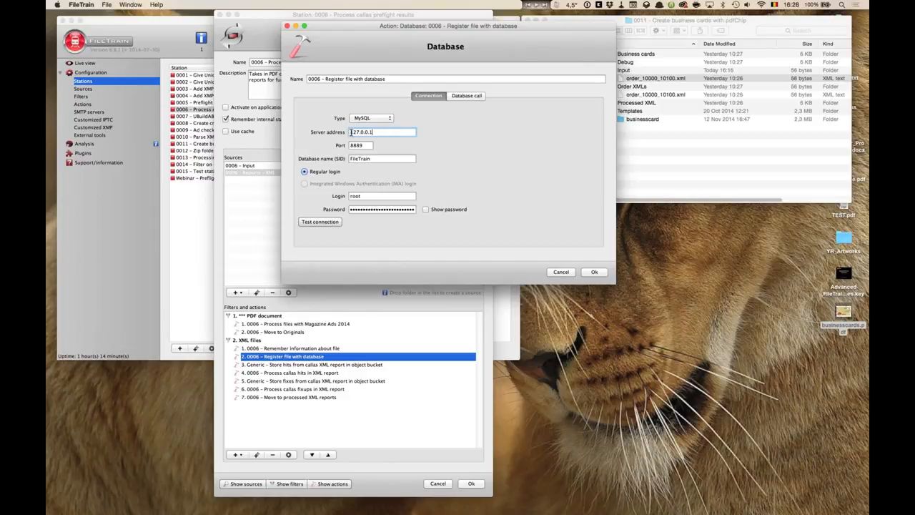
drag(381, 133, 321, 131)
click(369, 146)
drag(336, 145, 332, 146)
click(369, 146)
double_click(352, 145)
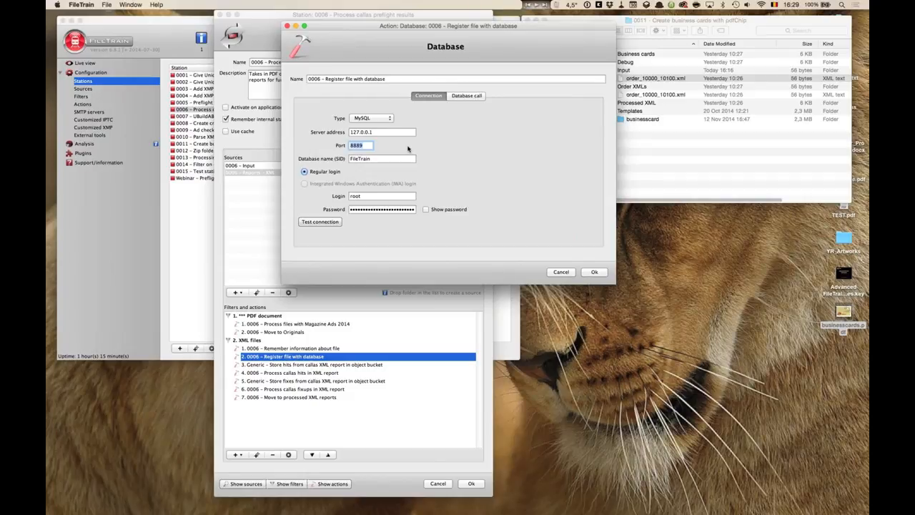
click(376, 158)
drag(377, 160, 334, 160)
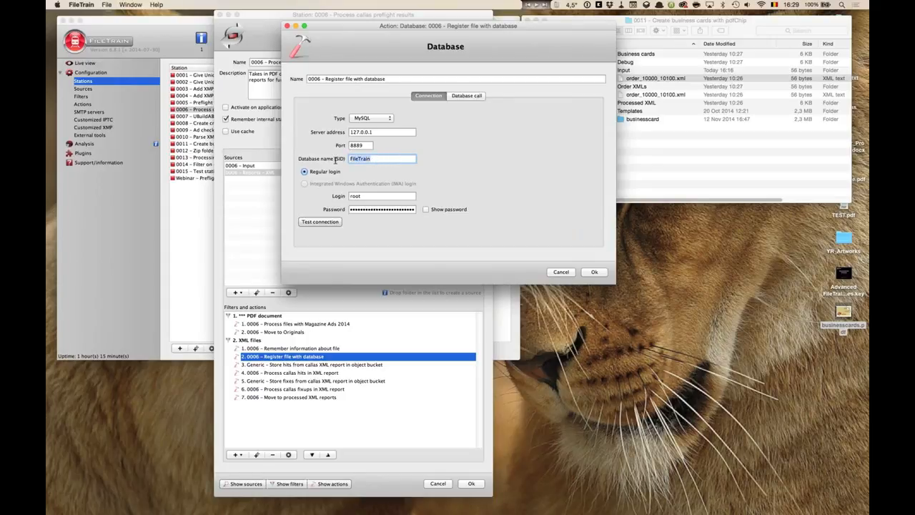
click(383, 157)
double_click(368, 195)
click(369, 196)
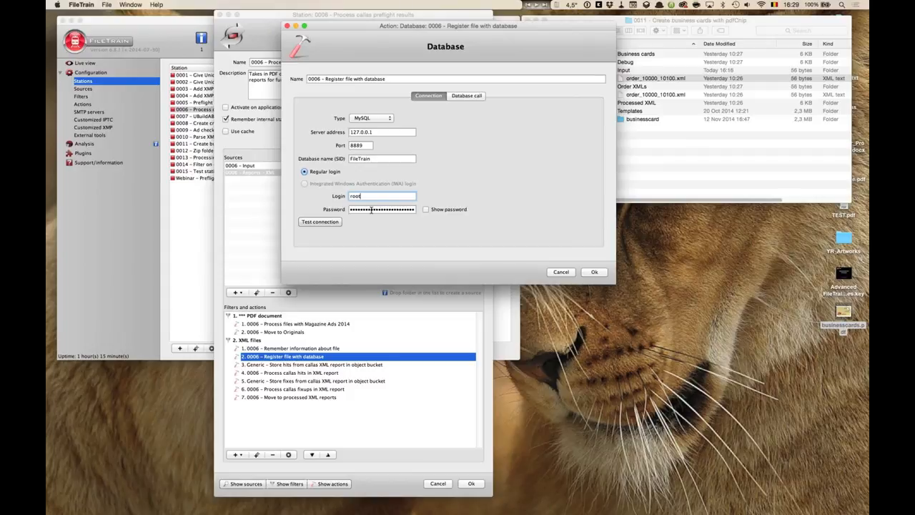
- Test the database connection and dismiss the result message
click(318, 222)
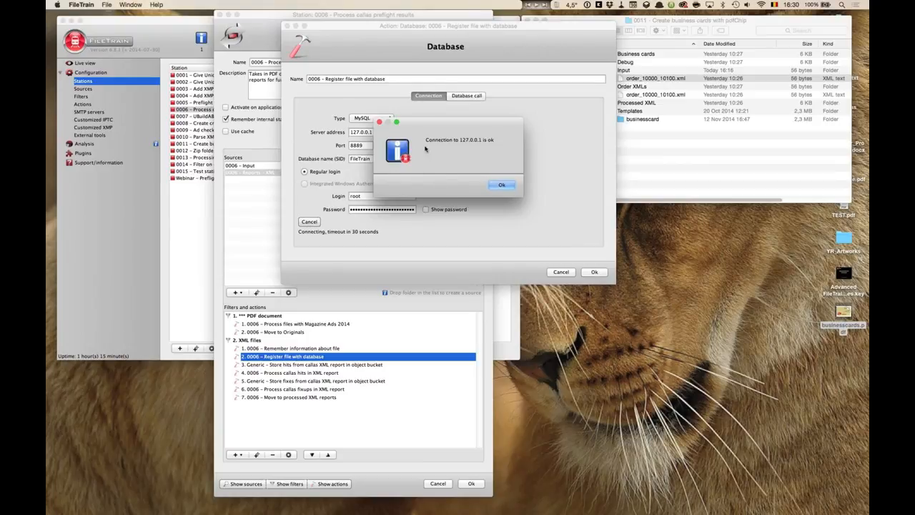
click(500, 186)
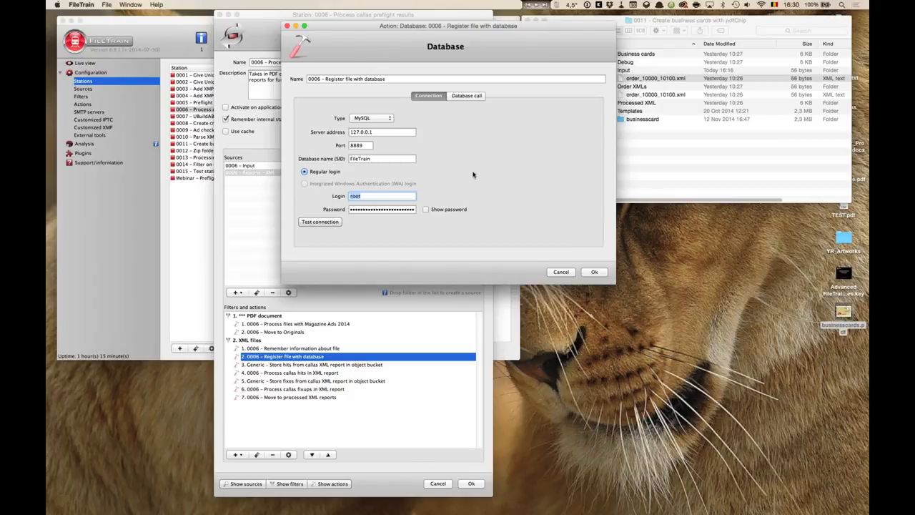
- Open the Database call settings and review the Procedure, Function and SQL call types and the createFileRecord function name
click(469, 97)
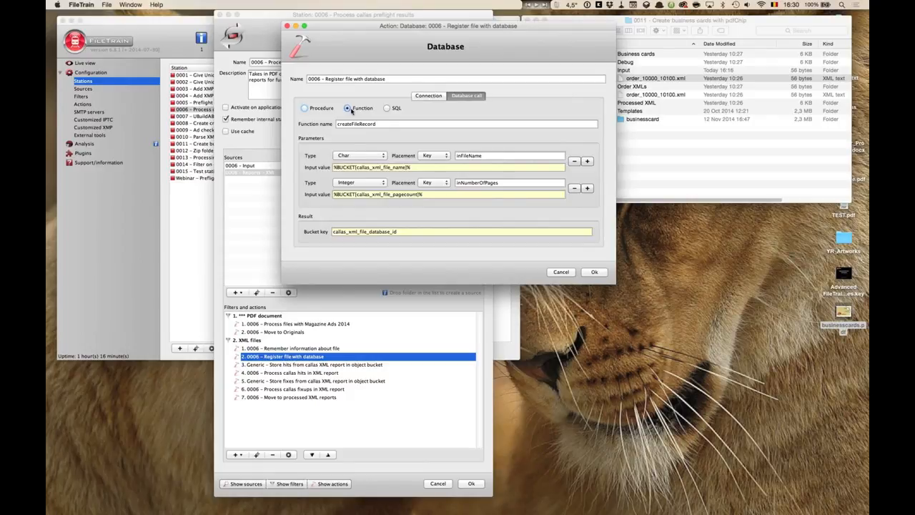
click(375, 125)
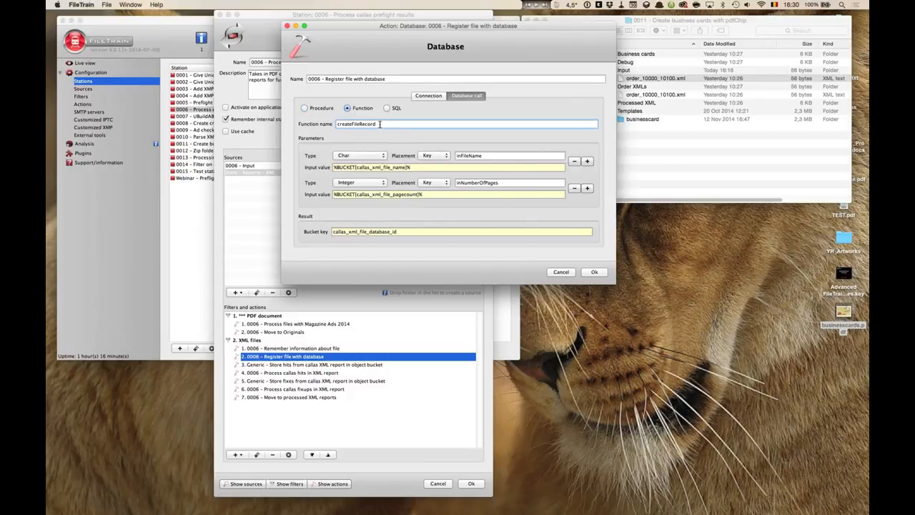
double_click(353, 124)
click(385, 125)
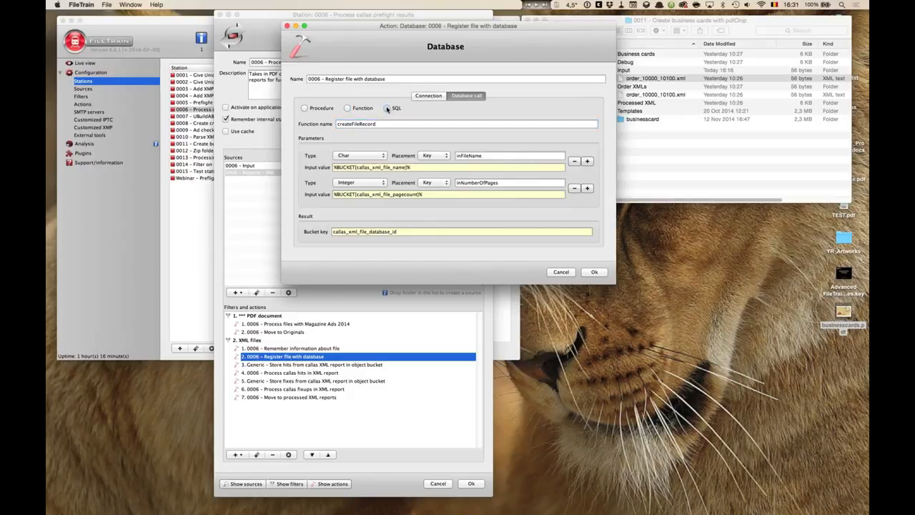
click(387, 108)
click(347, 109)
click(379, 123)
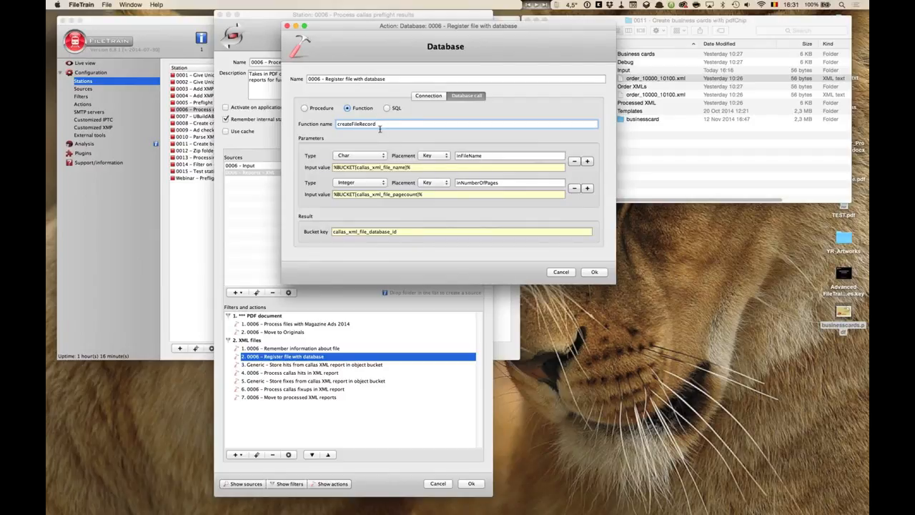
- Examine the inFileName and inNumberOfPages parameters and their BUCKET input value expressions
key(super+a)
click(485, 156)
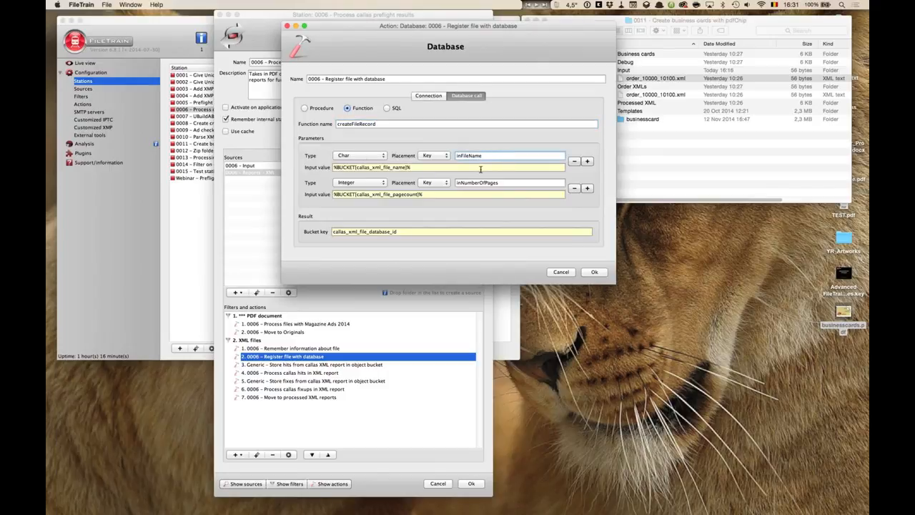
drag(414, 167, 301, 167)
drag(431, 194, 313, 195)
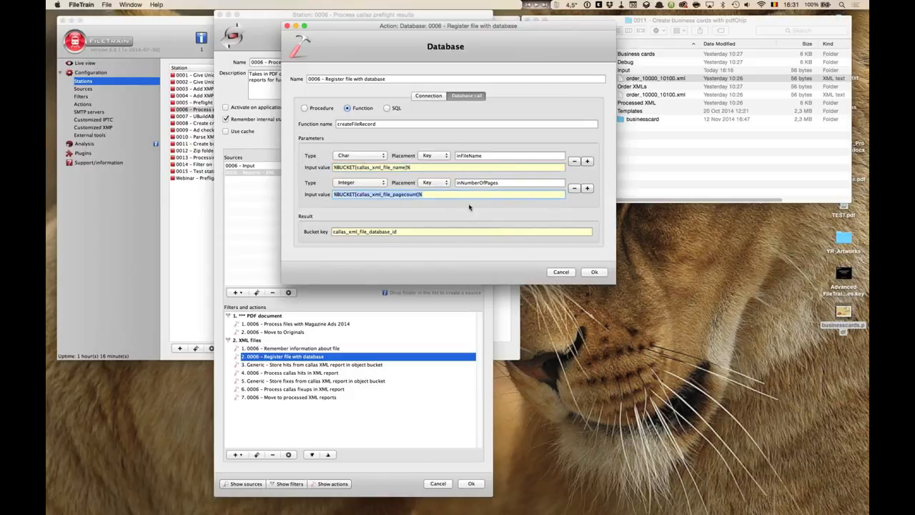
drag(427, 195, 333, 194)
double_click(363, 169)
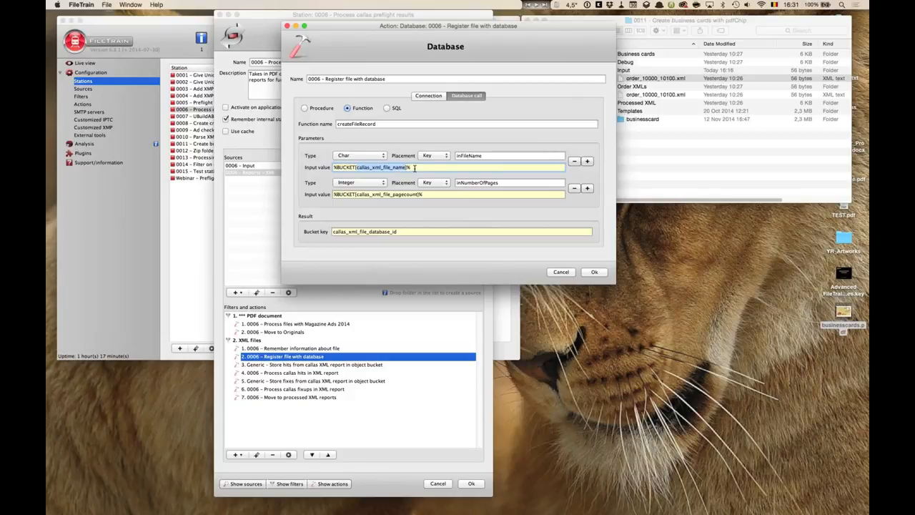
drag(414, 168, 322, 165)
- Examine the callas_xml_file_database_id result bucket key, then cancel the Database action dialog
click(405, 231)
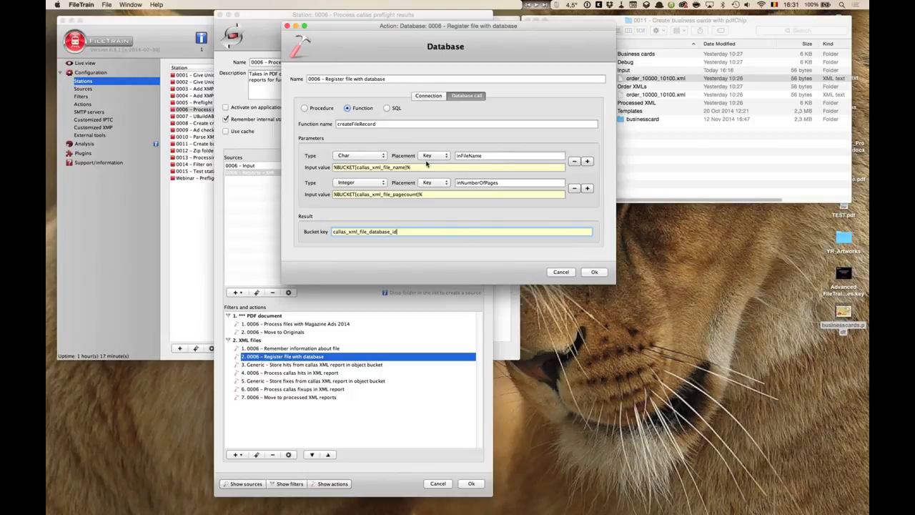
drag(398, 233, 312, 233)
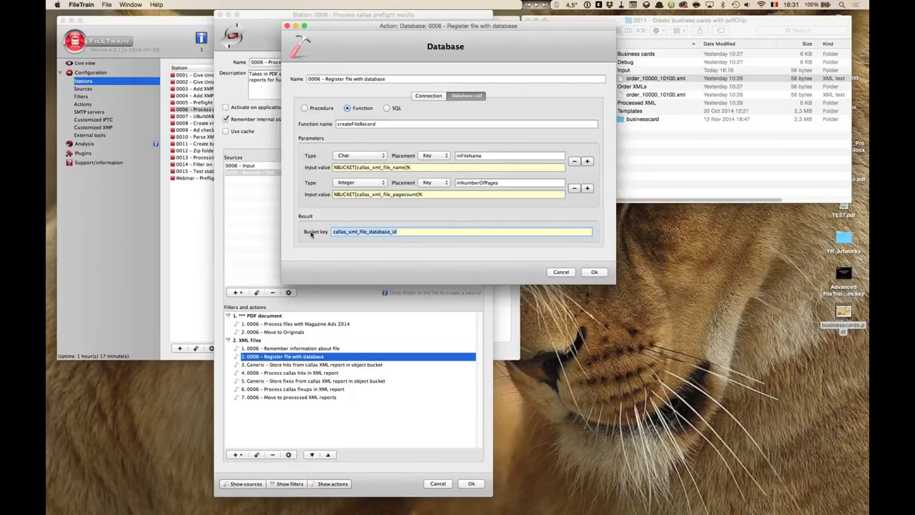
click(398, 233)
drag(410, 232, 335, 246)
click(423, 231)
click(562, 272)
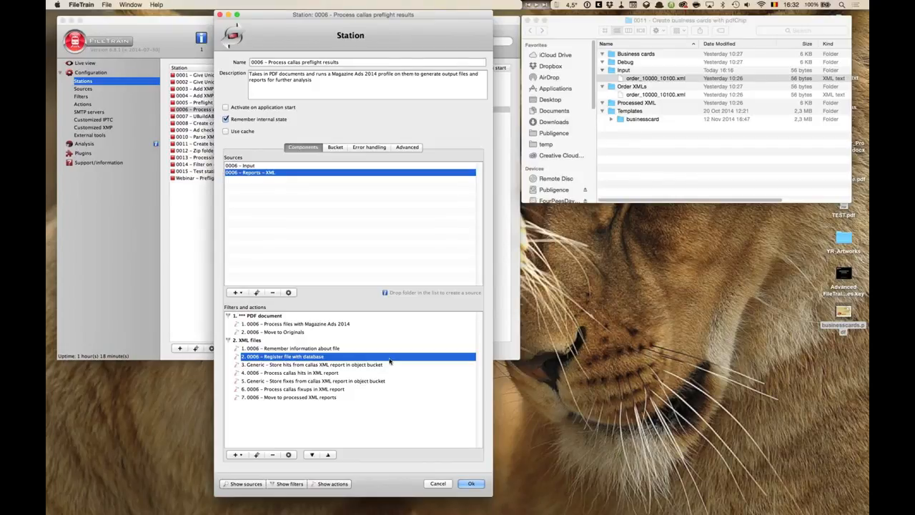
- Close the station and open the Get business card info from database action of station 0011 – Create business cards with pdfChip
key(Escape)
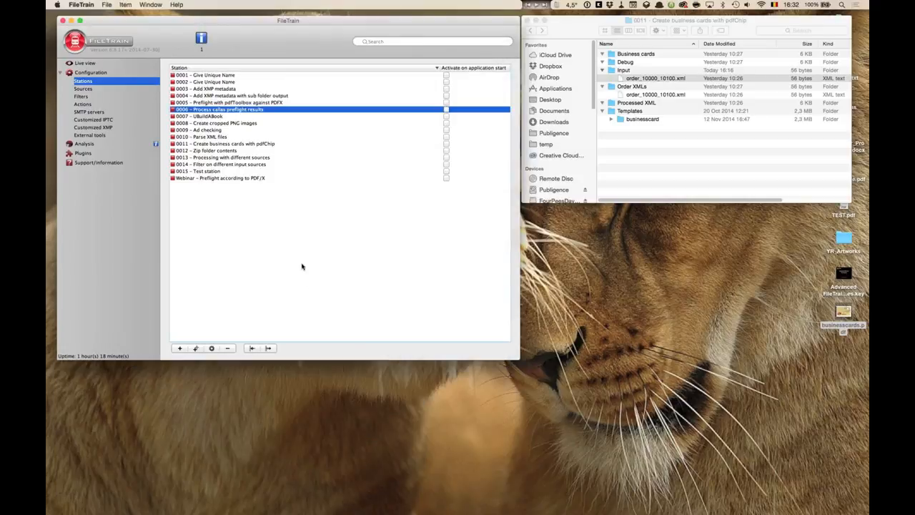
click(239, 146)
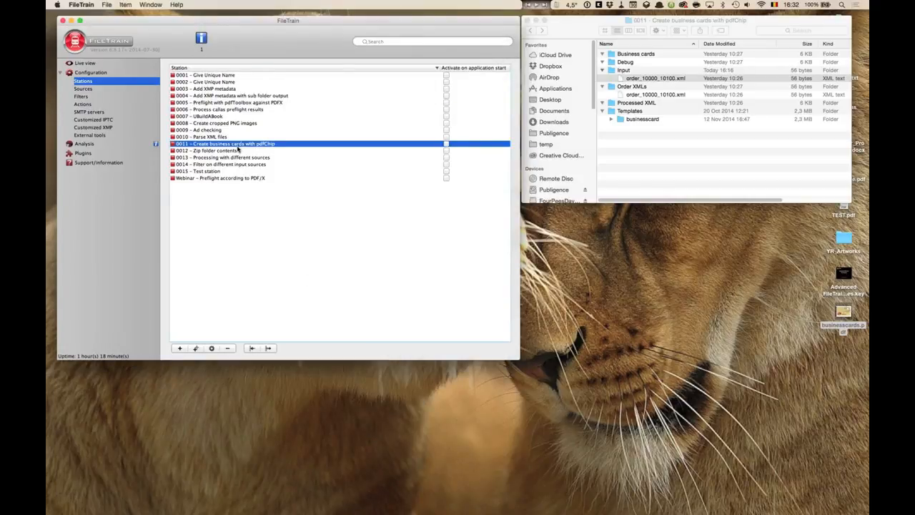
double_click(239, 147)
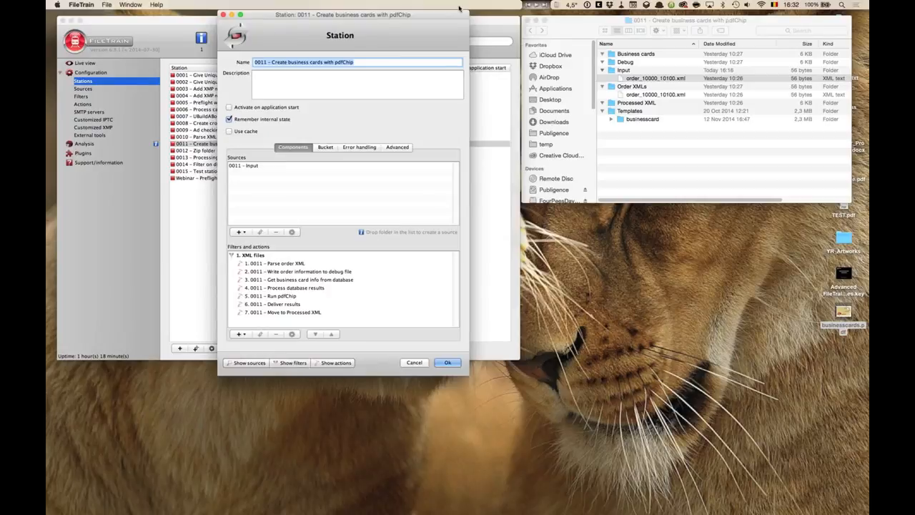
drag(460, 8, 533, 9)
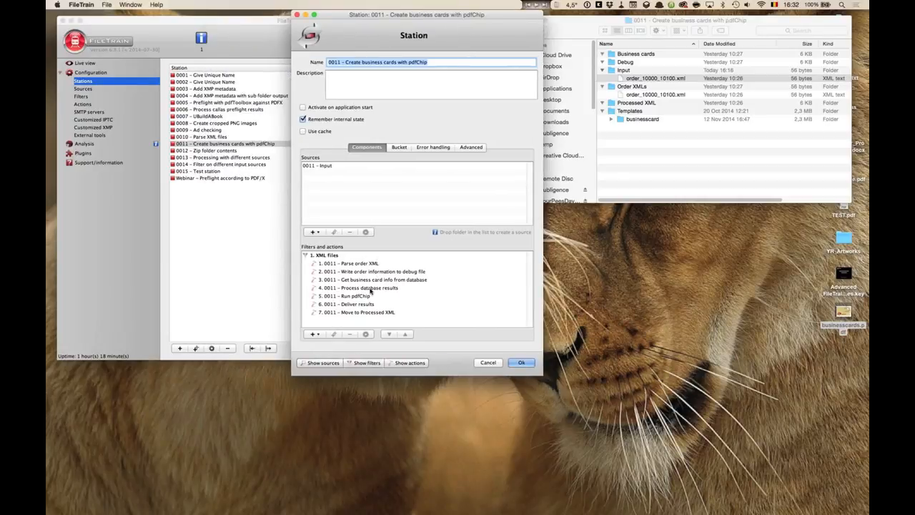
click(367, 280)
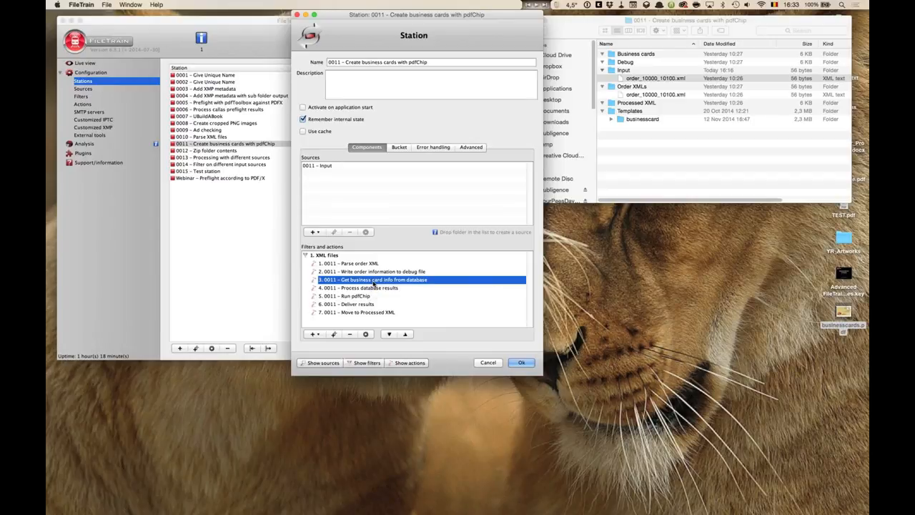
double_click(372, 283)
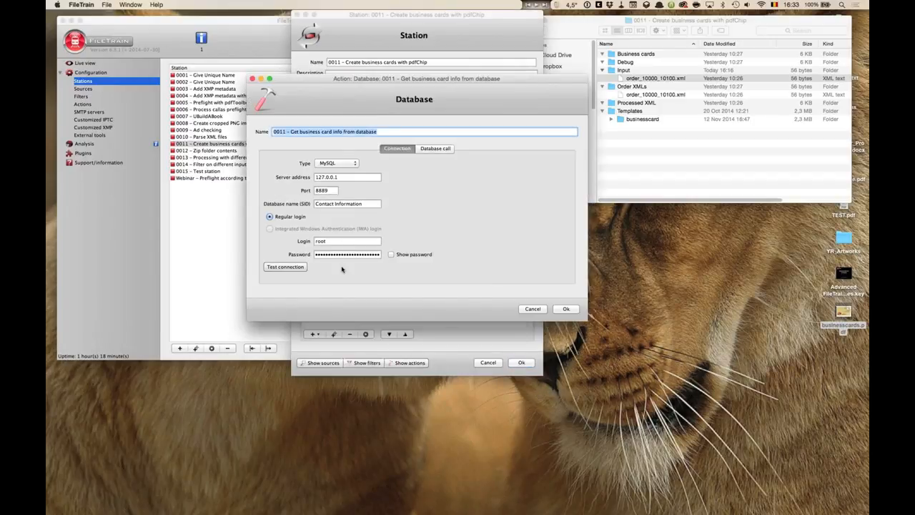
- Review the Contact Information connection settings and switch to the action's database call
key(Tab)
key(Tab)
click(342, 178)
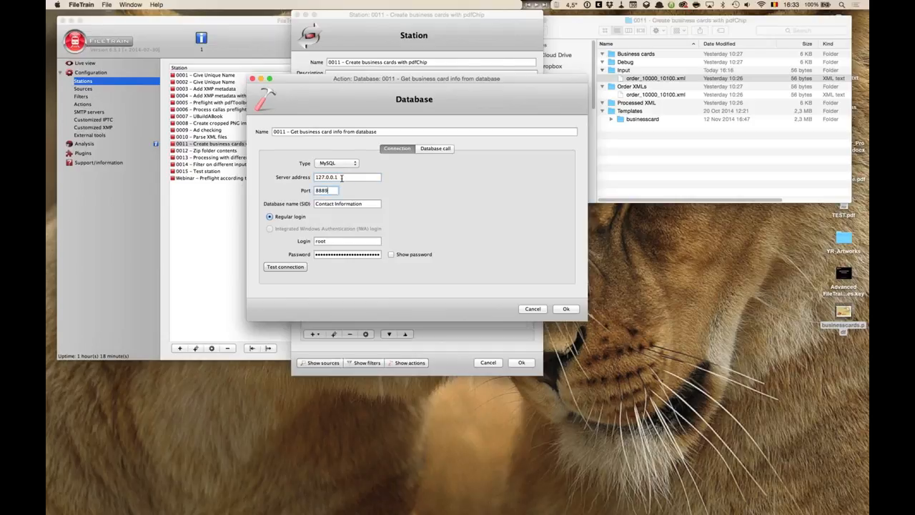
key(Tab)
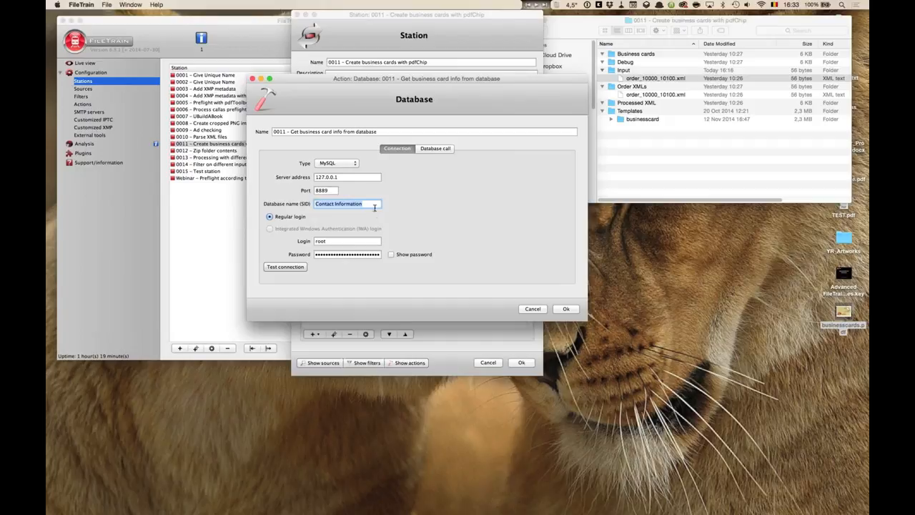
click(437, 149)
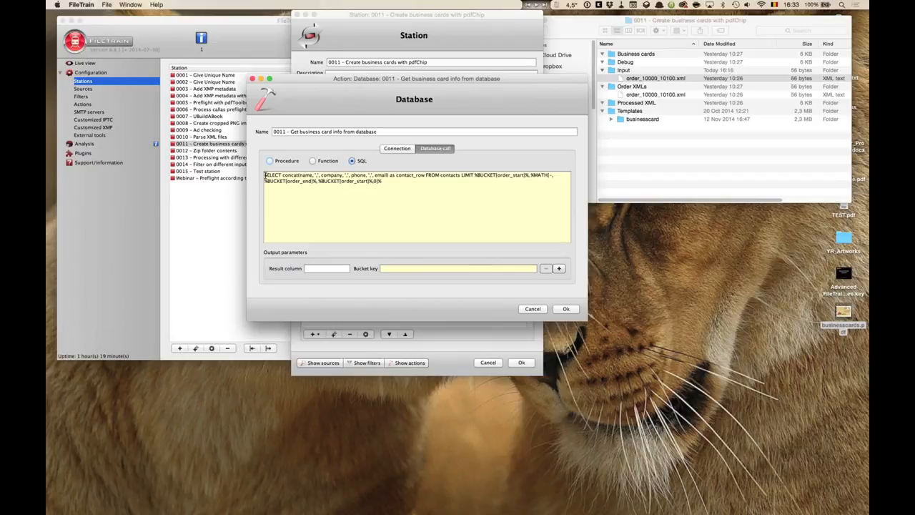
- Examine the parts of the SQL SELECT query with its LIMIT bucket expressions, then close the action
drag(265, 174, 387, 176)
click(424, 186)
double_click(447, 176)
double_click(468, 175)
click(475, 175)
drag(475, 175, 530, 175)
key(Escape)
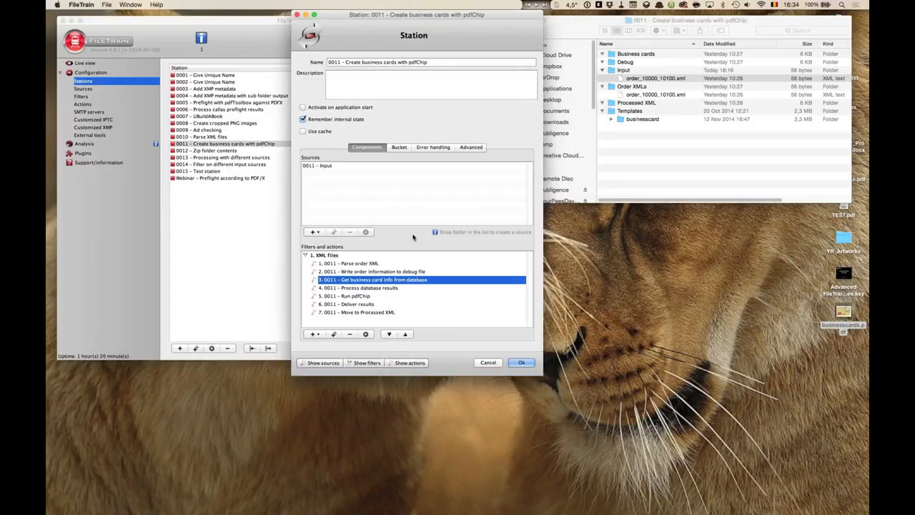
- Open the Process database results For each action, enlarge it, and examine its BUCKET_LIST value expression before closing it
double_click(382, 288)
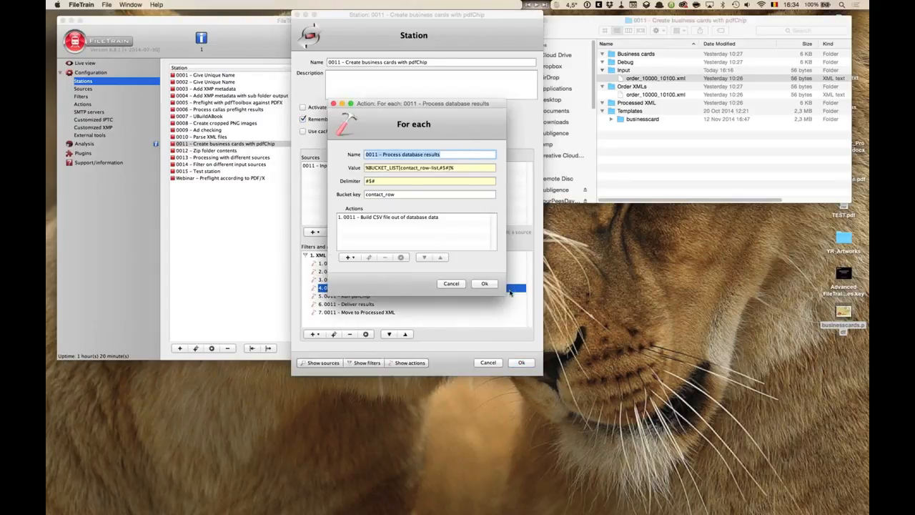
drag(505, 294, 568, 329)
click(462, 167)
drag(454, 167, 345, 168)
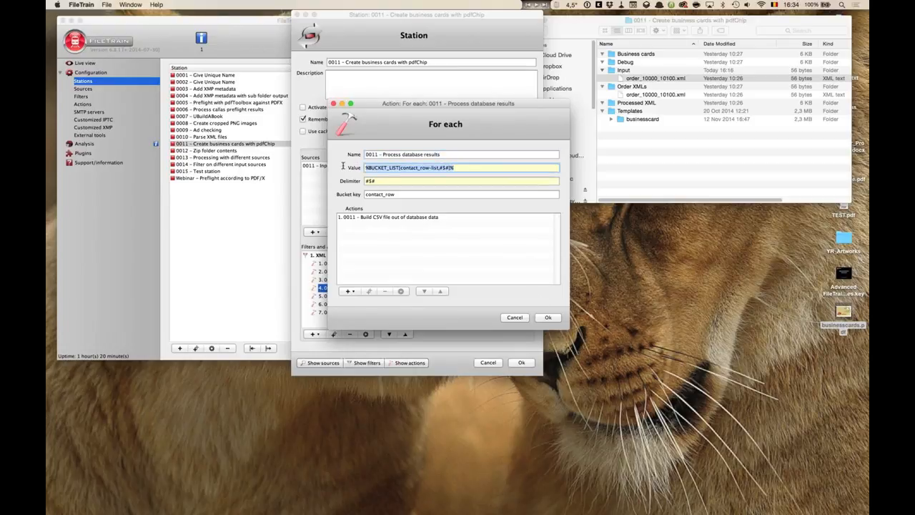
click(401, 167)
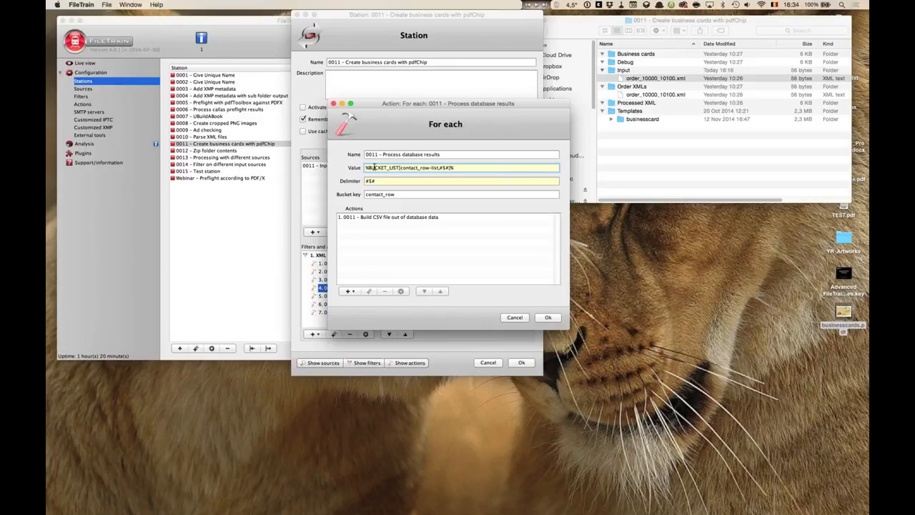
drag(401, 167, 438, 167)
drag(402, 167, 430, 167)
key(Return)
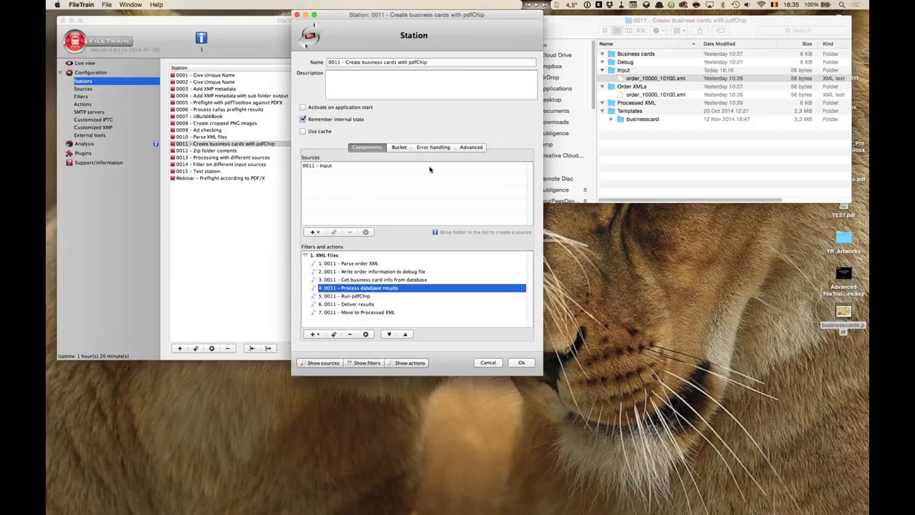
- Switch to Keynote and advance to the Implementing loops slide
key(super+Tab)
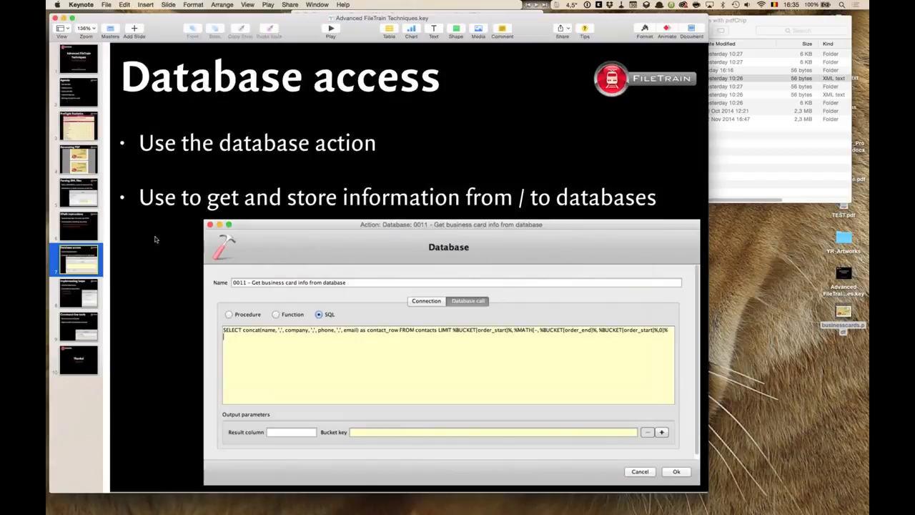
click(91, 289)
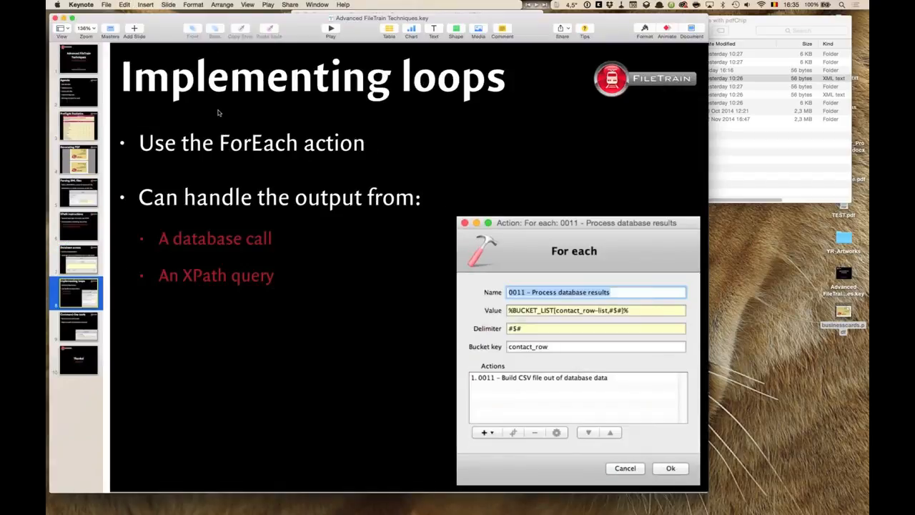
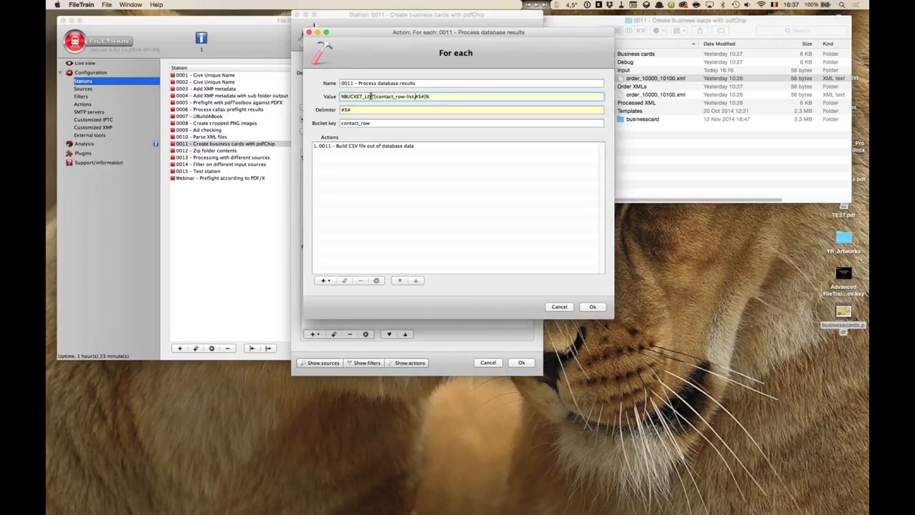
- Examine the parts of the For each action's BUCKET_LIST value expression
drag(376, 96, 413, 96)
click(403, 96)
drag(375, 97, 407, 96)
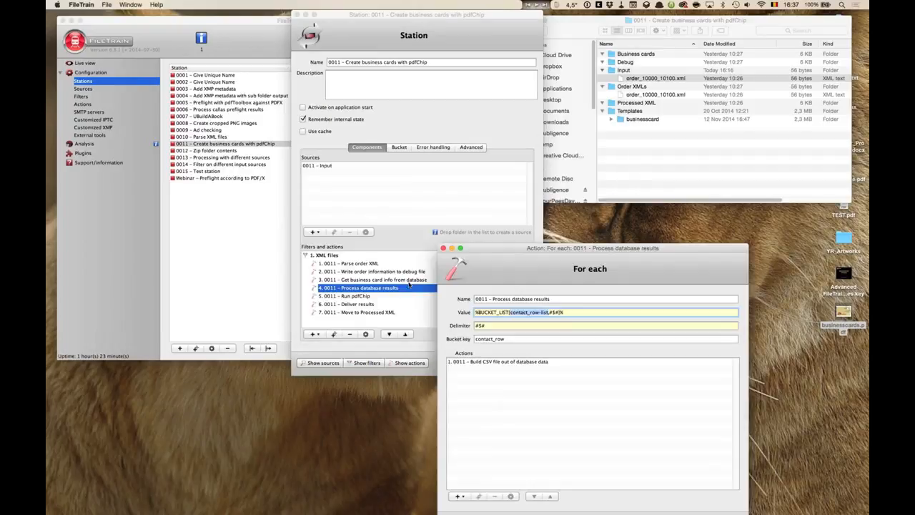
- Reopen the Get business card info from database action, move it aside, and highlight the contact_row alias in its SQL query
double_click(409, 279)
click(426, 148)
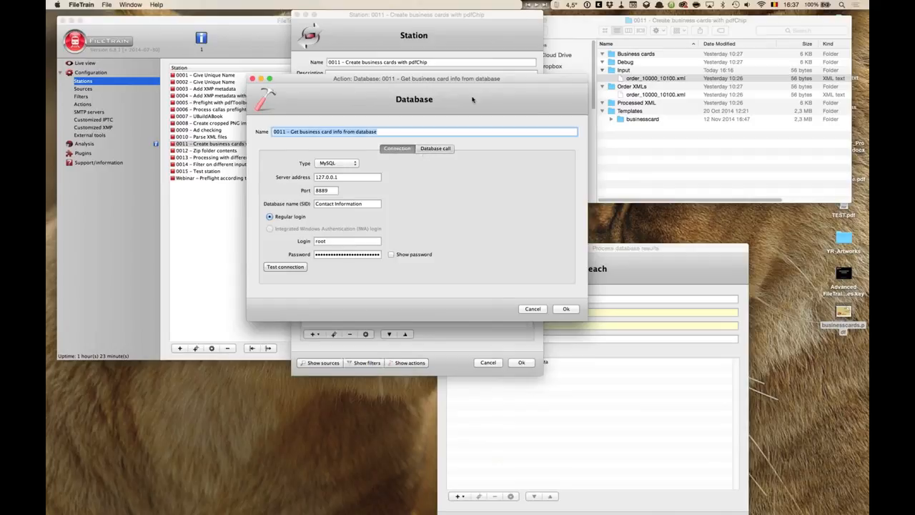
drag(377, 99, 228, 116)
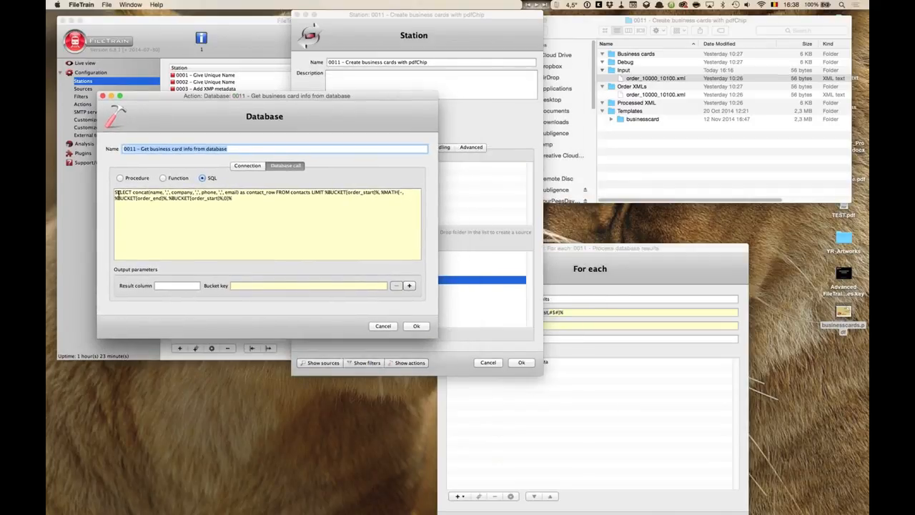
click(245, 193)
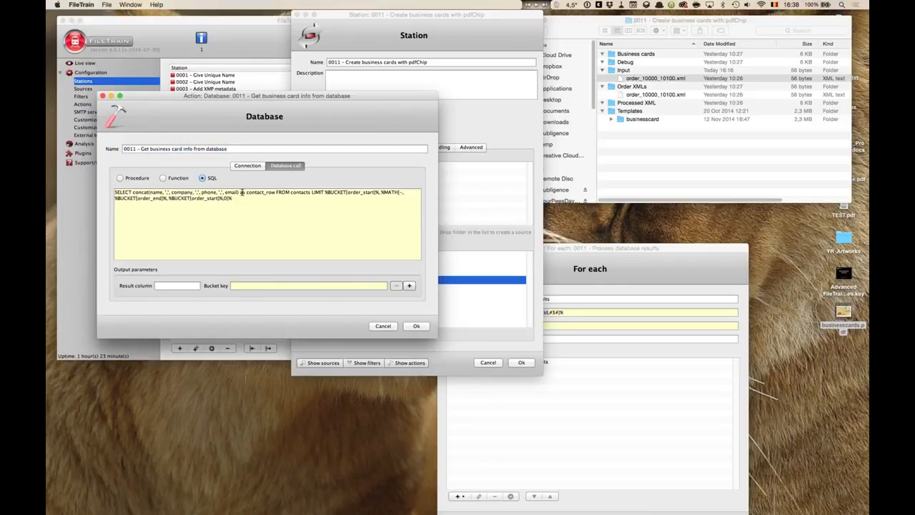
drag(247, 193, 275, 194)
- Bring the For each action alongside and examine its value, delimiter, bucket key and nested action
drag(585, 248, 586, 88)
click(541, 152)
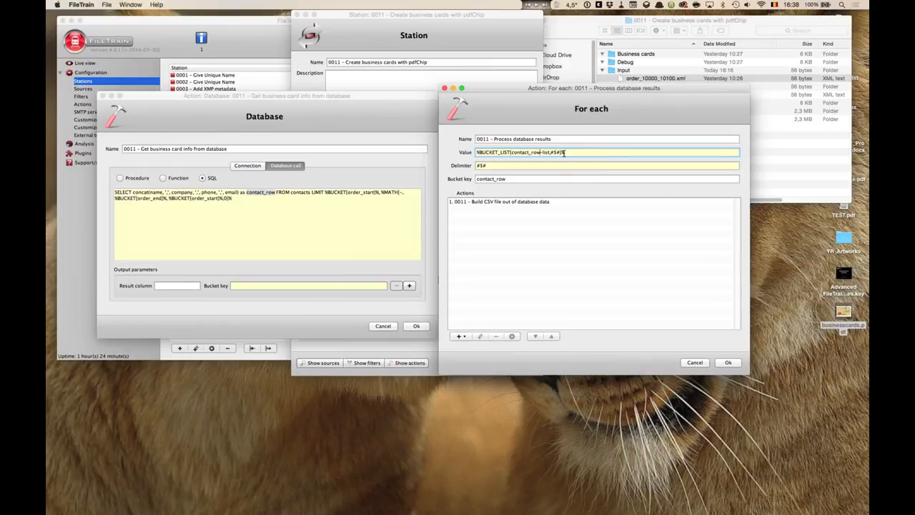
drag(551, 152, 564, 153)
click(483, 165)
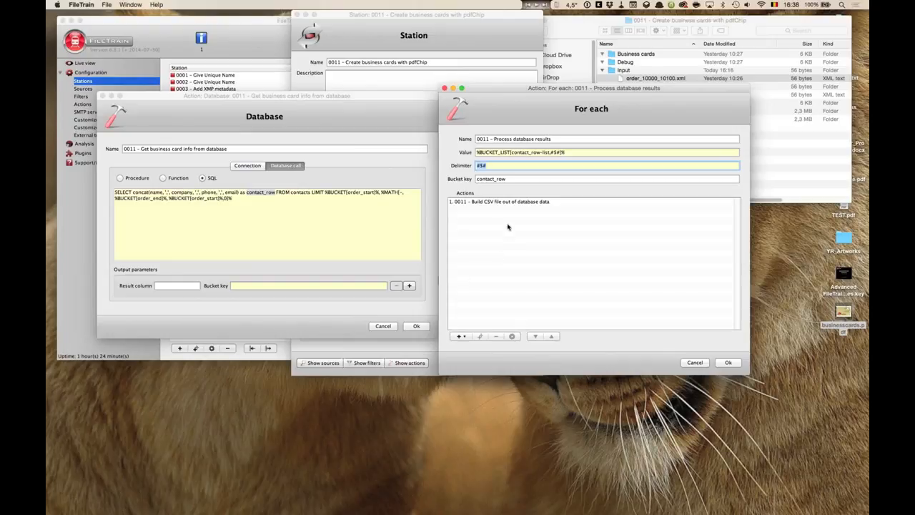
click(502, 180)
drag(502, 180, 467, 179)
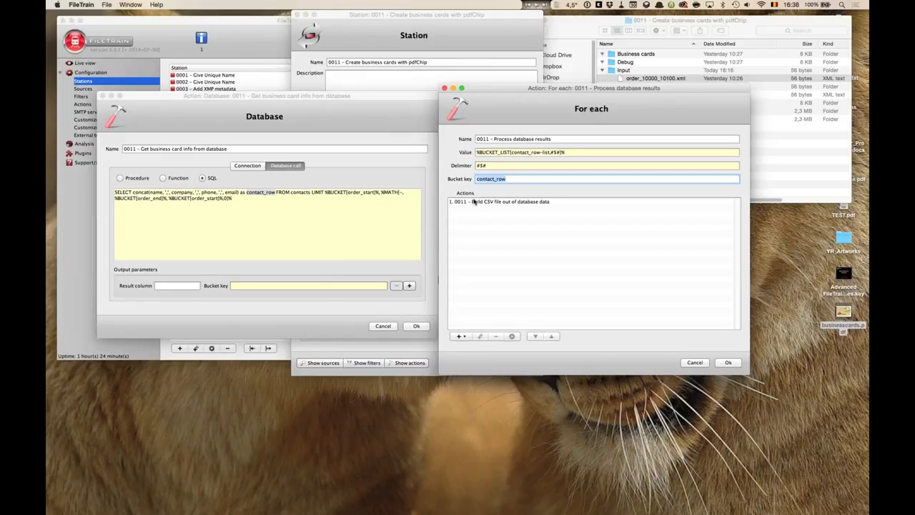
click(477, 203)
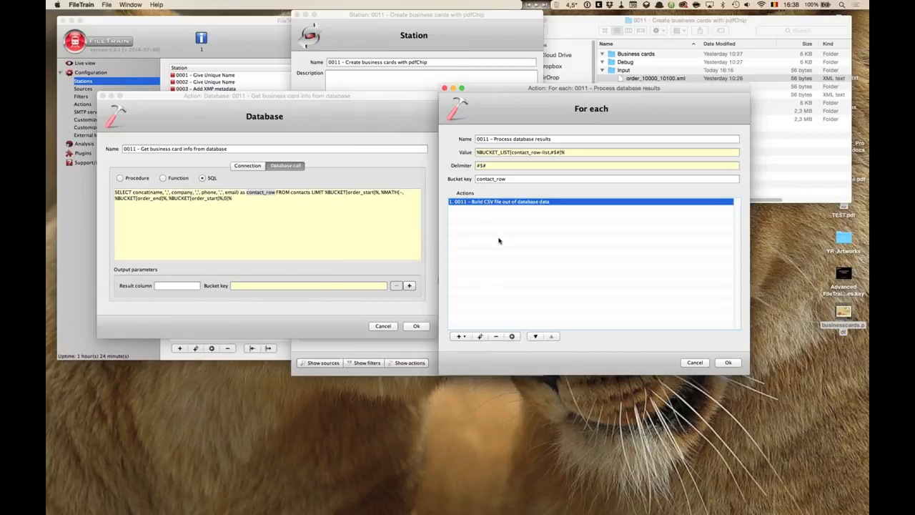
mouse_move(507, 203)
- Compare the SQL query's contact_row alias with the For each value, delimiter and bucket key fields
click(259, 117)
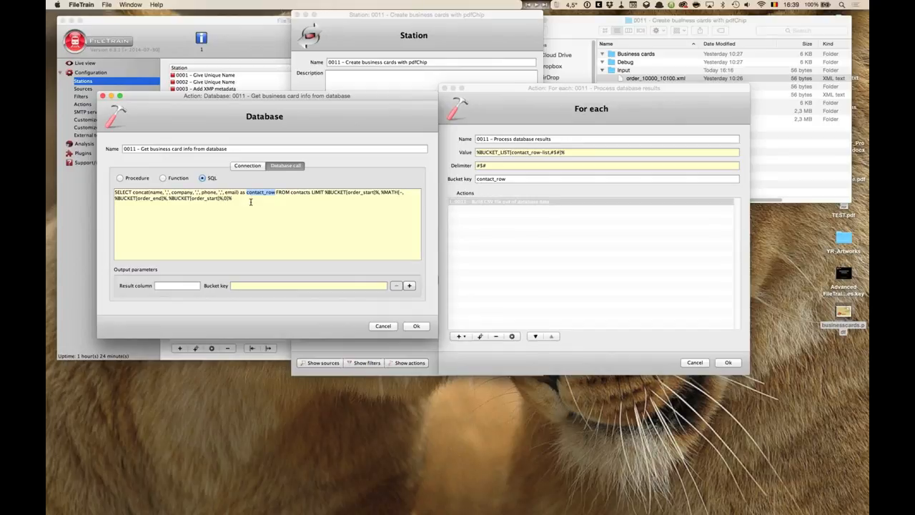
click(586, 150)
click(569, 165)
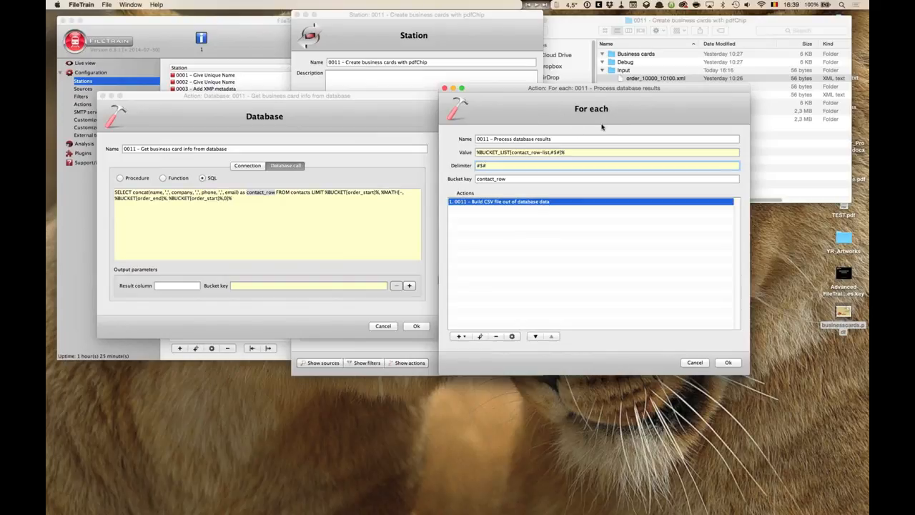
key(Tab)
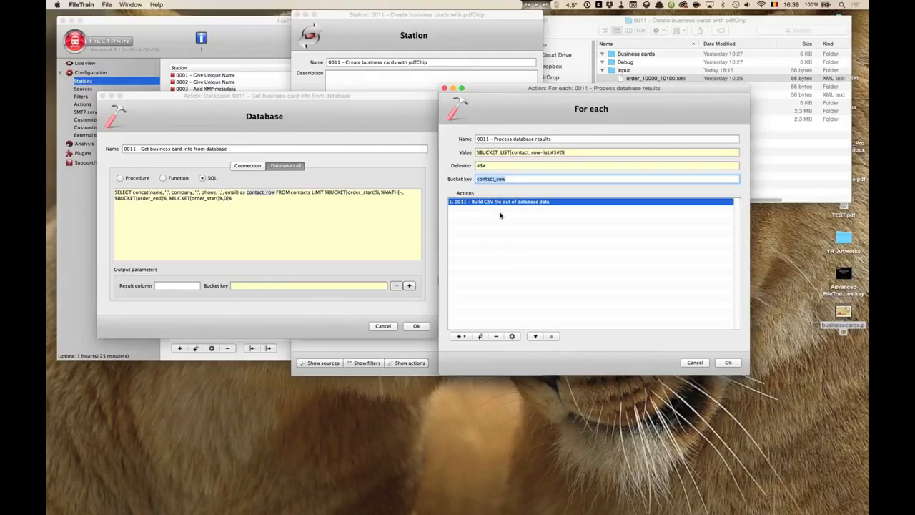
click(508, 180)
drag(509, 180, 474, 179)
- Open the nested Build CSV file out of database data action and examine the parts of its text expression
double_click(513, 203)
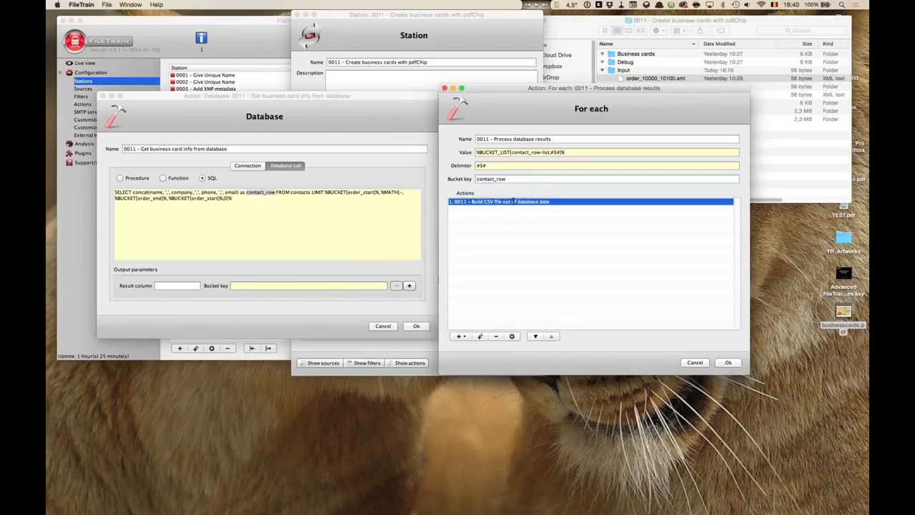
drag(559, 91, 399, 120)
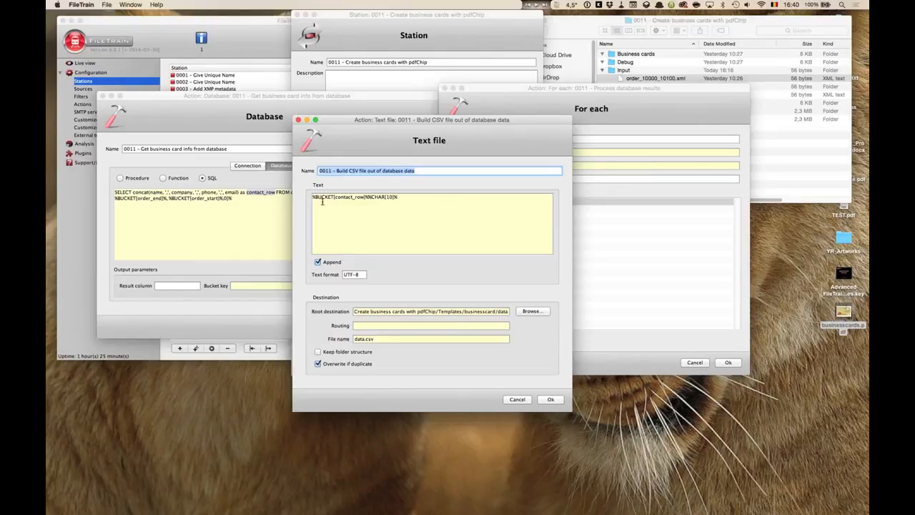
drag(312, 197, 364, 199)
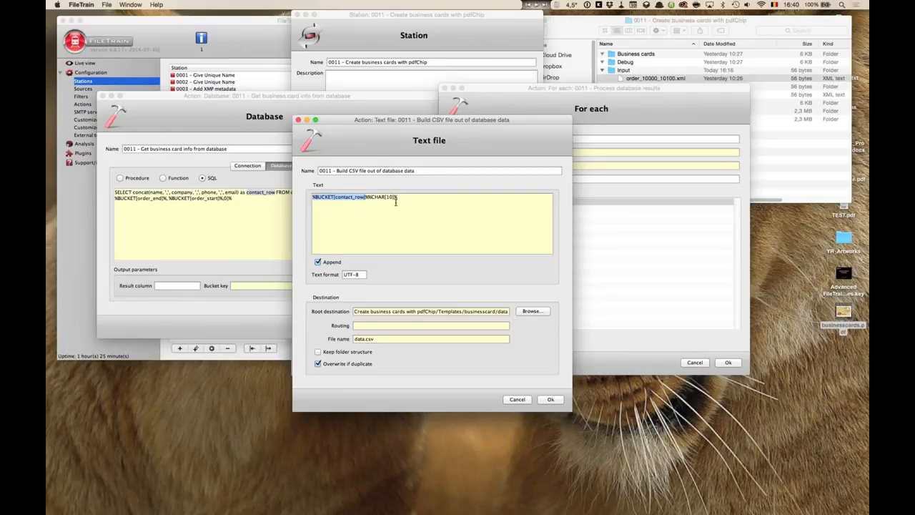
click(369, 198)
drag(368, 198, 398, 200)
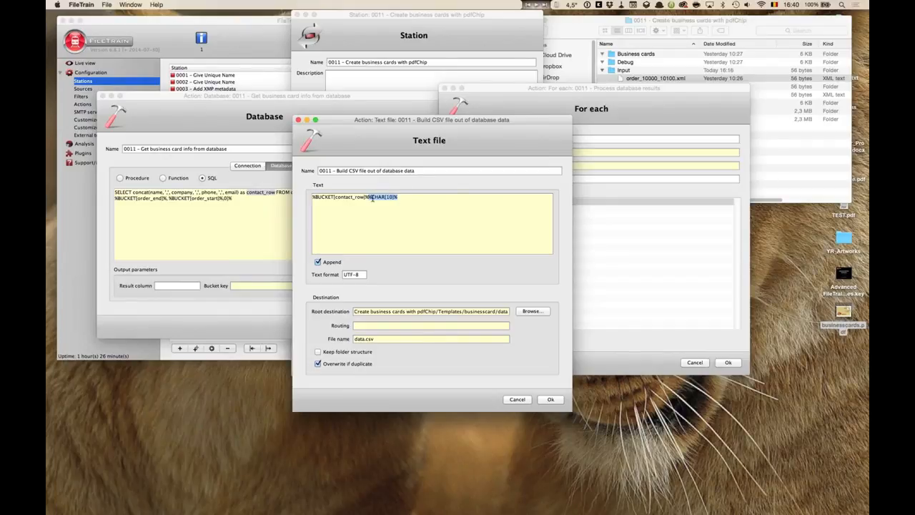
click(403, 198)
drag(346, 134, 579, 267)
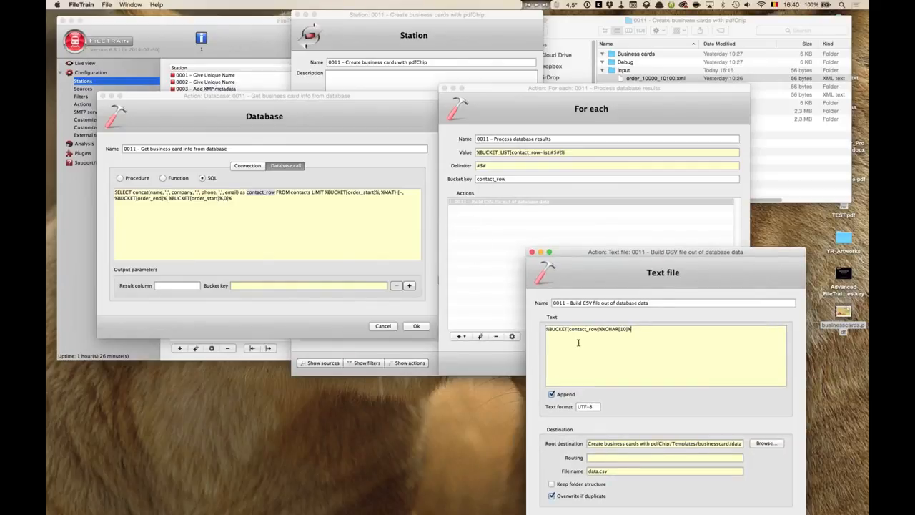
double_click(589, 330)
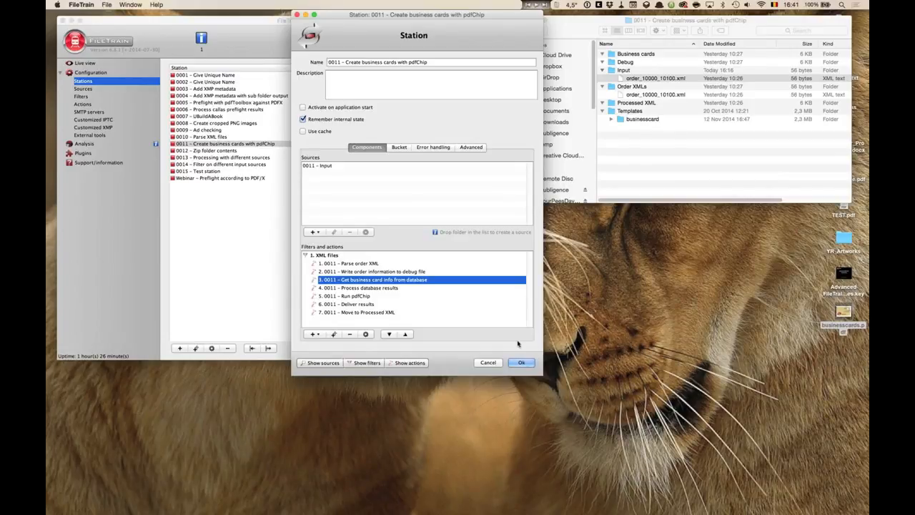
- Open the station 0006 - Process callas preflight results and scroll through its filters and actions
click(190, 212)
click(218, 110)
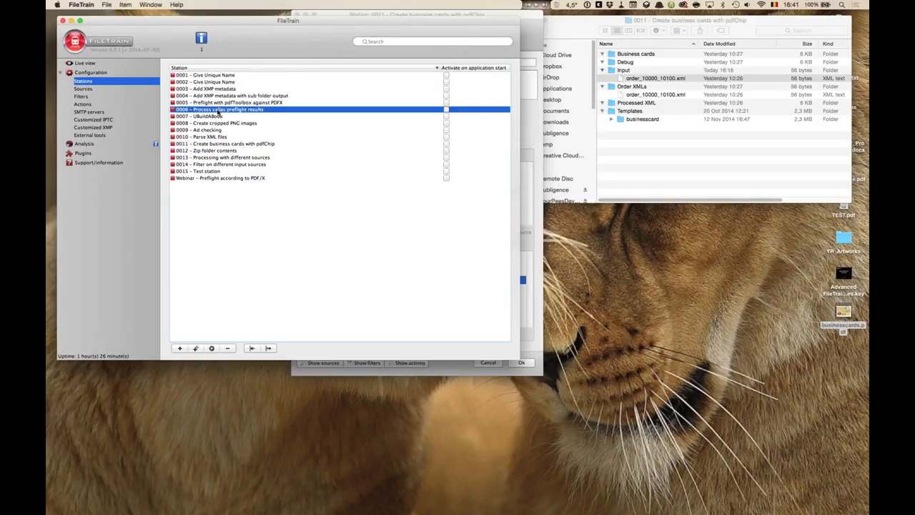
double_click(218, 110)
scroll(320, 305, down, 2)
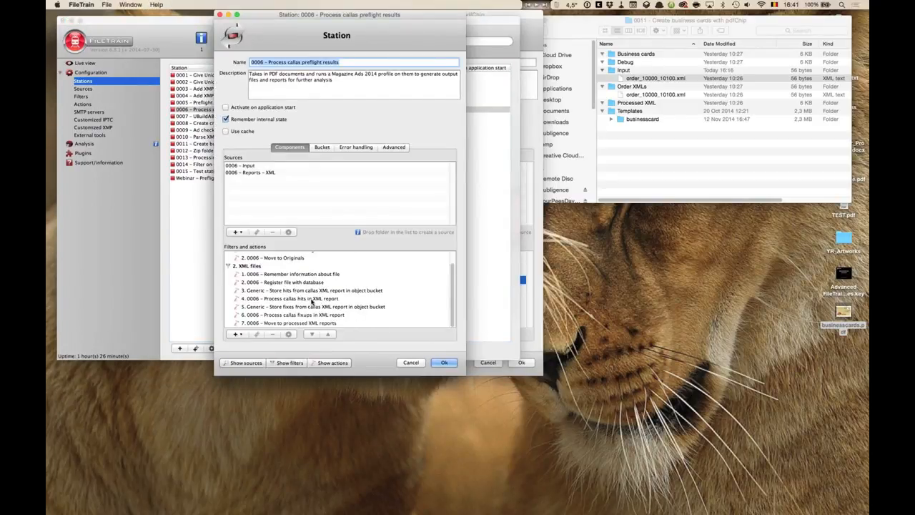
- Open the Process callas hits in XML report For each action and examine its value expression
double_click(312, 298)
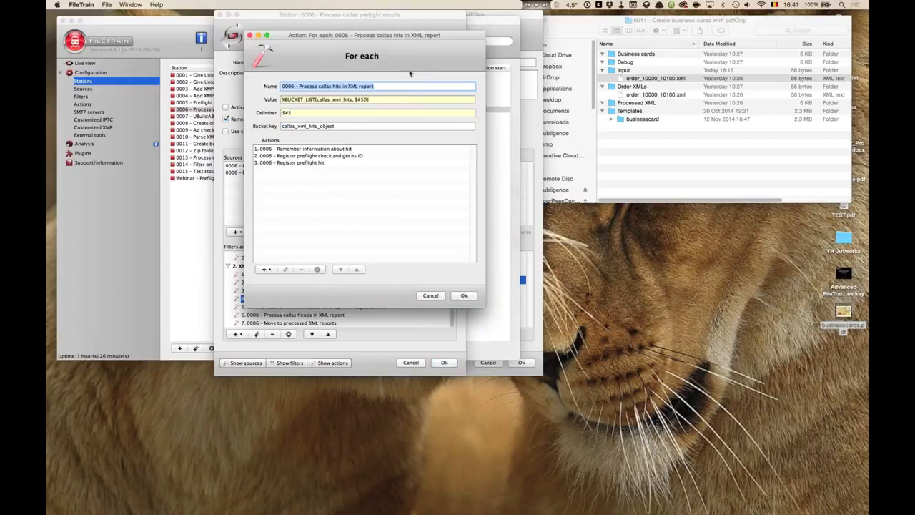
drag(467, 63, 615, 46)
drag(520, 109, 590, 108)
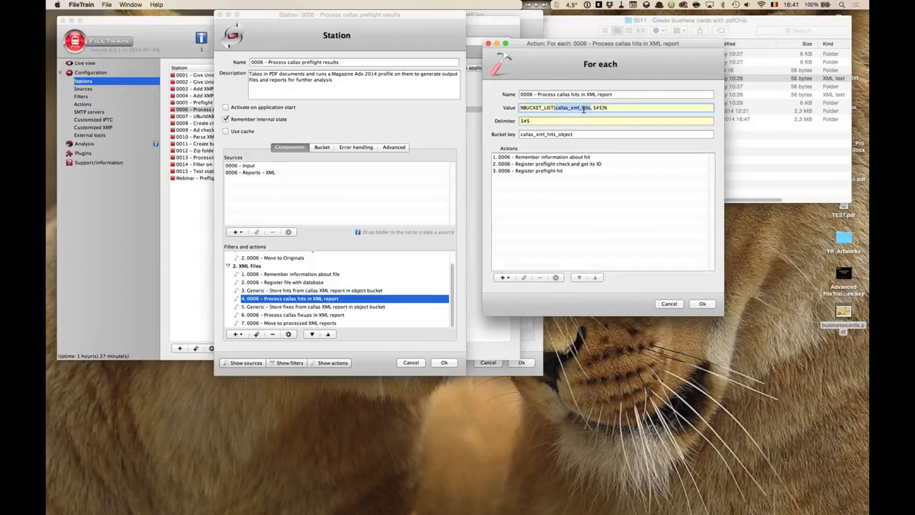
- Open the Store hits from callas XML report in object bucket action, examine its XPath value parts, and close it
click(312, 290)
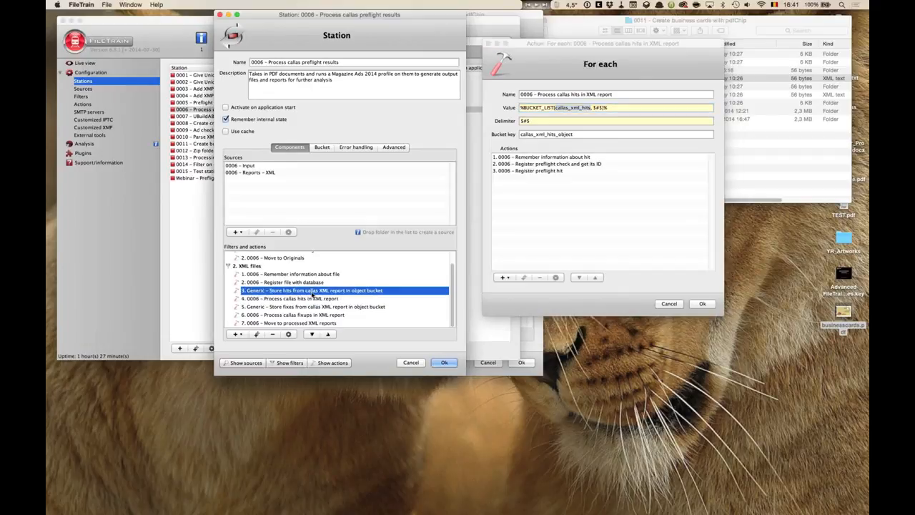
double_click(312, 291)
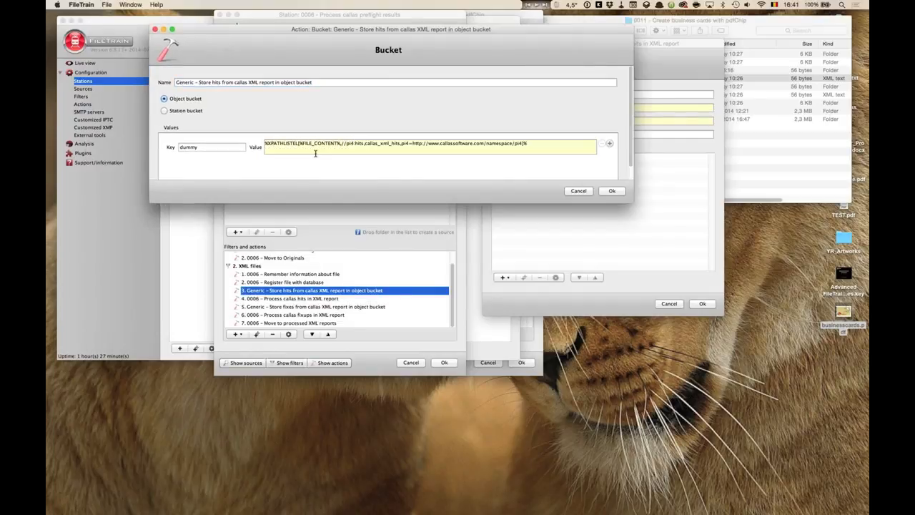
drag(299, 144, 342, 144)
click(267, 144)
drag(341, 144, 363, 145)
click(349, 142)
drag(342, 143, 364, 146)
click(373, 143)
drag(365, 143, 400, 145)
drag(488, 30, 509, 227)
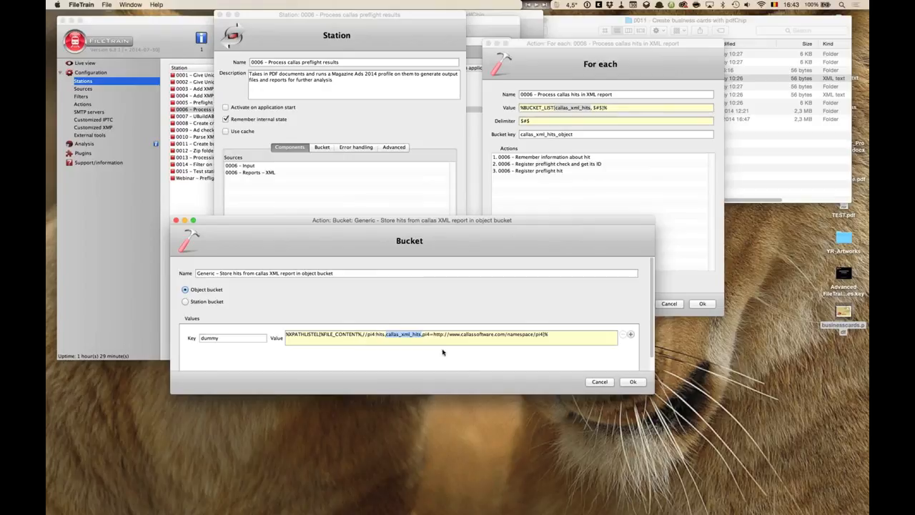
key(Escape)
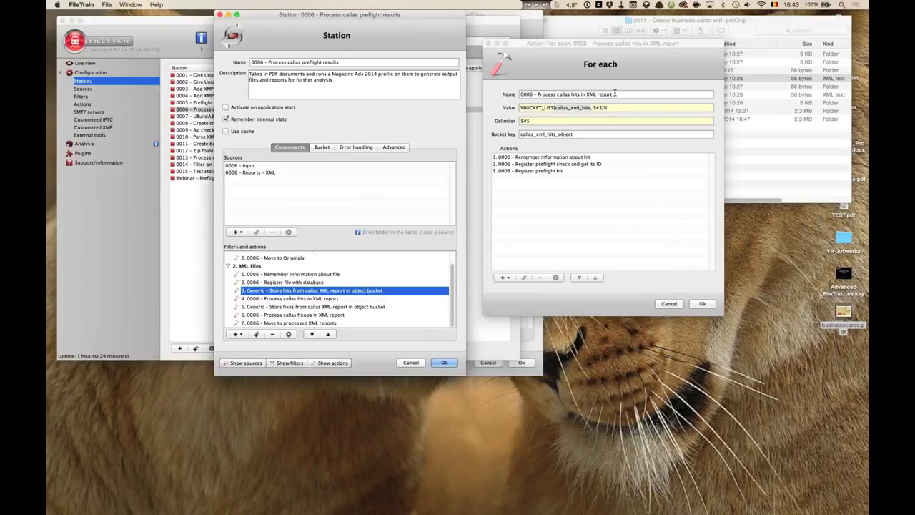
- Examine the For each action's value, delimiter, bucket key and its three nested actions
click(593, 107)
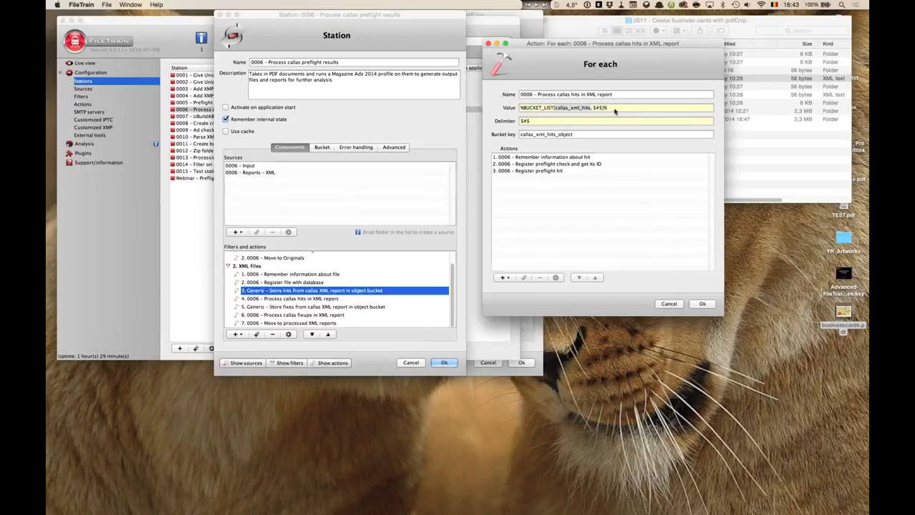
drag(519, 107, 596, 108)
click(595, 107)
click(523, 122)
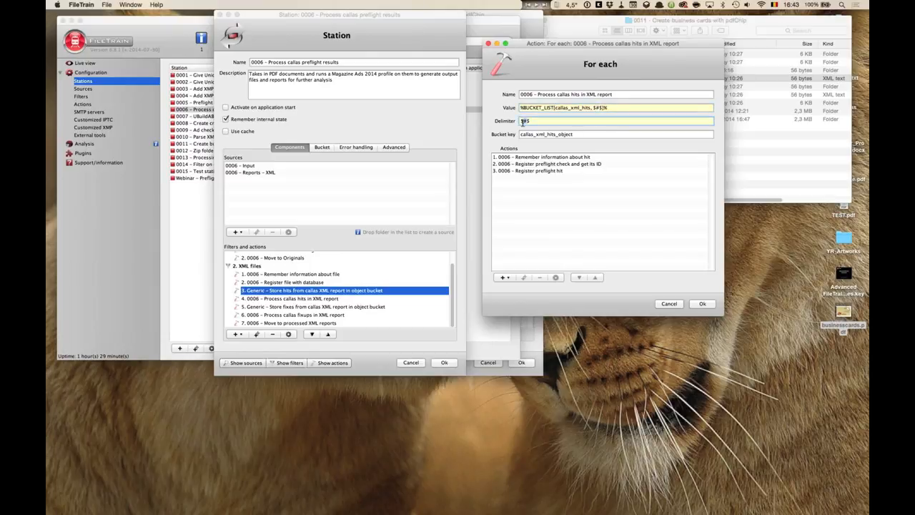
click(581, 107)
double_click(576, 135)
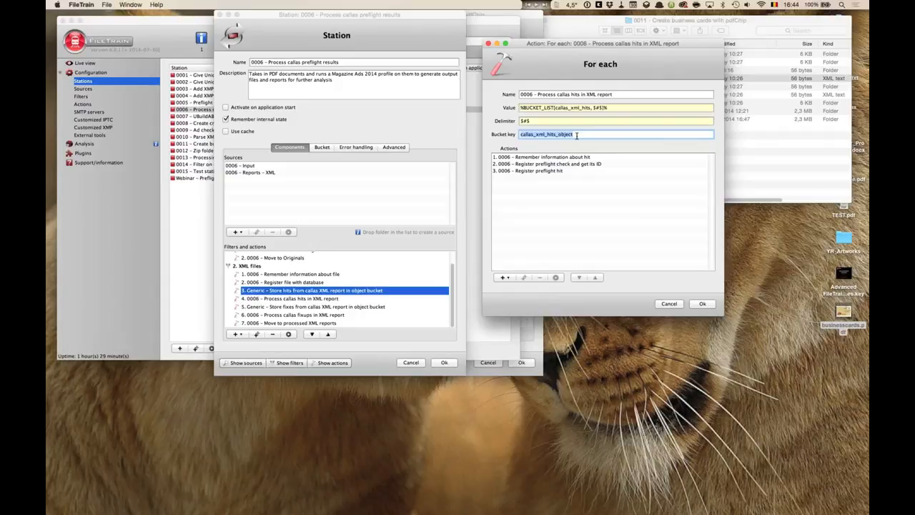
click(576, 134)
click(555, 157)
click(554, 164)
click(553, 171)
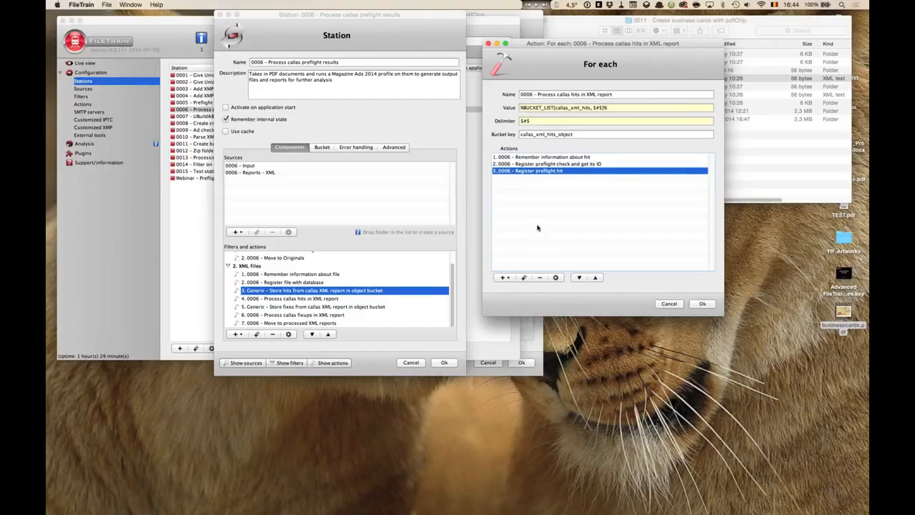
click(587, 135)
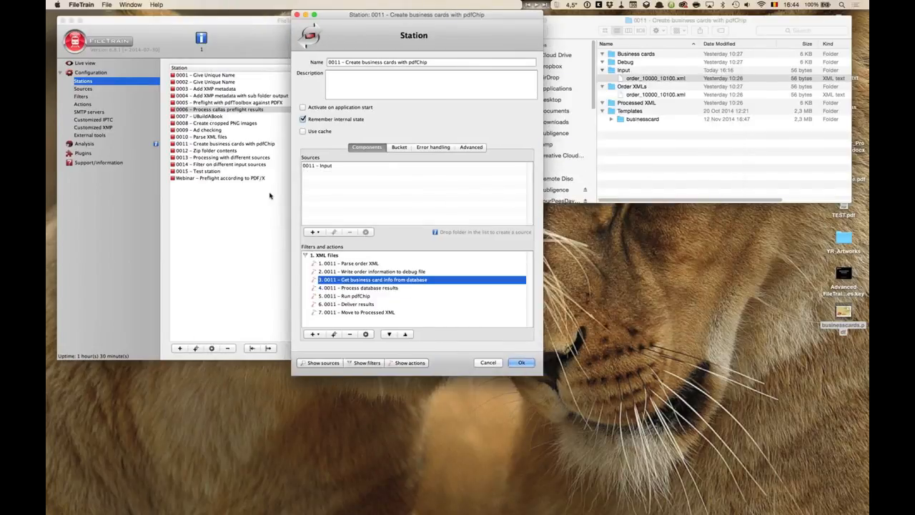
- Switch to Keynote and advance to the Command-line tools slide
key(super+Tab)
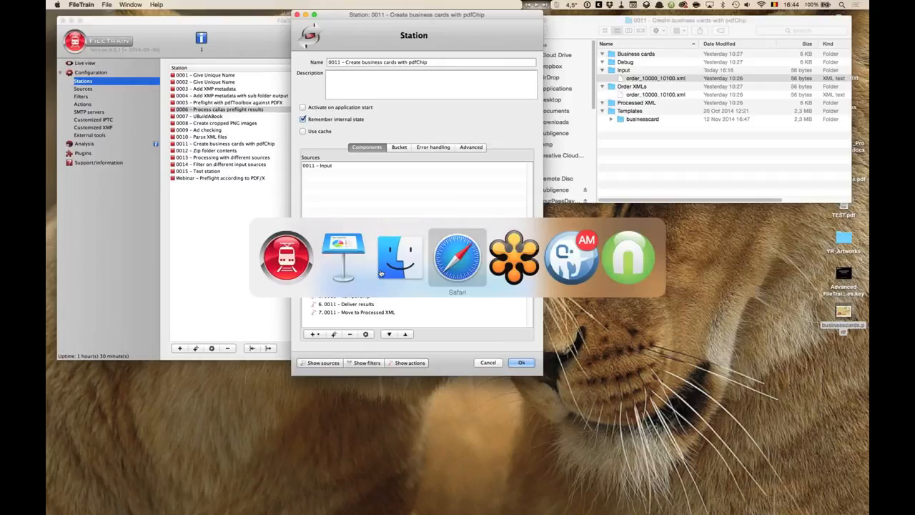
click(345, 262)
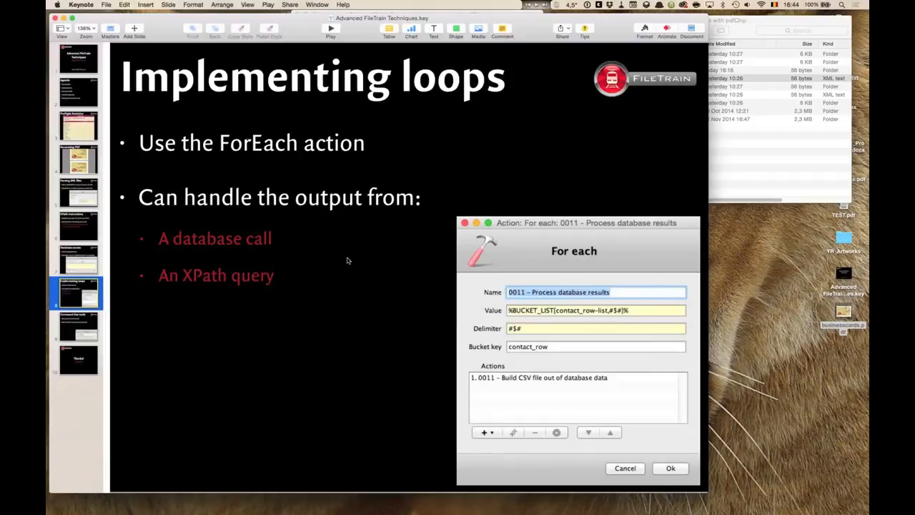
click(95, 320)
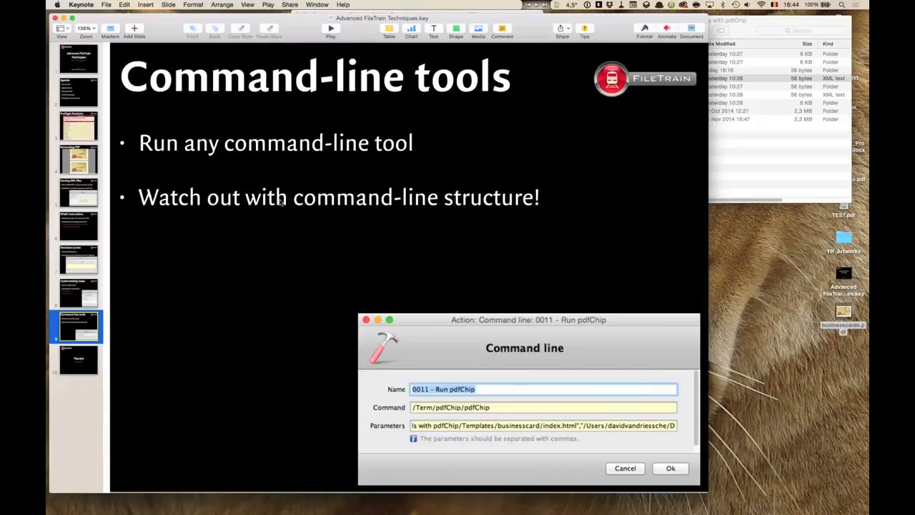
- Hide Keynote, reopen station 0006, and open its Process files with Magazine Ads 2014 pdfToolbox processing action
key(super+h)
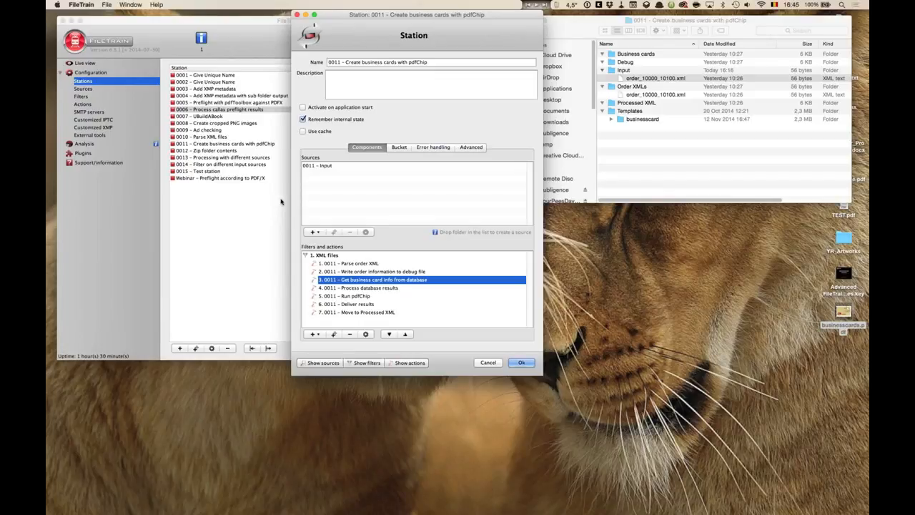
click(229, 111)
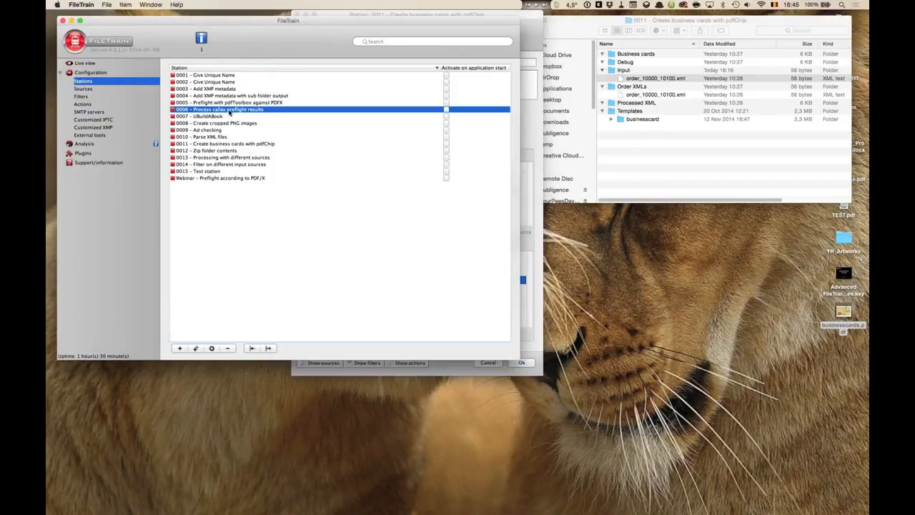
double_click(228, 112)
scroll(320, 284, down, 3)
scroll(319, 284, up, 3)
double_click(296, 263)
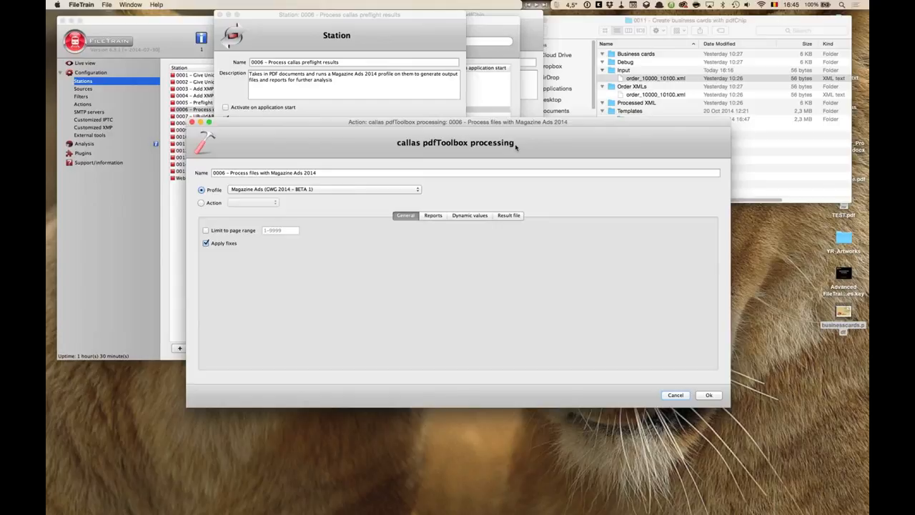
- Examine the pdfToolbox processing action's General, Reports, Dynamic values and Result file tabs, then cancel the action
click(437, 216)
click(468, 215)
click(508, 215)
click(471, 215)
click(433, 216)
click(406, 216)
click(431, 215)
click(504, 217)
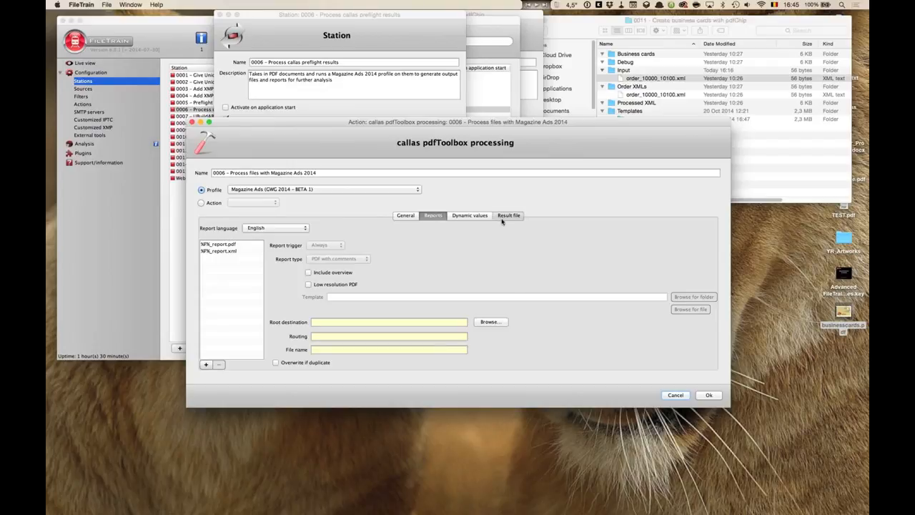
click(676, 395)
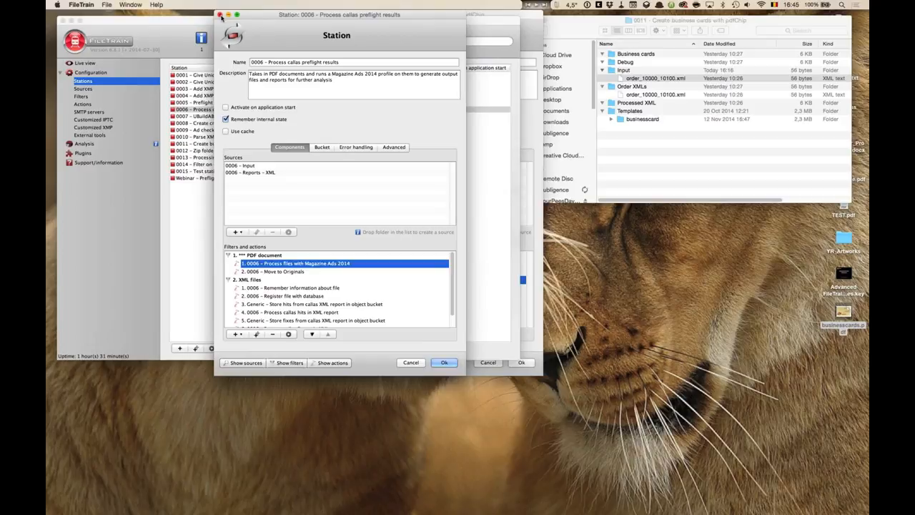
- Close station 0006 and expand the Templates businesscard folder in the business cards Finder window
click(220, 14)
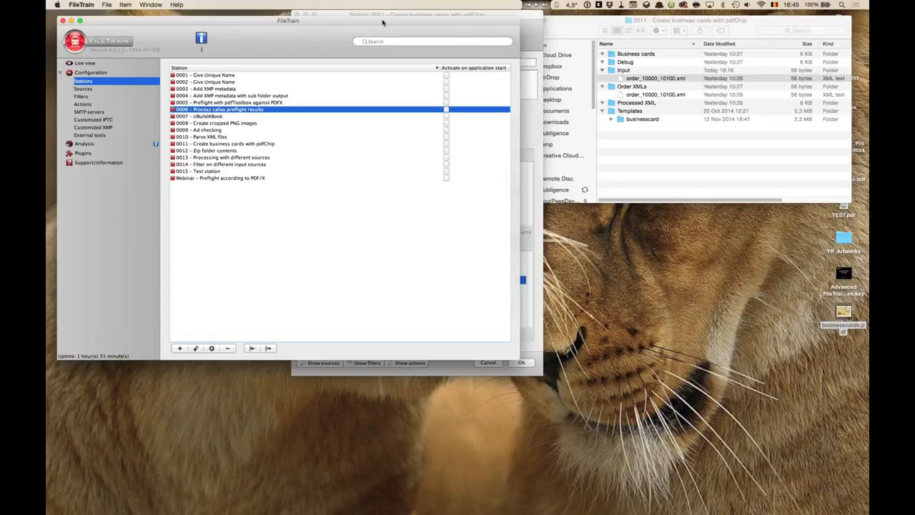
click(655, 78)
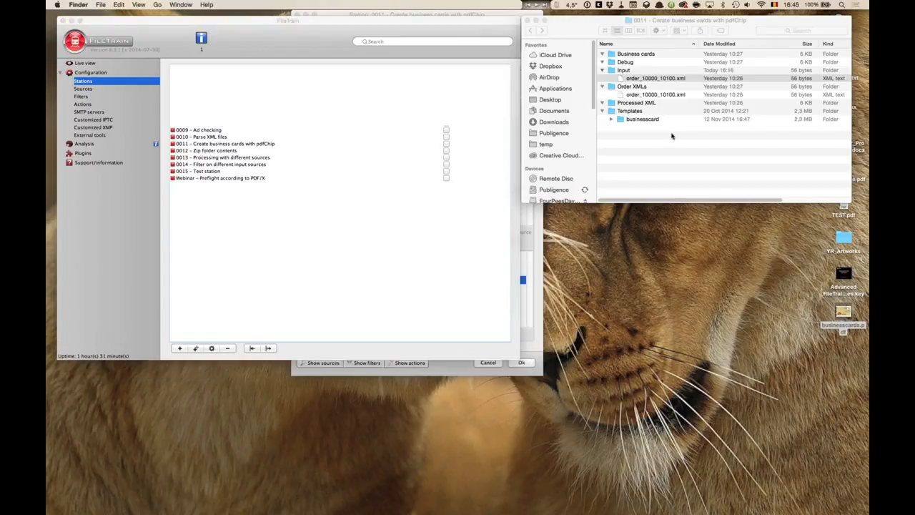
click(611, 118)
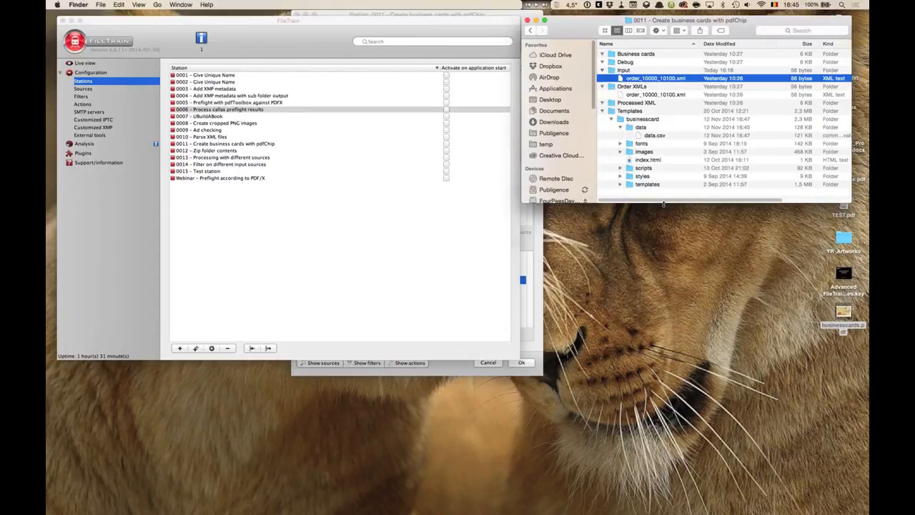
drag(663, 204, 661, 302)
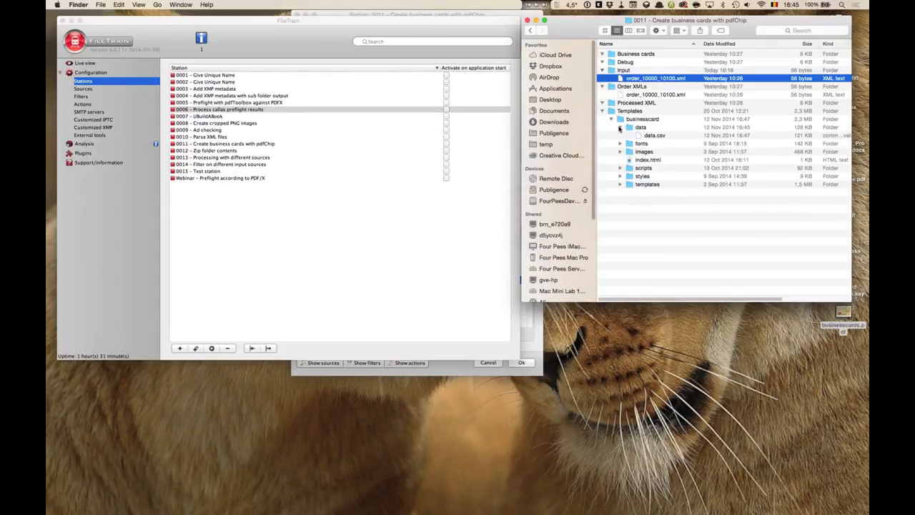
- Open station 0011 – Create business cards with pdfChip and its Run pdfChip command-line action
click(333, 179)
click(476, 15)
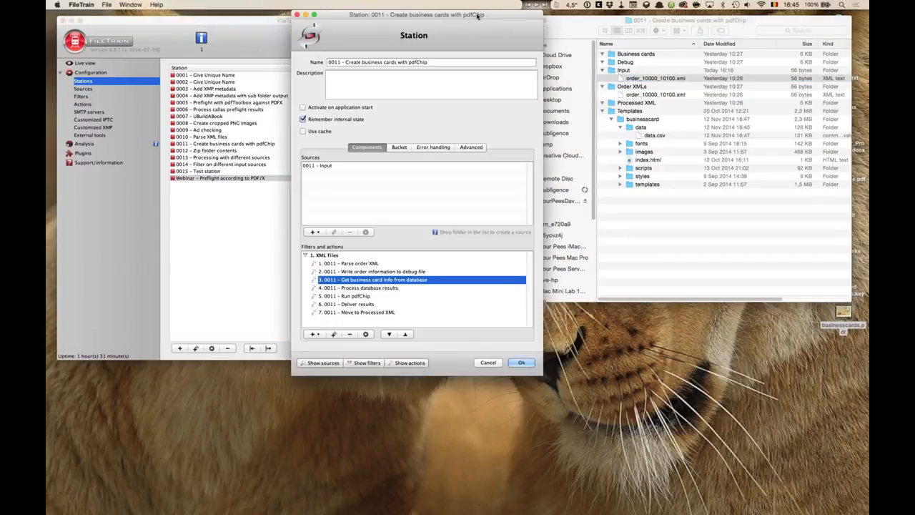
drag(476, 15, 438, 15)
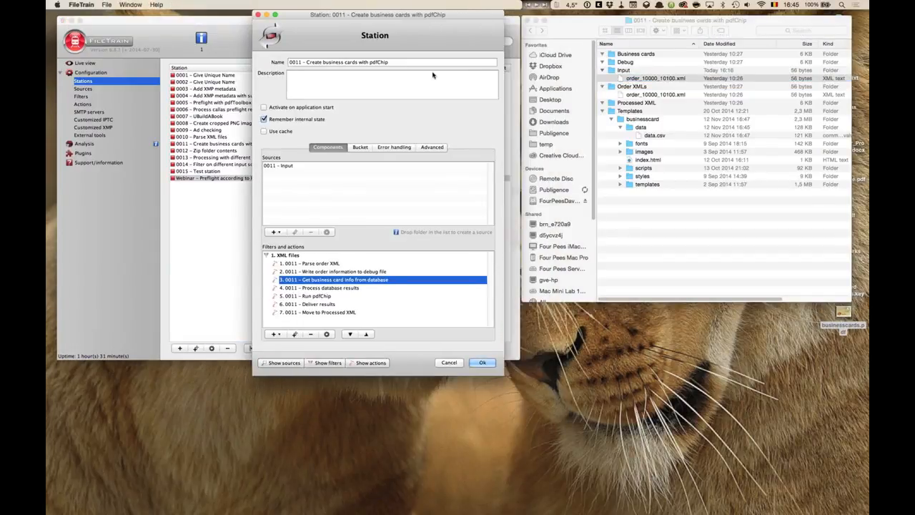
double_click(307, 295)
- Browse in Finder to the Term/pdfChip folder and expand its _Documentation folder
drag(826, 19, 827, 50)
double_click(844, 22)
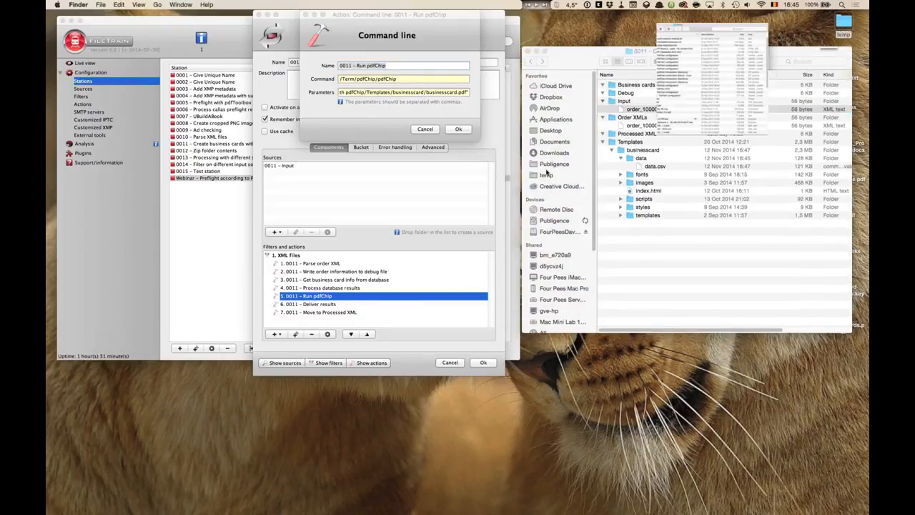
super+click(402, 46)
super+click(414, 78)
click(321, 121)
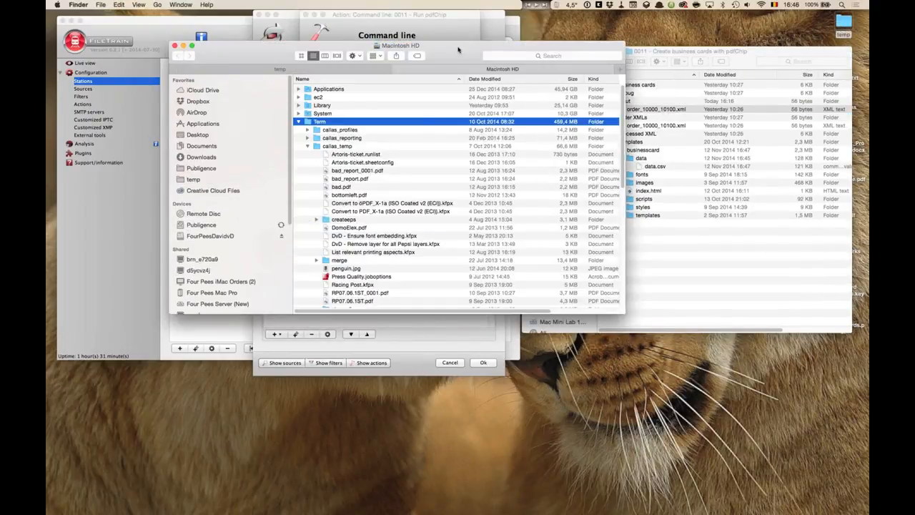
drag(458, 49, 464, 129)
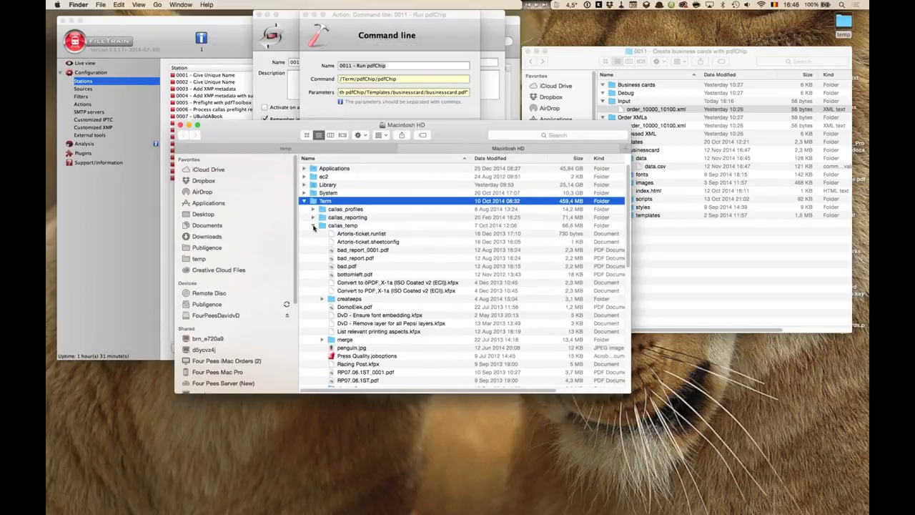
click(313, 226)
double_click(333, 269)
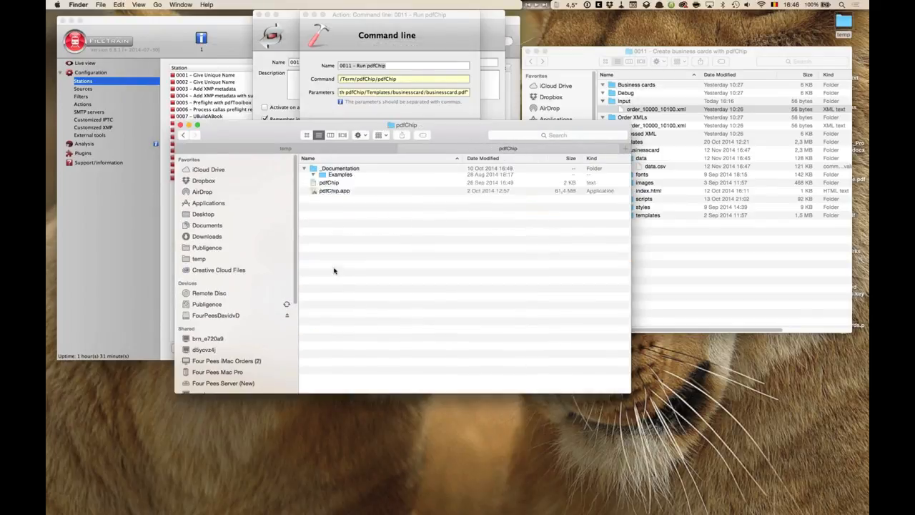
click(335, 218)
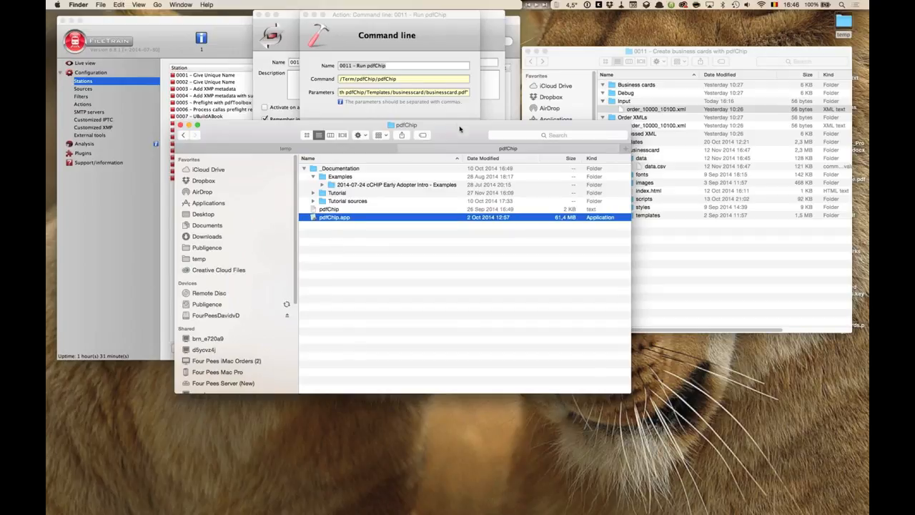
drag(458, 125, 471, 193)
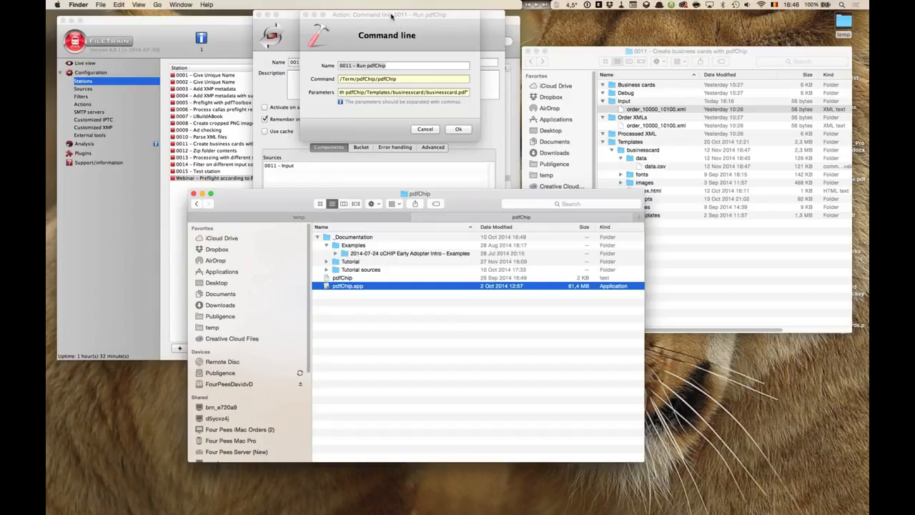
- Widen the Command line dialog and examine the Command path and the Parameters file paths
drag(391, 15, 317, 15)
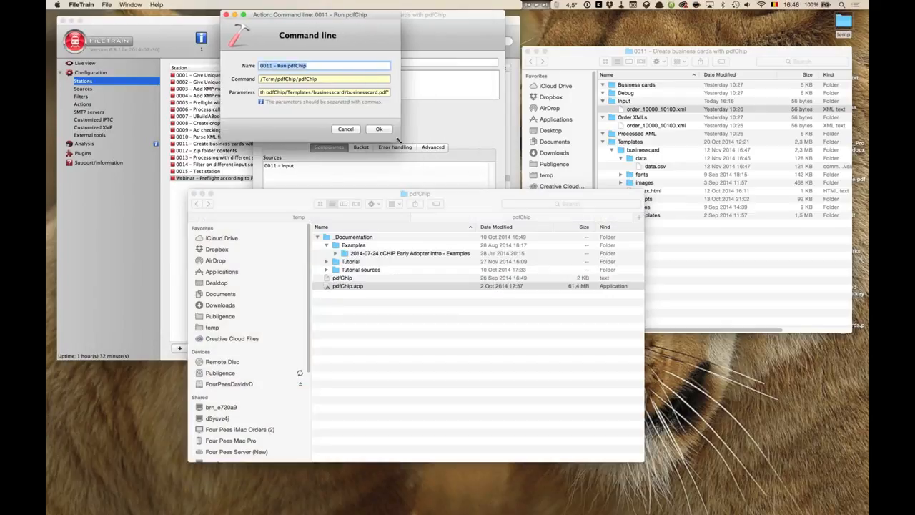
drag(419, 141, 843, 138)
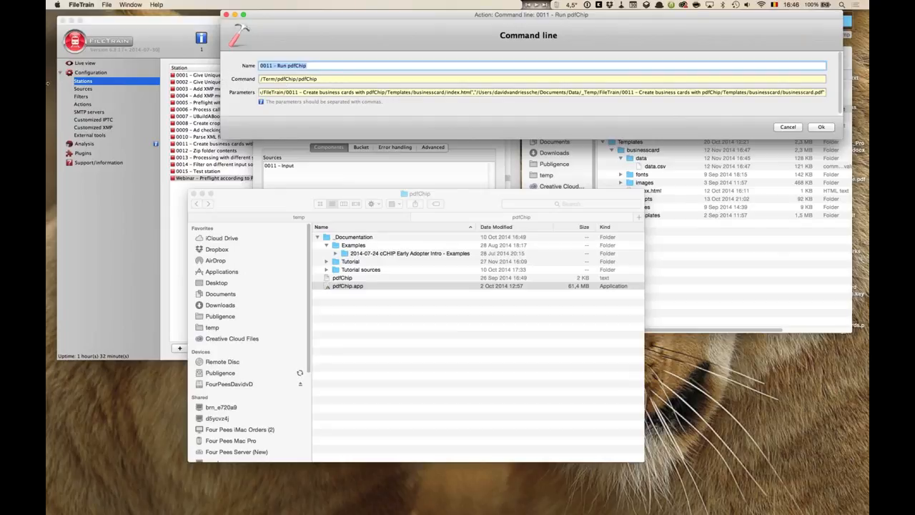
drag(48, 83, 45, 86)
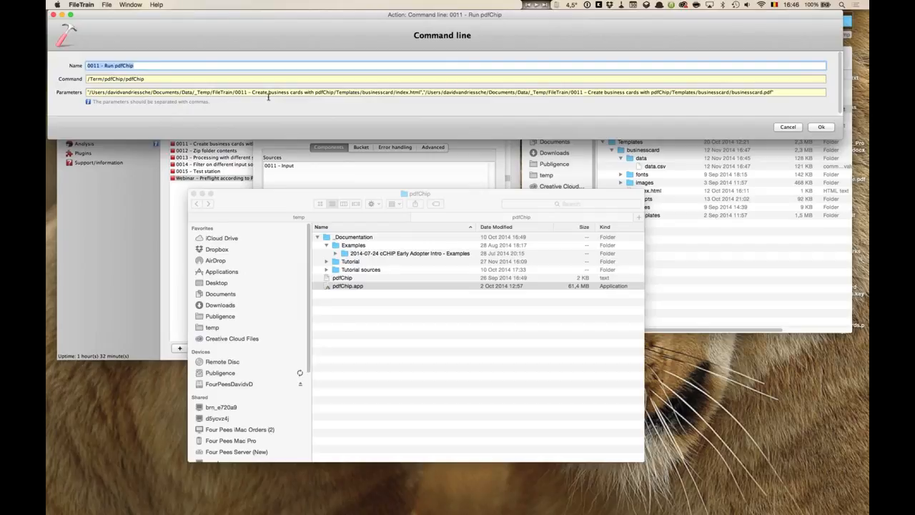
click(147, 64)
click(149, 80)
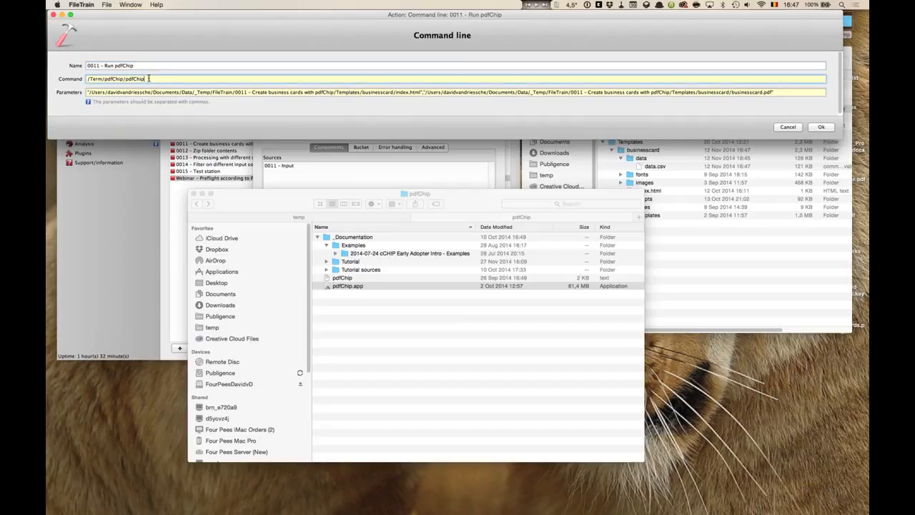
drag(152, 80, 72, 79)
click(344, 280)
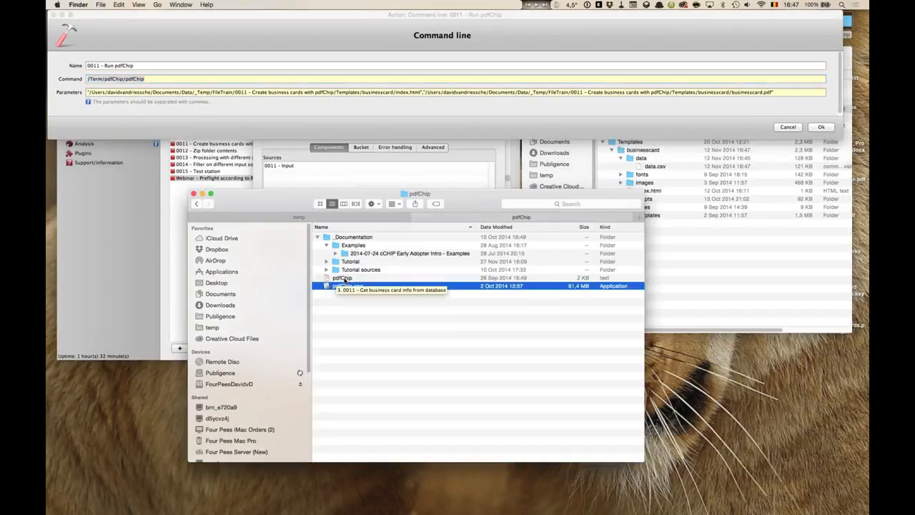
click(344, 279)
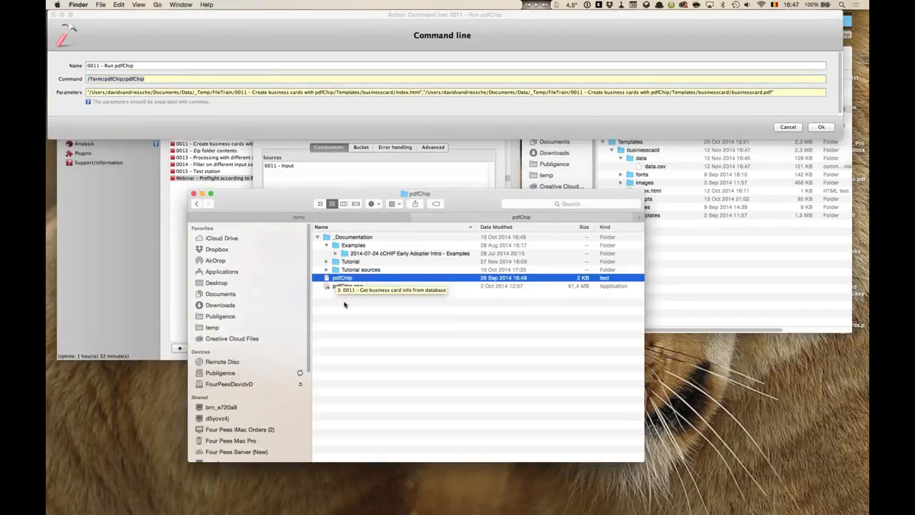
click(152, 79)
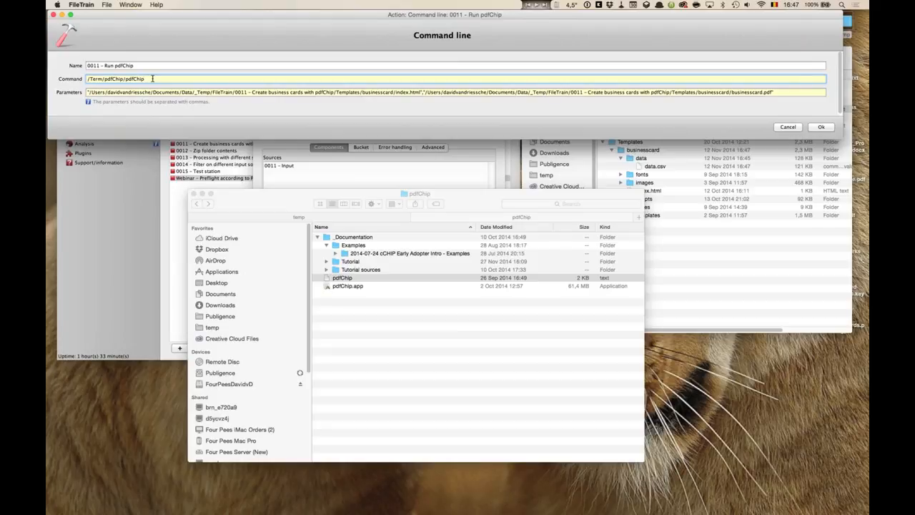
triple_click(93, 90)
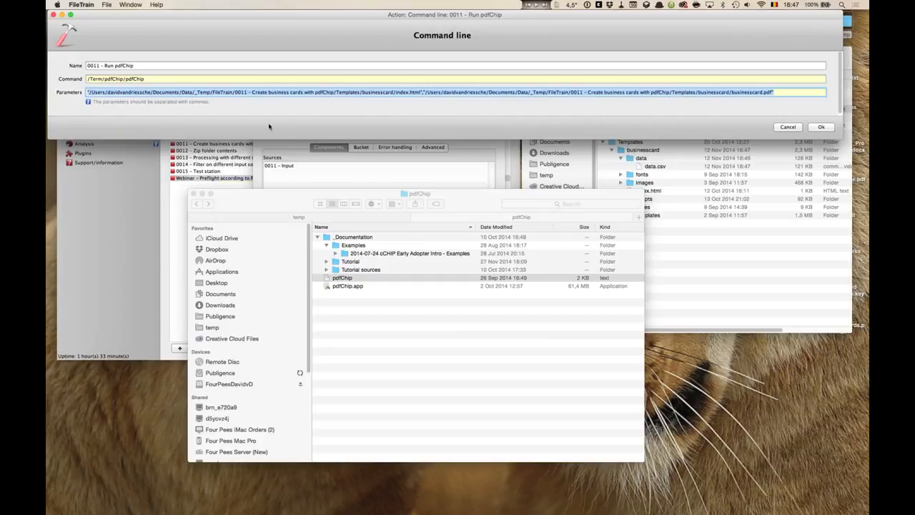
click(260, 92)
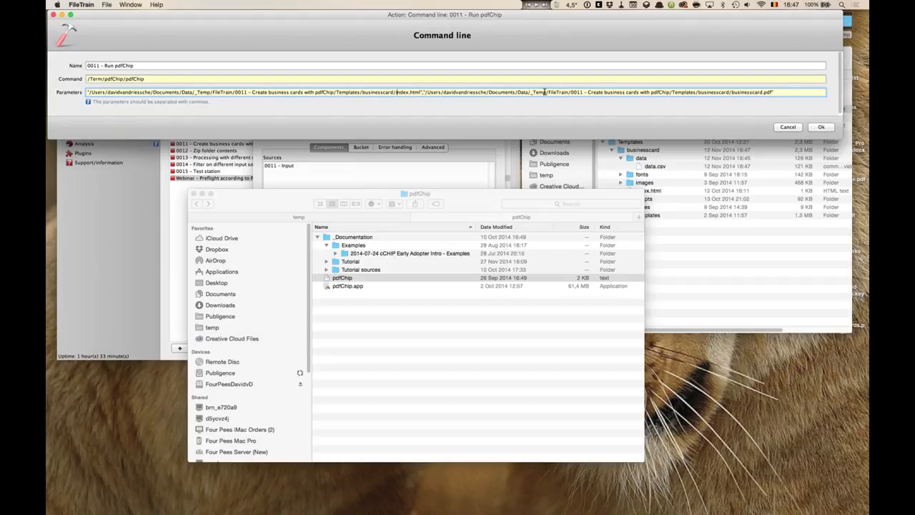
click(145, 79)
drag(87, 78, 148, 104)
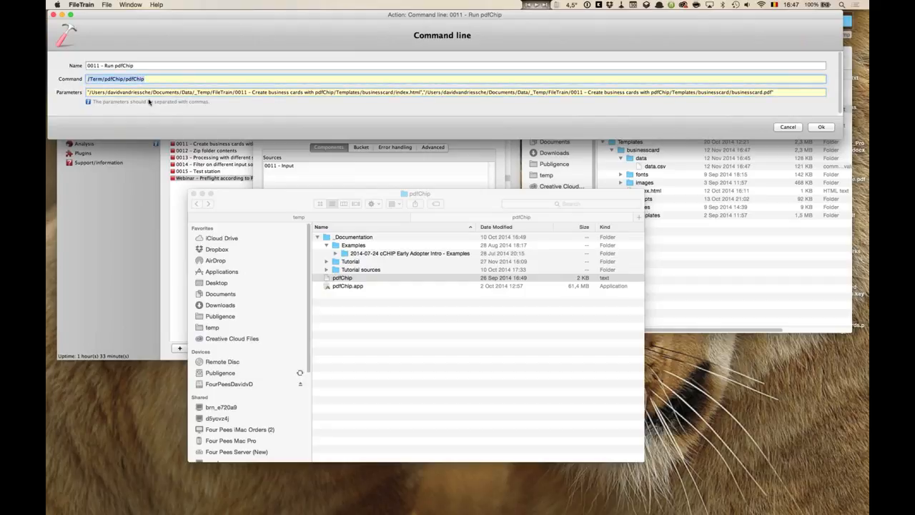
click(182, 80)
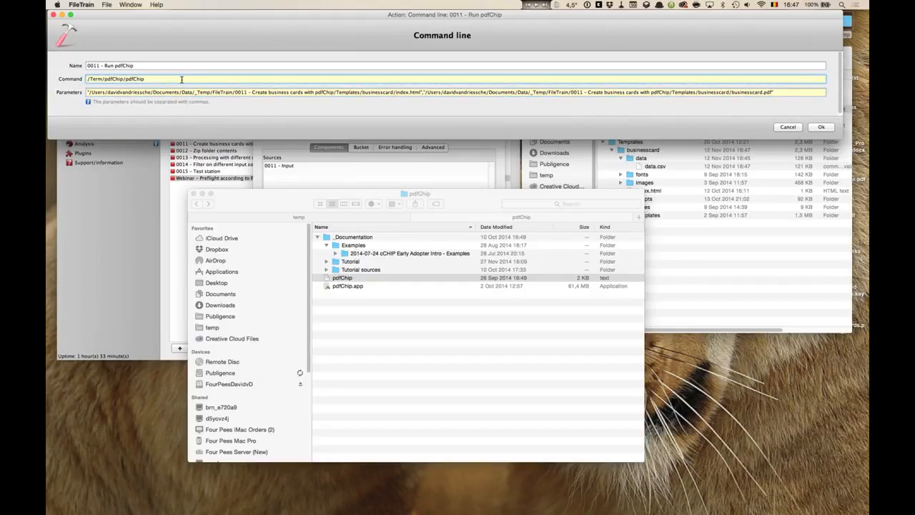
click(785, 92)
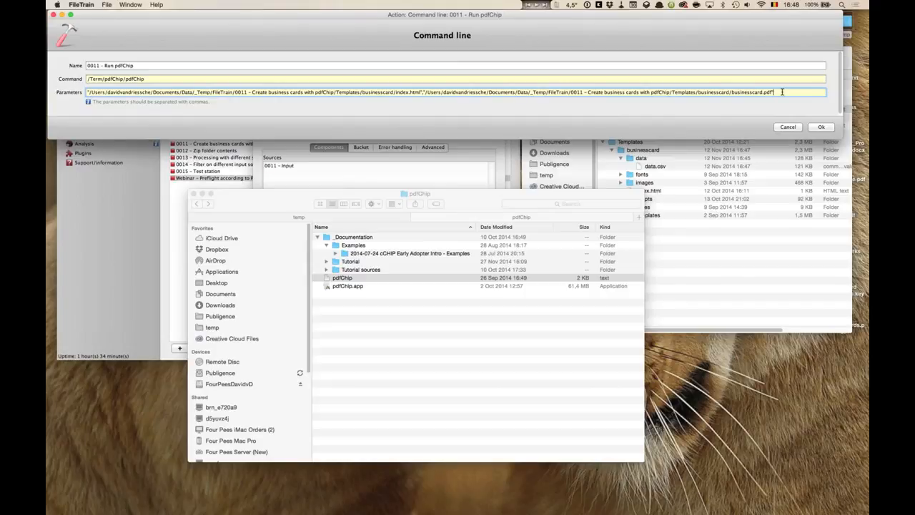
- Try adding a no optimisation option to the parameters, remove it again, and confirm the action
click(418, 89)
text(,)
click(95, 93)
text(nooptimisation)
drag(814, 93, 771, 93)
key(BackSpace)
click(820, 126)
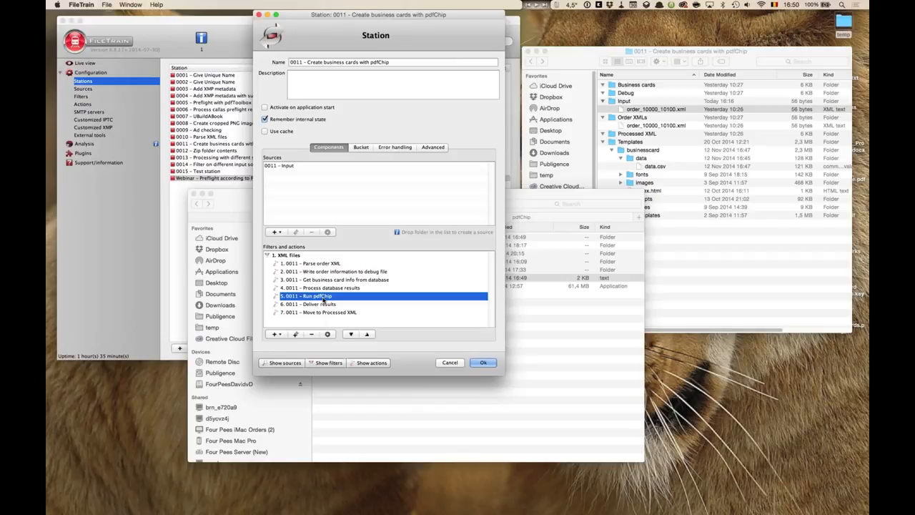
- Reopen the Run pdfChip action, widen it to review the parameters, and cancel
double_click(324, 300)
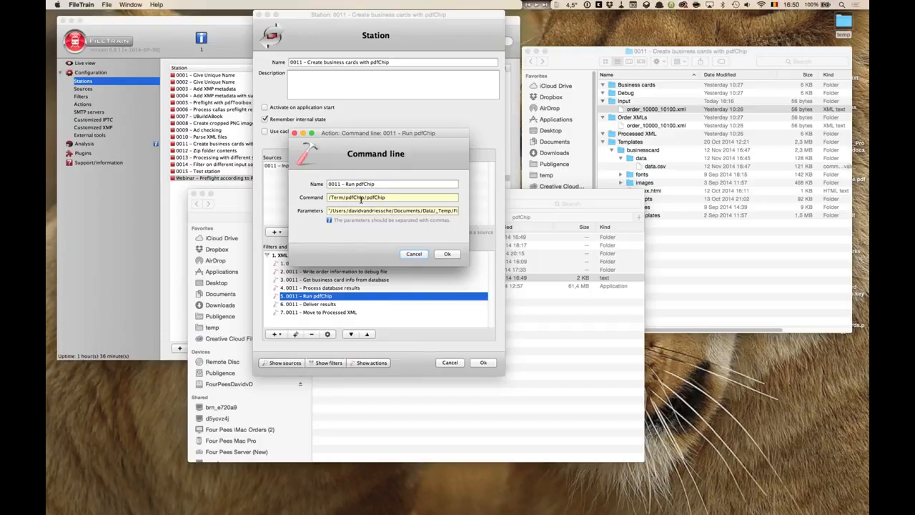
drag(428, 141, 286, 80)
drag(326, 203, 824, 225)
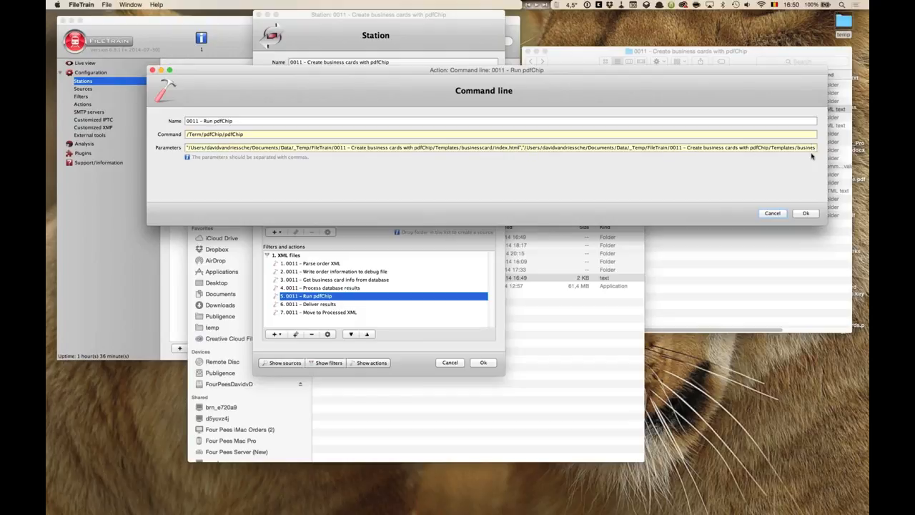
click(772, 213)
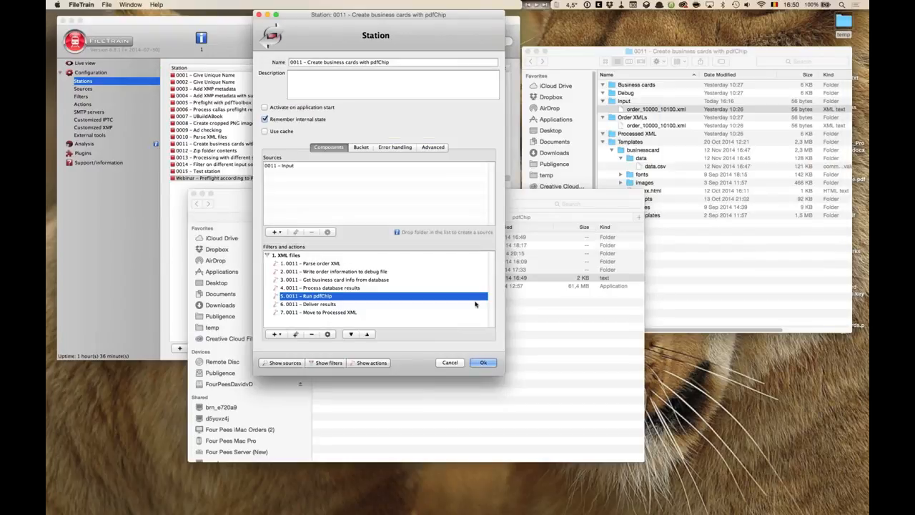
- Cancel the station 0011 dialog and close the pdfChip Finder window
click(326, 305)
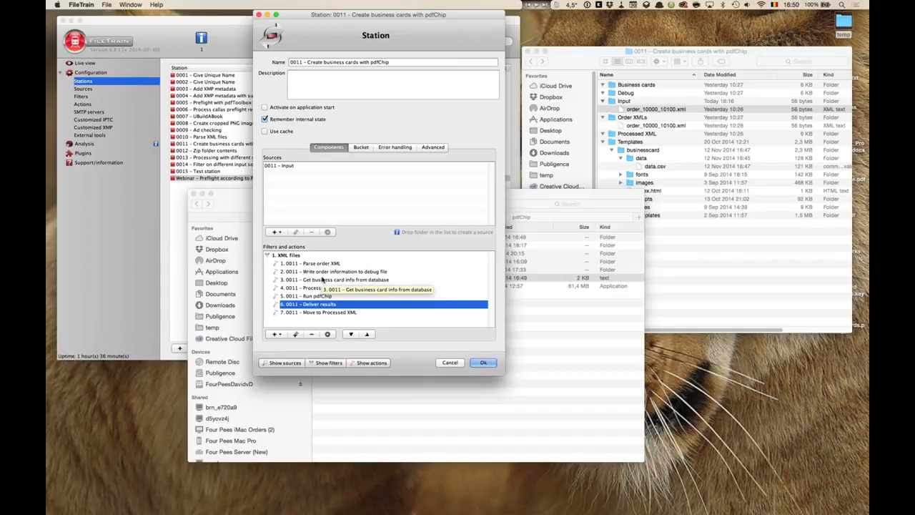
click(454, 368)
click(551, 265)
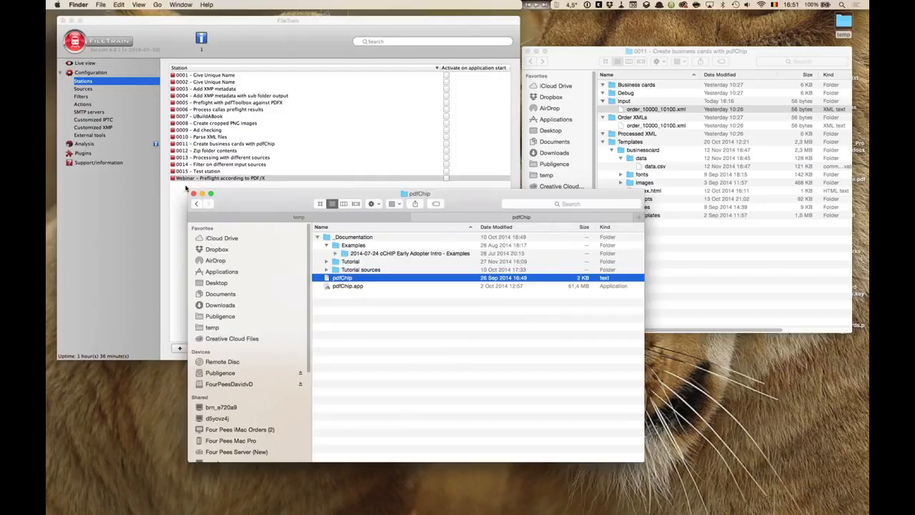
click(203, 193)
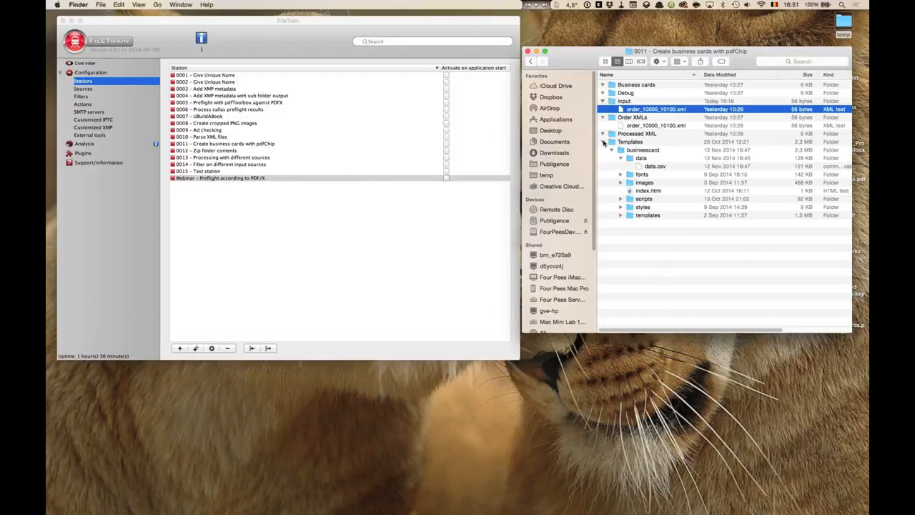
- Collapse the Templates folder in the Finder window and return to the station list
click(603, 141)
click(603, 141)
click(603, 141)
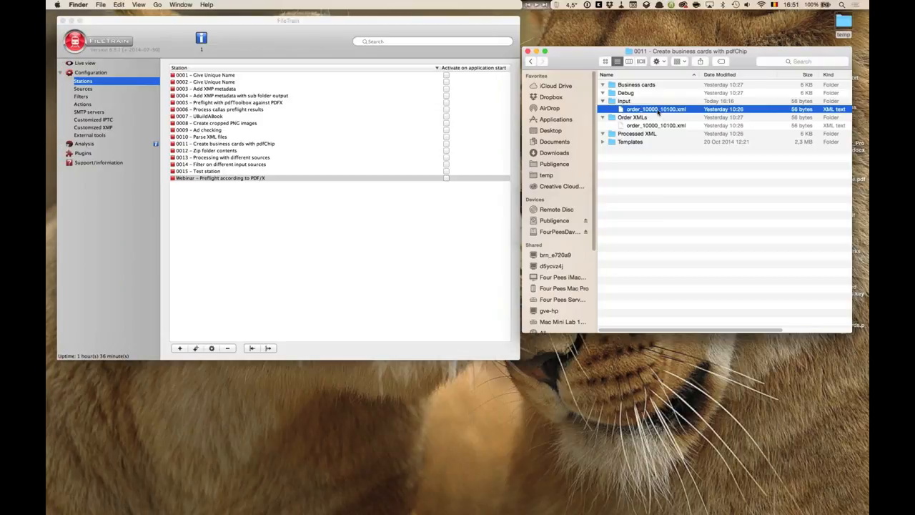
click(211, 262)
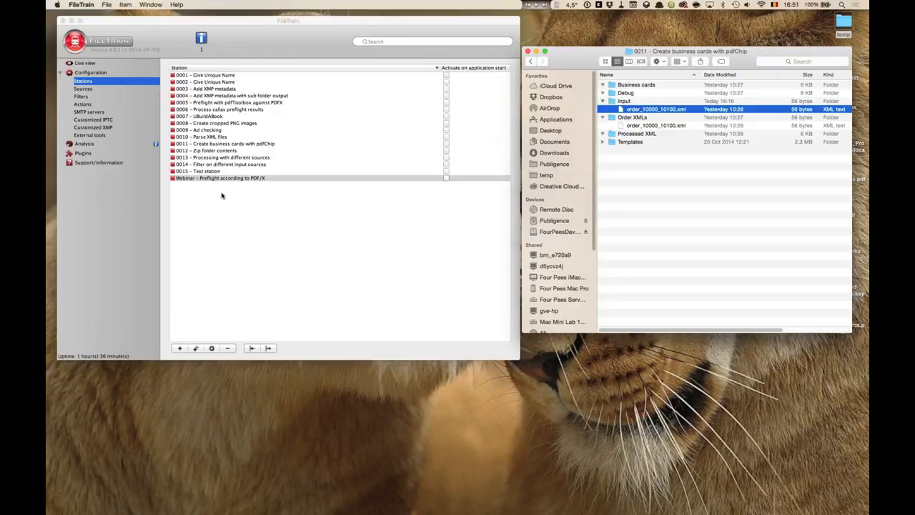
- Activate station 0011 – Create business cards with pdfChip
right_click(223, 146)
click(243, 148)
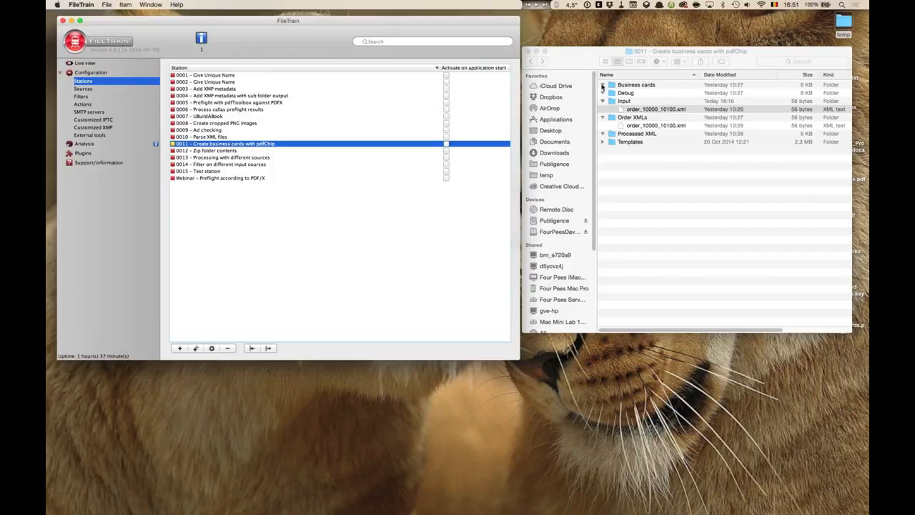
- Open order_info.txt from the Debug folder to check its Start and End values, then close it
click(602, 123)
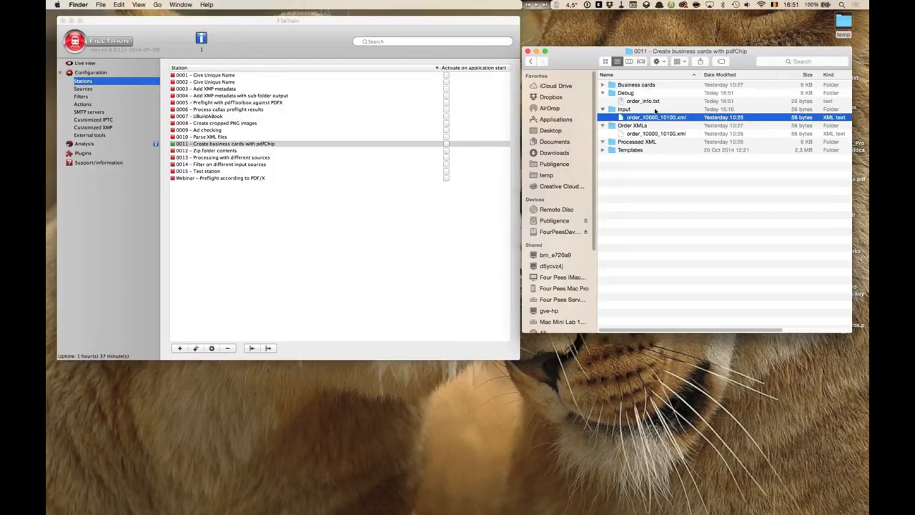
click(644, 102)
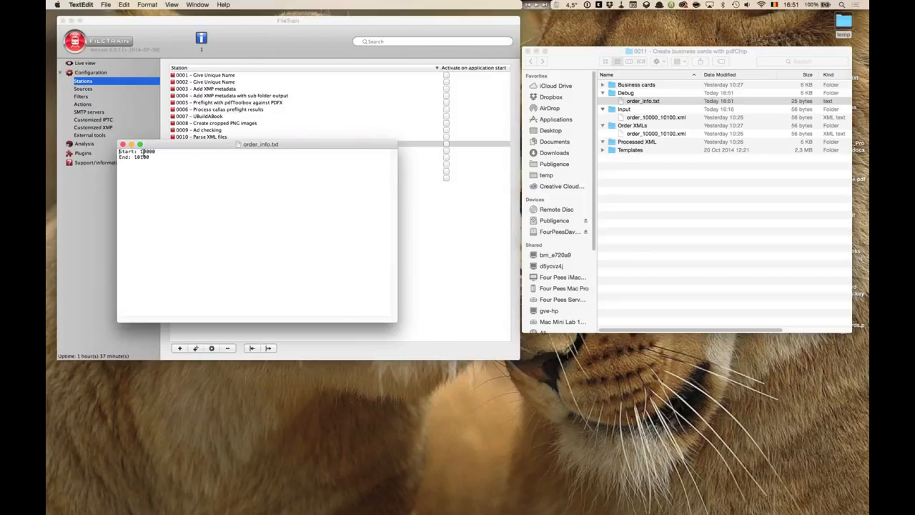
drag(141, 151, 156, 152)
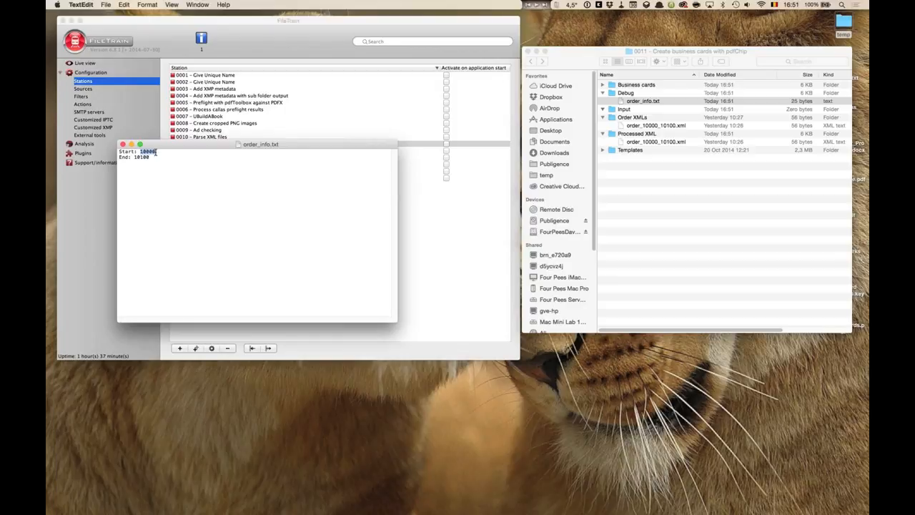
drag(134, 157, 151, 157)
click(122, 144)
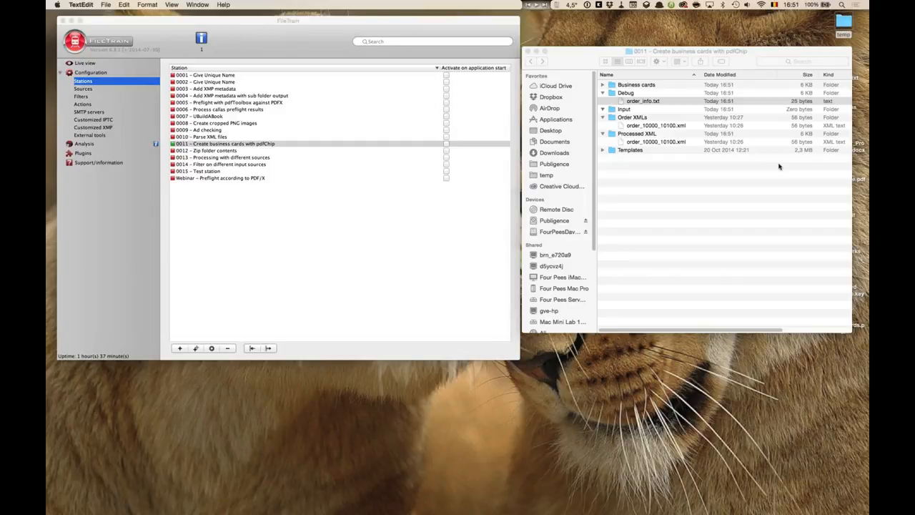
- Expand the Business cards folder and preview the pages of businesscard.pdf
click(666, 123)
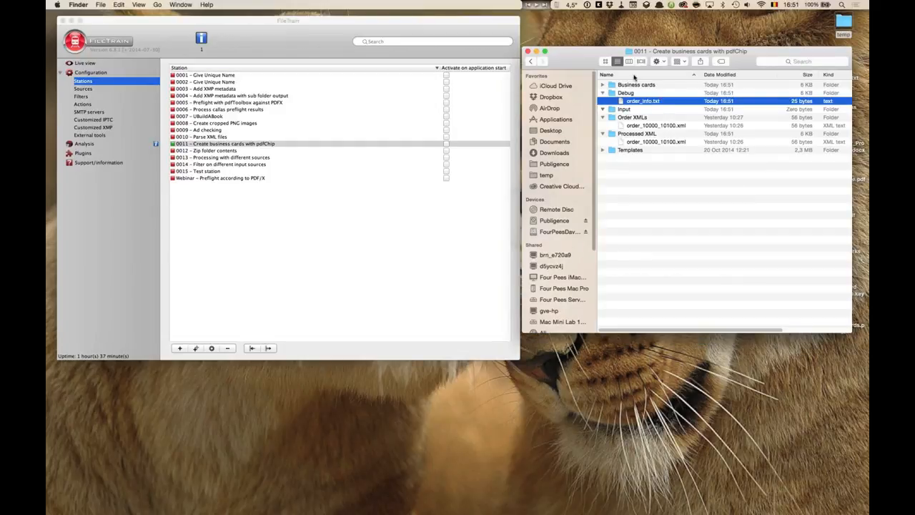
click(602, 85)
click(651, 150)
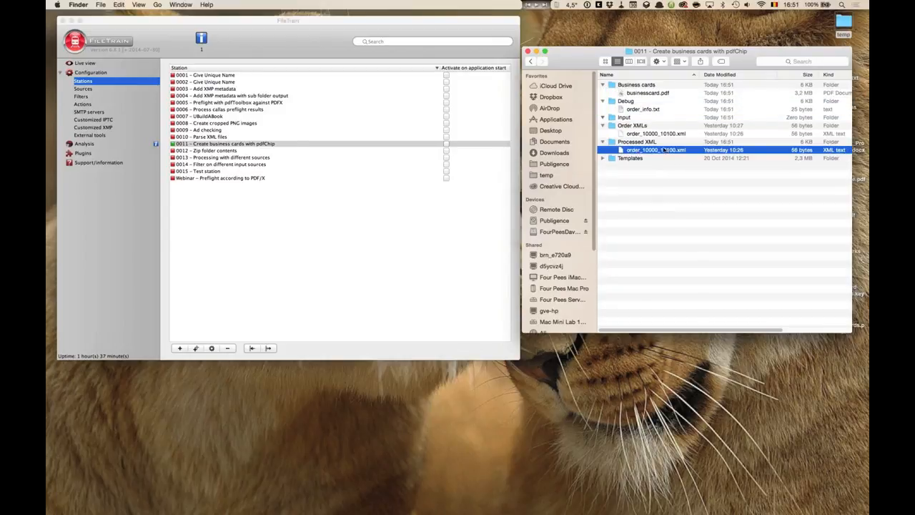
click(644, 94)
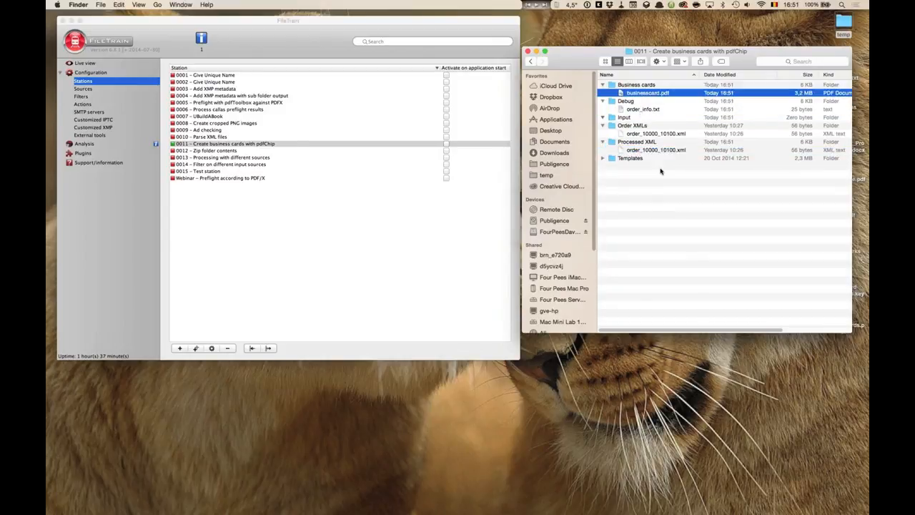
key(space)
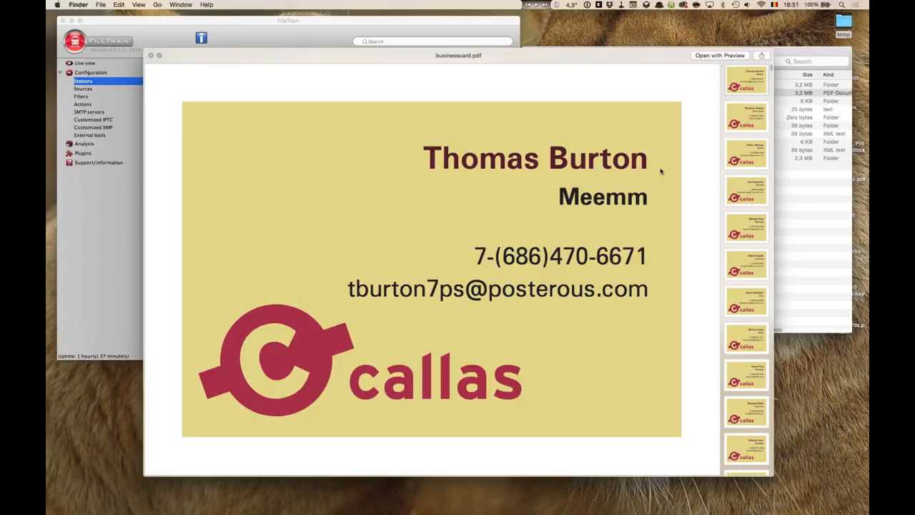
click(752, 166)
click(749, 192)
click(748, 229)
click(748, 264)
click(748, 301)
click(758, 342)
click(745, 379)
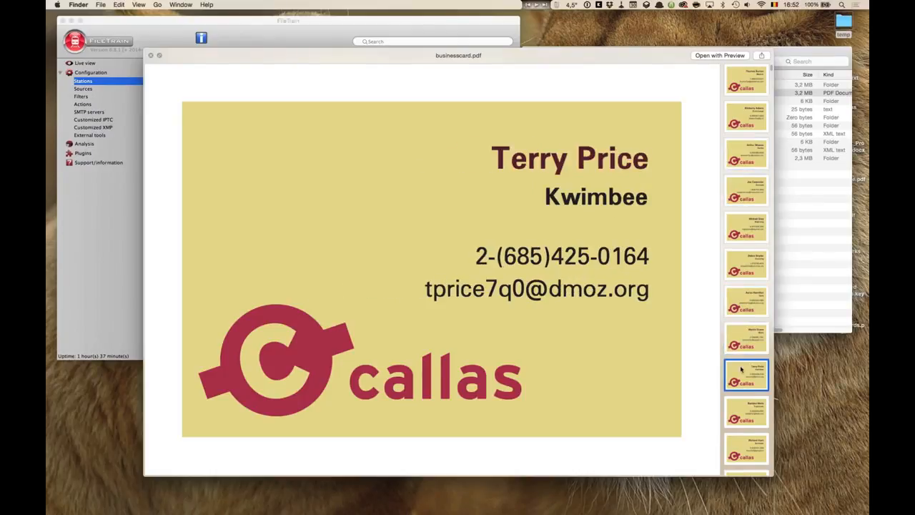
key(space)
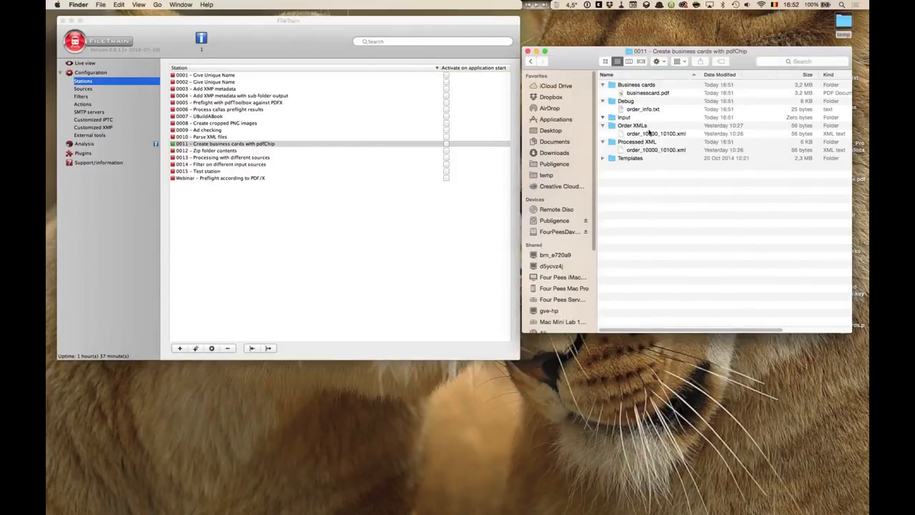
- Expand the Templates folder and preview the businesscard index.html template
click(656, 135)
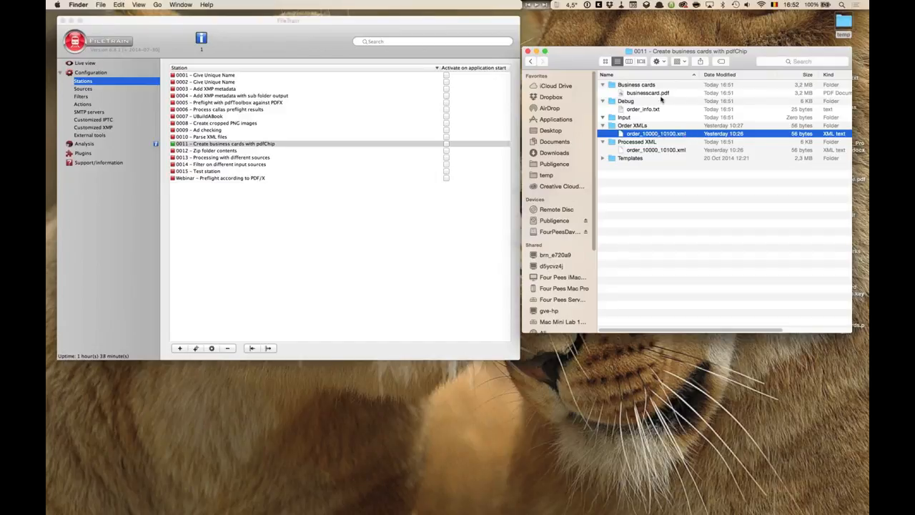
click(603, 158)
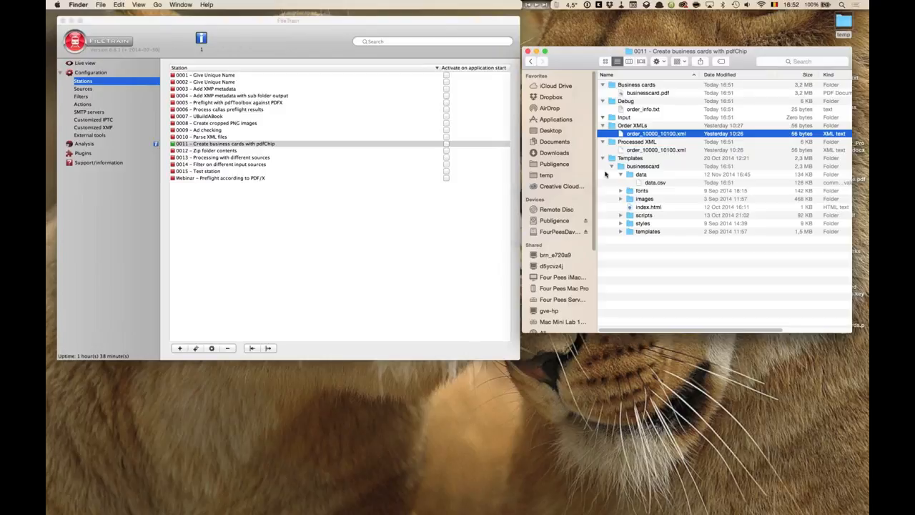
click(647, 207)
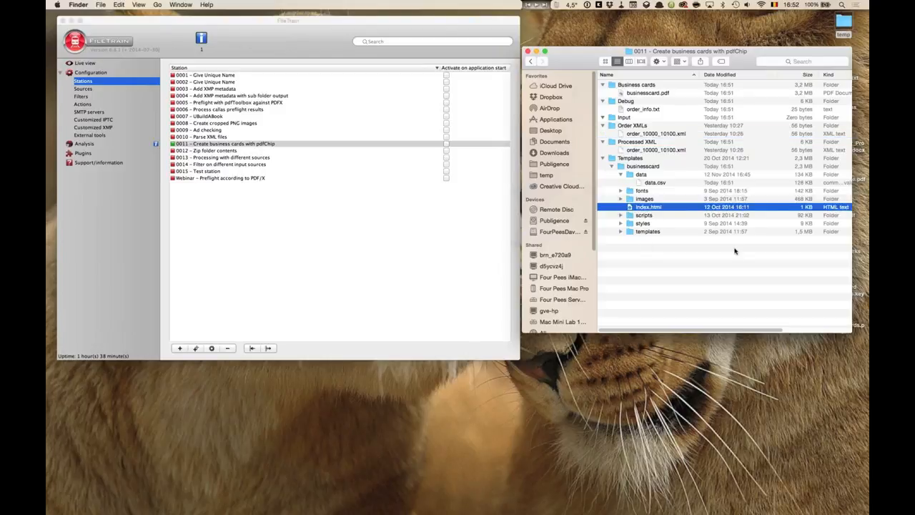
key(space)
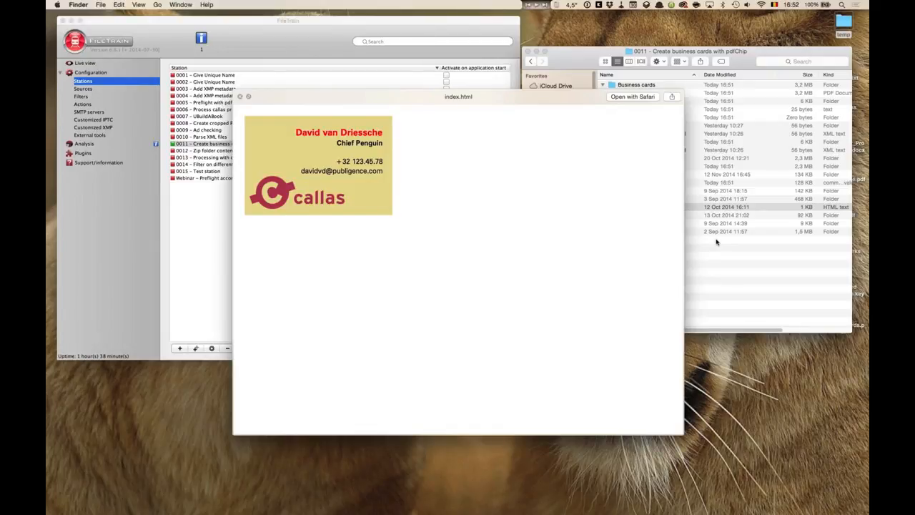
key(space)
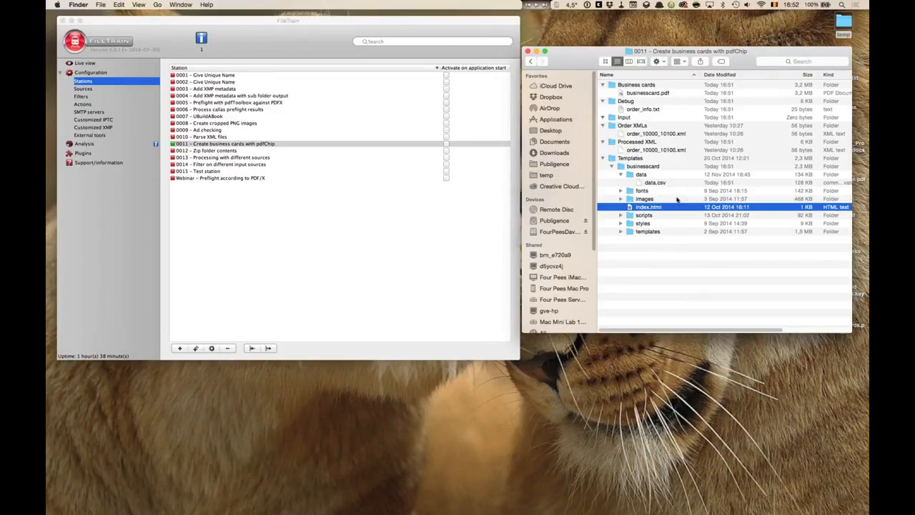
click(643, 94)
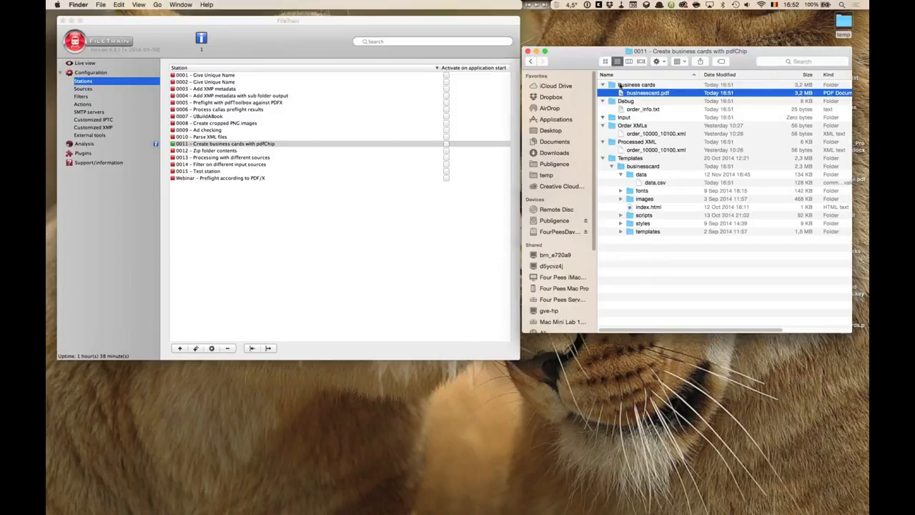
- Go up to the FileTrain folder and browse the output folders of station 0006 – Tracking preflight results
super+click(743, 52)
super+click(724, 60)
click(616, 194)
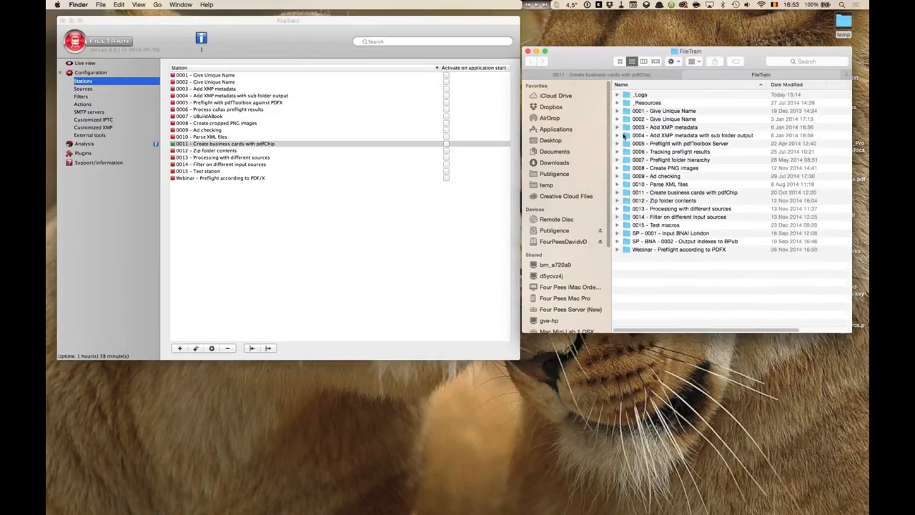
click(617, 151)
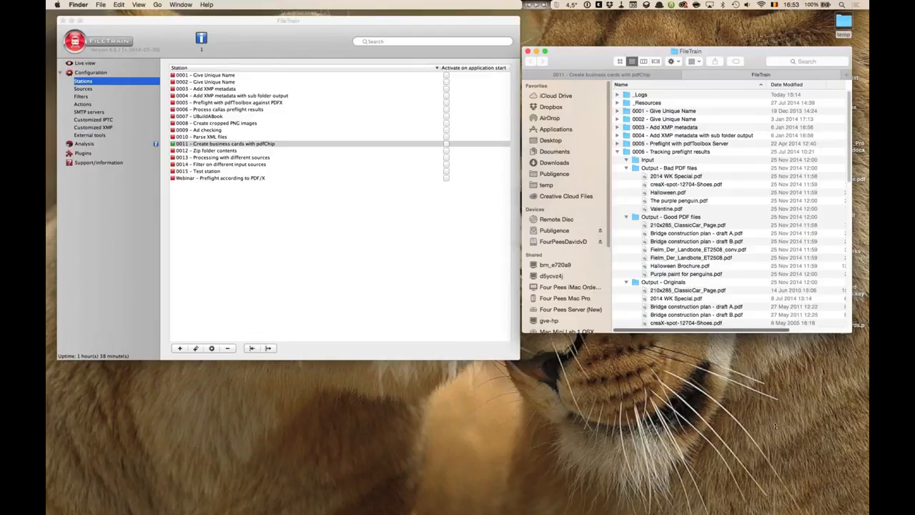
drag(777, 331, 776, 461)
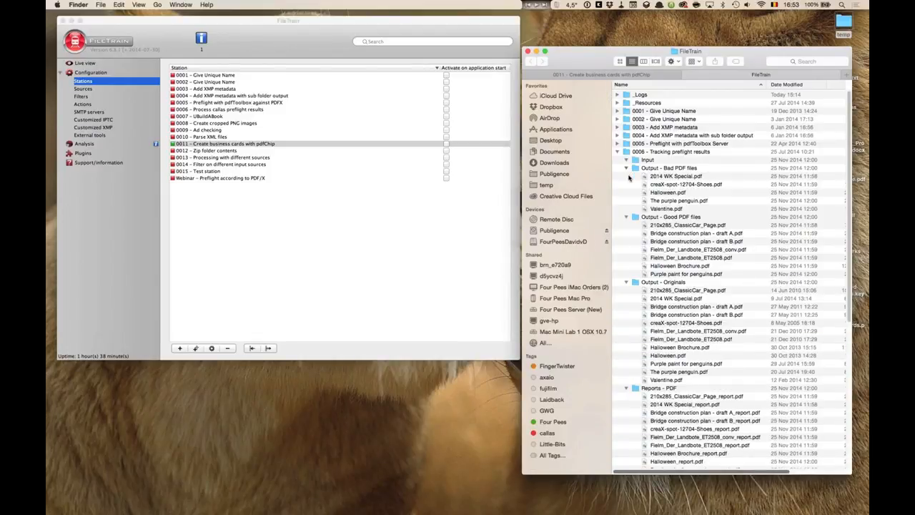
click(626, 168)
click(626, 168)
click(626, 167)
click(626, 241)
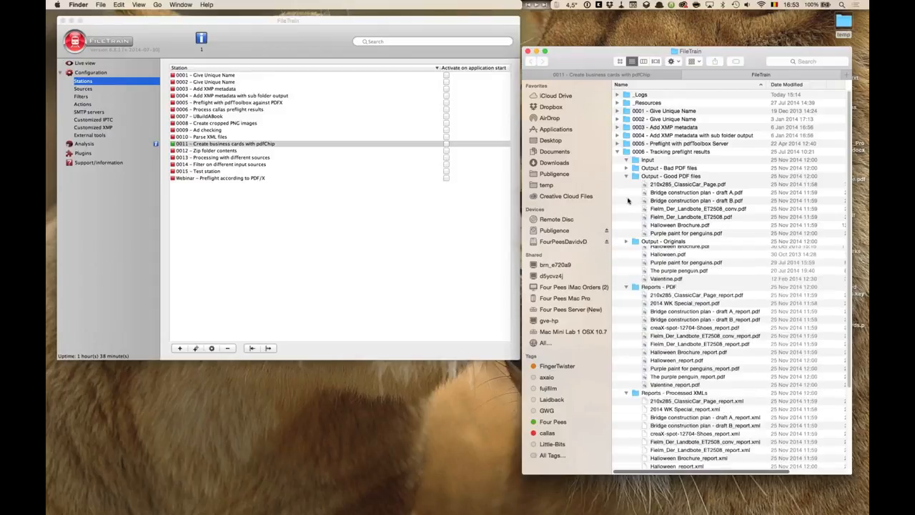
click(627, 175)
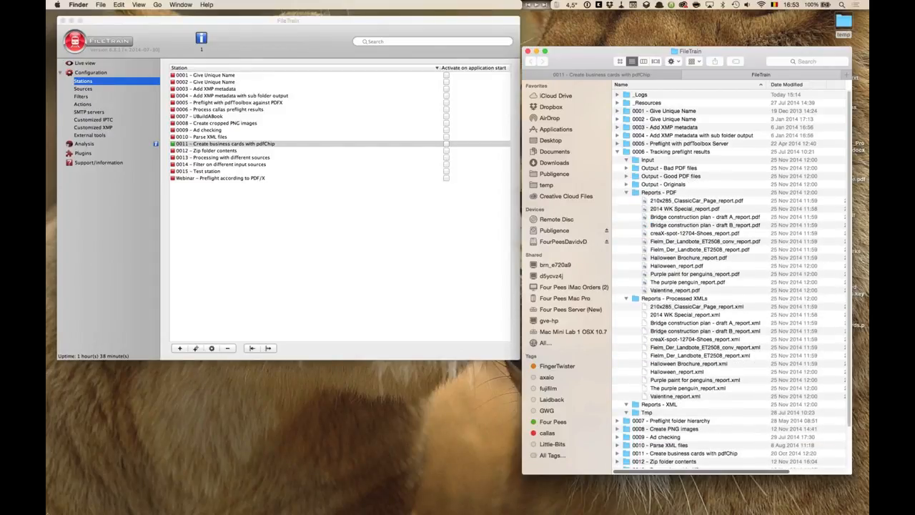
- Copy the sample PDFs from the Demos Common folder into the Input folder of station 0006
click(75, 479)
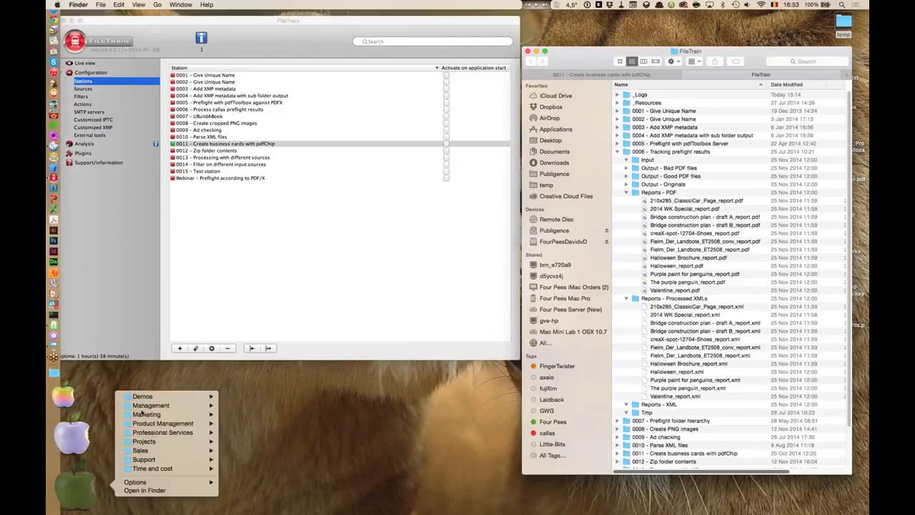
click(142, 396)
click(244, 346)
drag(278, 403, 650, 160)
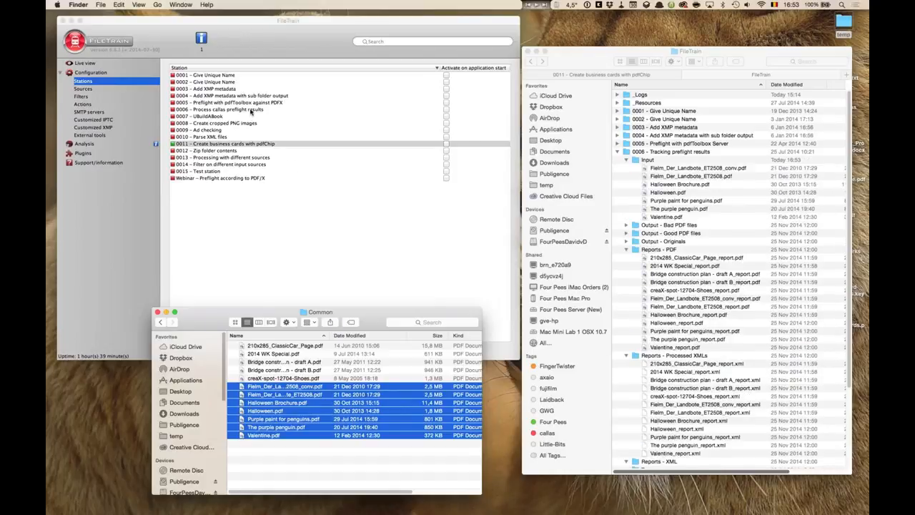
- Activate station 0006 – Process callas preflight results and open its folder in the Finder
right_click(251, 111)
click(265, 115)
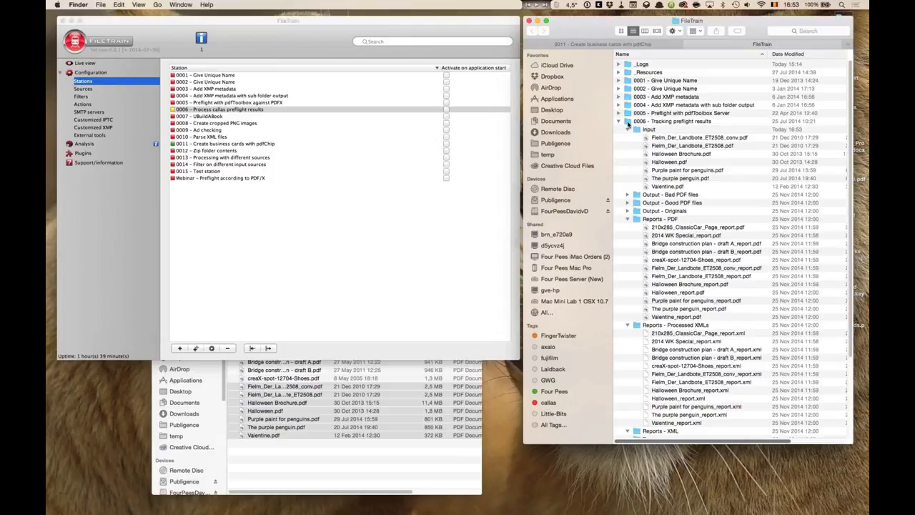
click(628, 122)
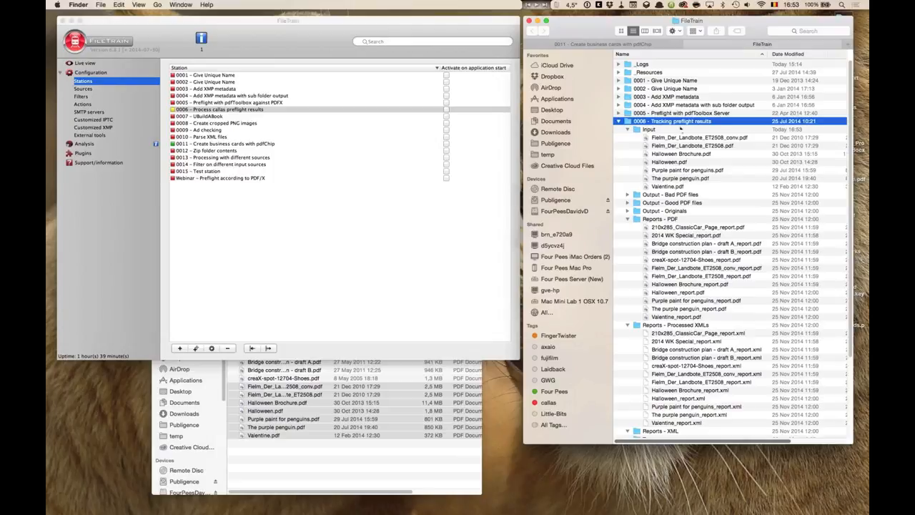
double_click(675, 122)
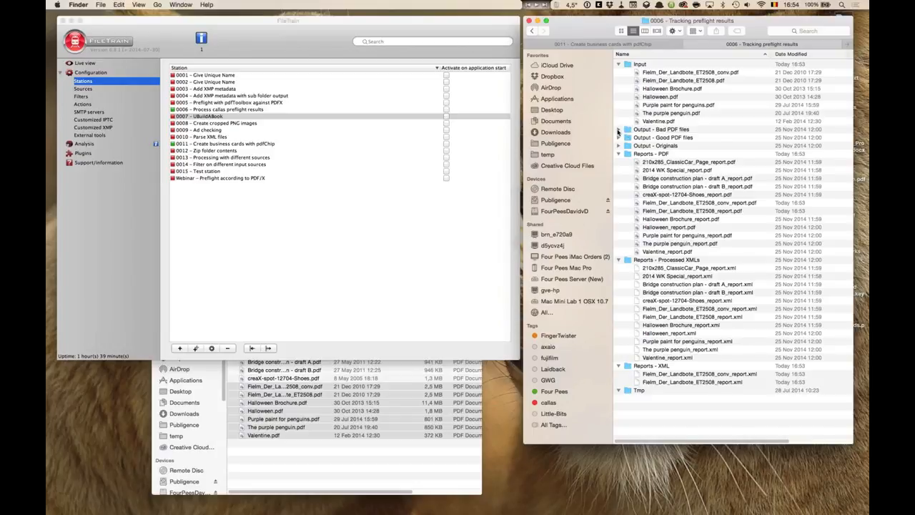
- Expand and collapse the station's output folders to inspect the processed files
click(619, 138)
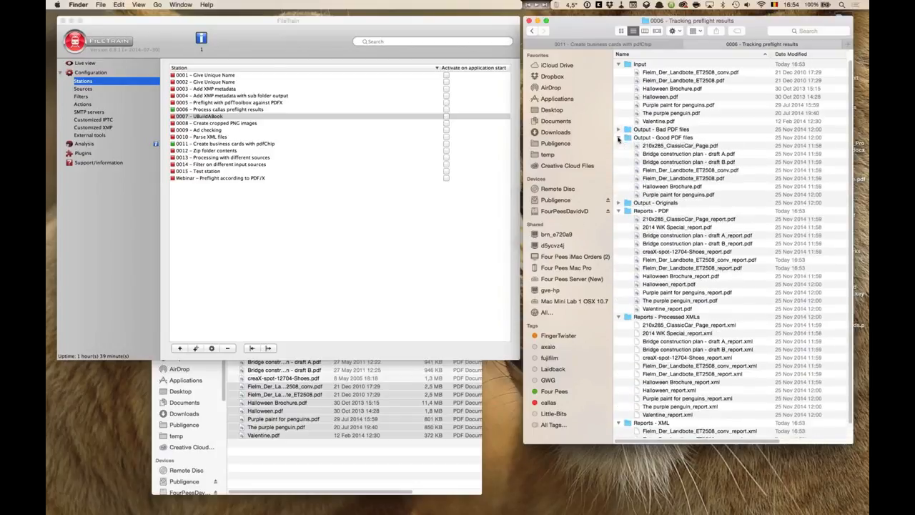
click(619, 138)
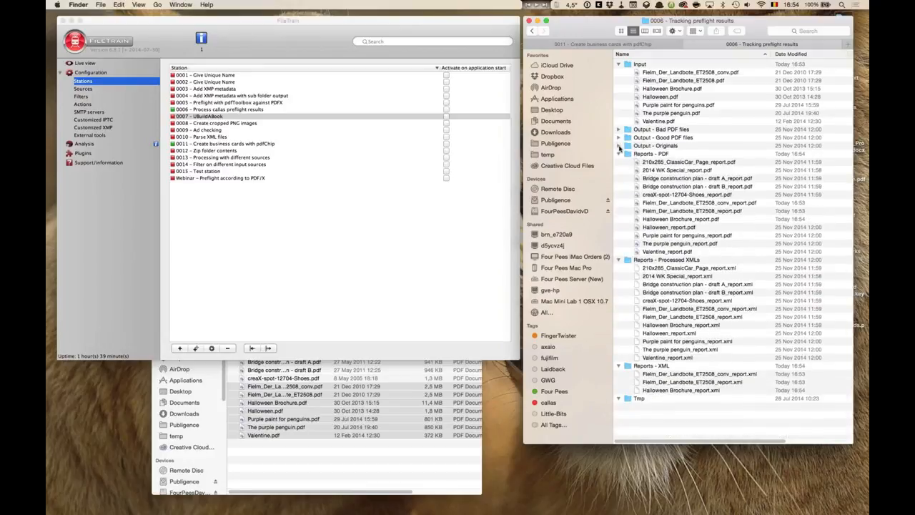
click(619, 146)
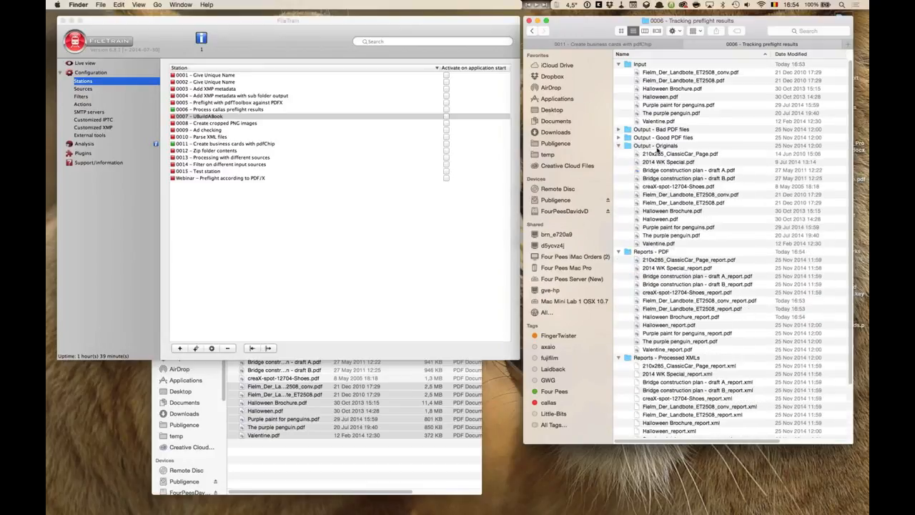
click(619, 146)
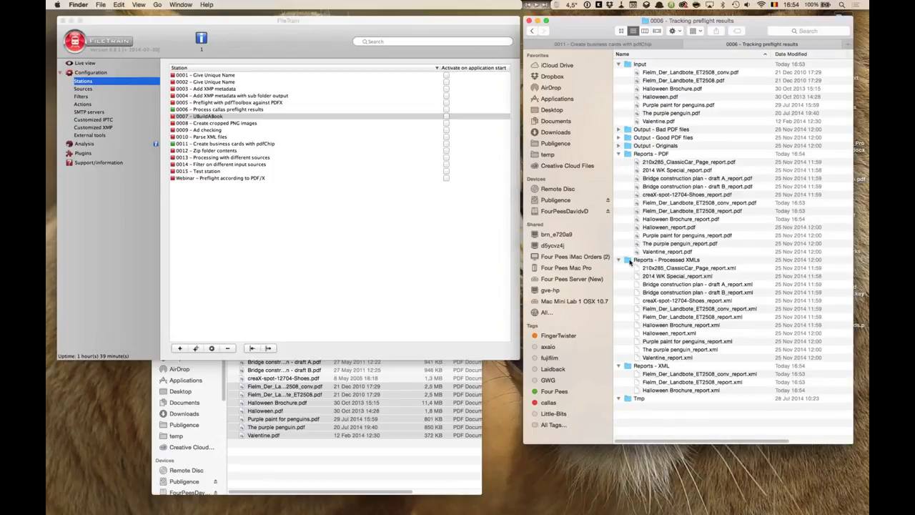
- Open Valentine_report.xml from the Reports - Processed XMLs folder in TextMate and read through it
double_click(630, 262)
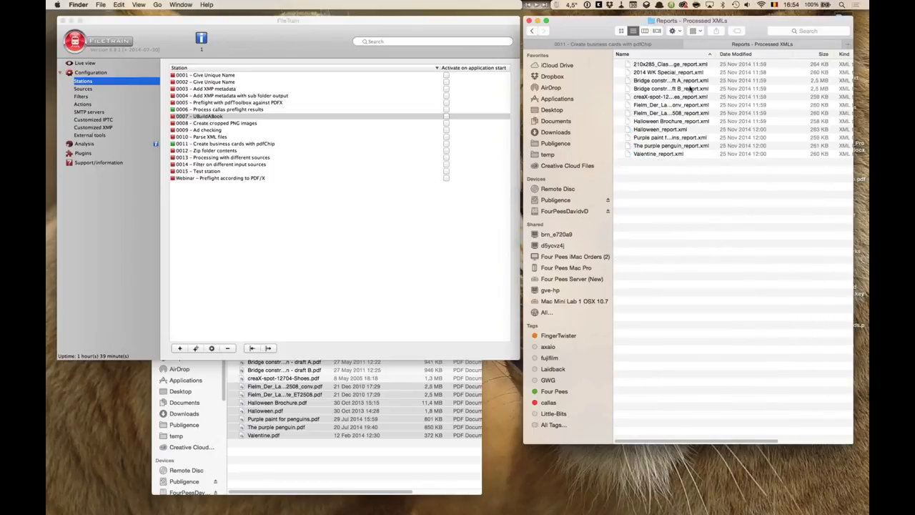
drag(719, 56, 776, 55)
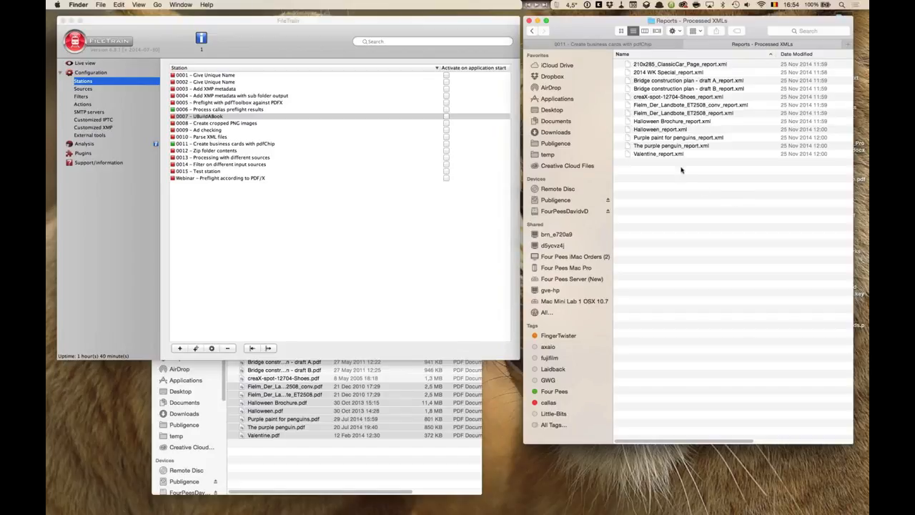
drag(629, 154, 73, 261)
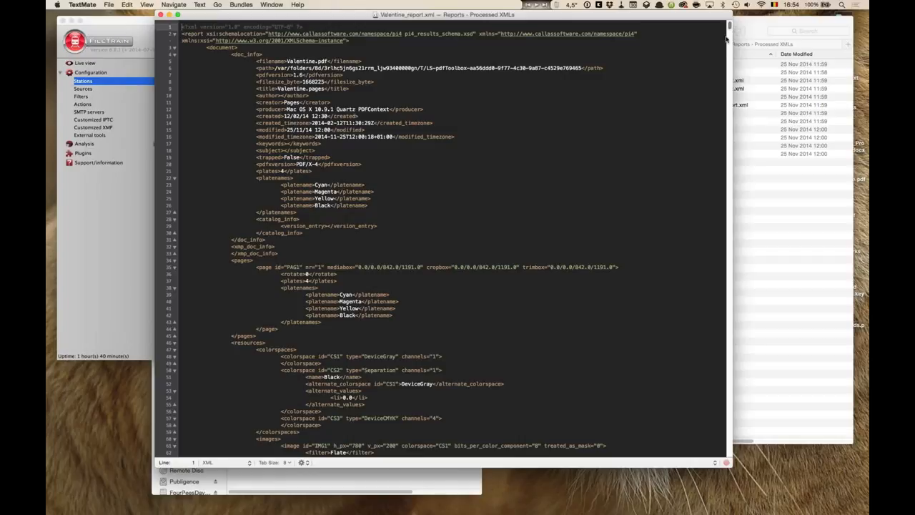
scroll(719, 134, down, 2)
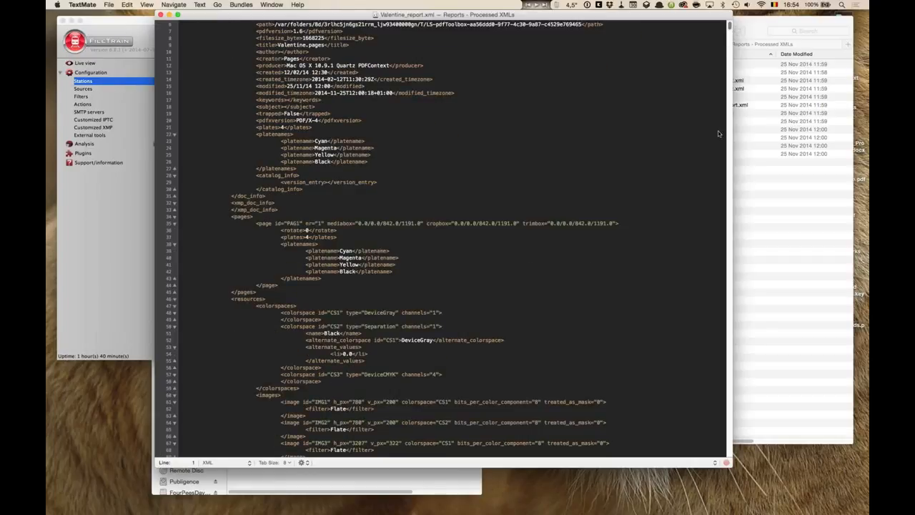
- Examine the top of the Valentine report XML, including the root element's namespace declaration, then close the document
mouse_move(729, 26)
mouse_down()
mouse_move(729, 451)
mouse_move(729, 25)
mouse_up()
click(599, 61)
click(635, 34)
drag(635, 33, 500, 34)
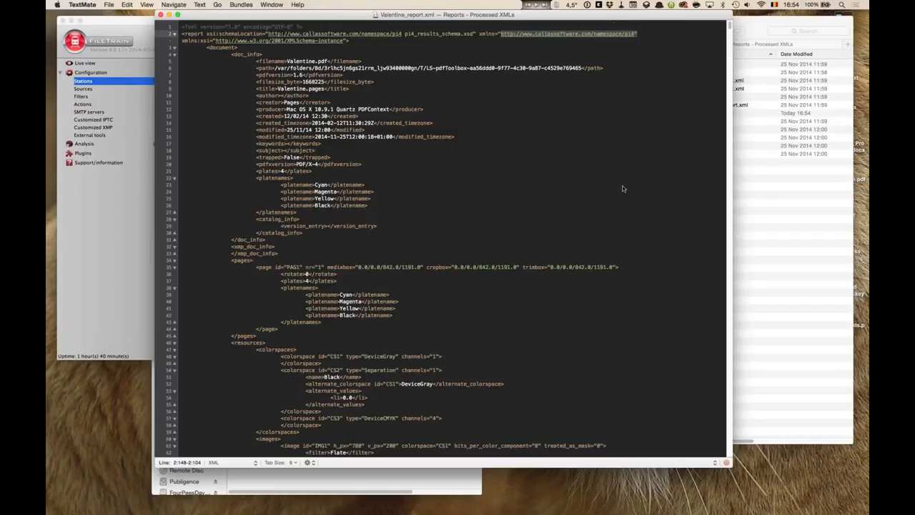
drag(623, 189, 592, 247)
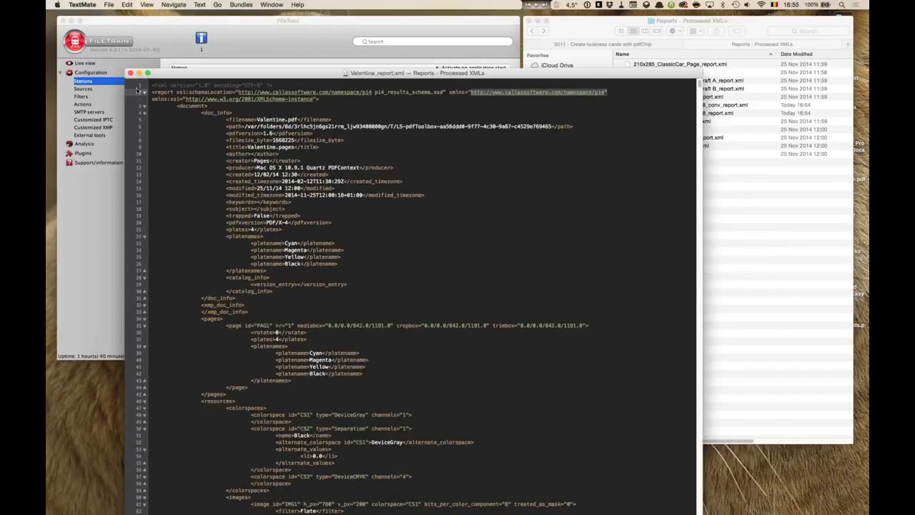
click(131, 74)
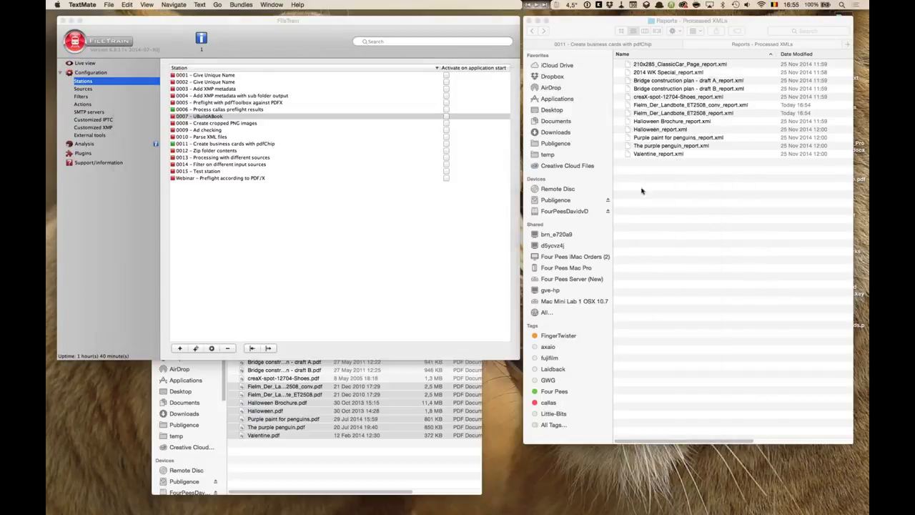
- Go up to the station 0006 folder in the Finder and inspect the files in the Reports - XML folder
click(642, 191)
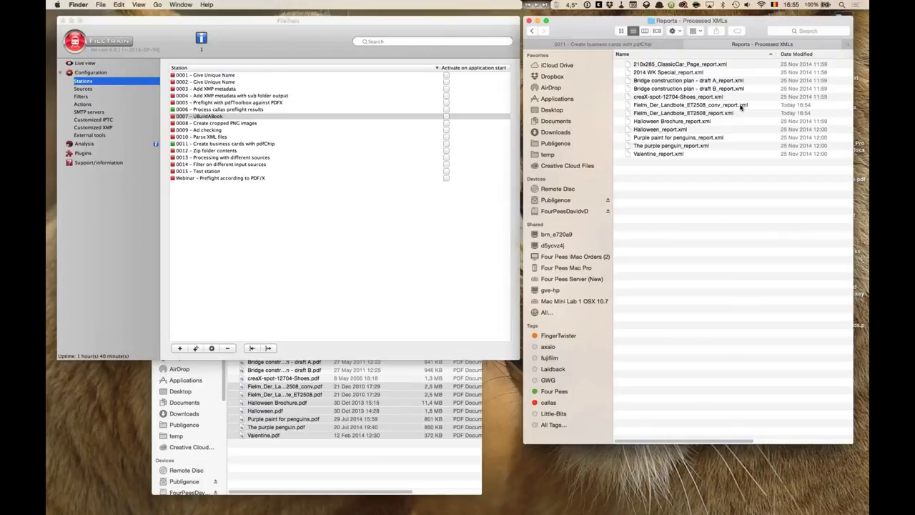
click(741, 113)
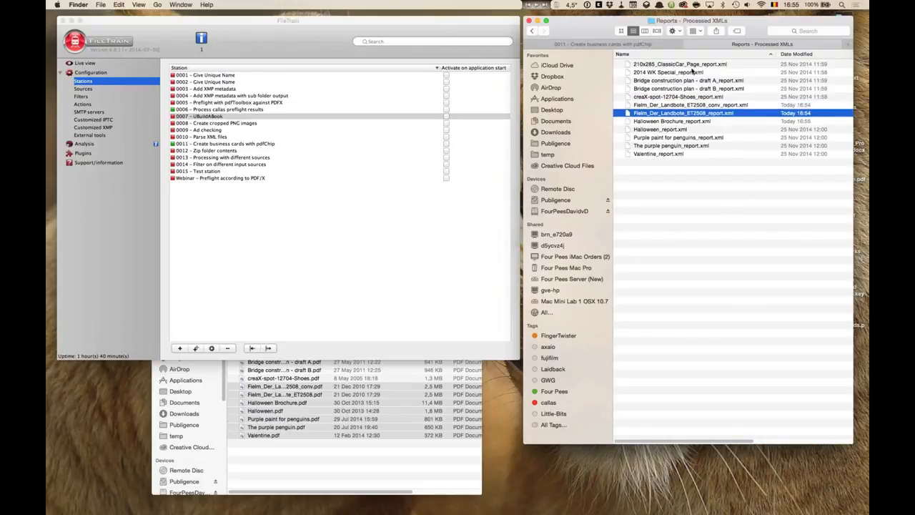
key(super+Up)
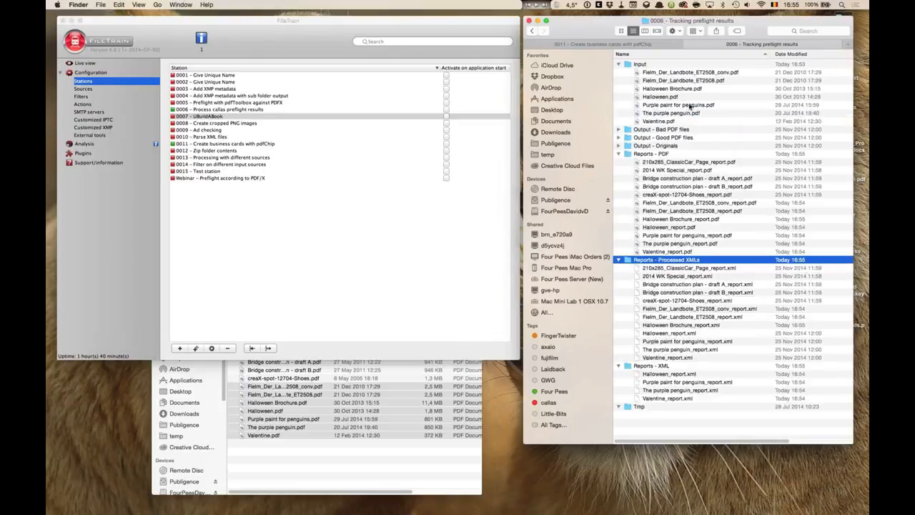
click(684, 383)
click(683, 398)
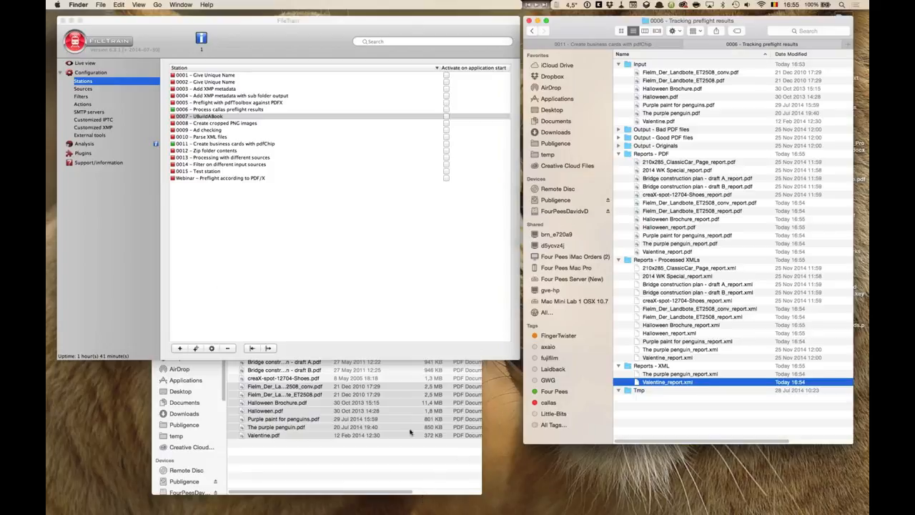
- Switch to the Advanced FileTrain Techniques presentation in Keynote and return to the Agenda slide
key(super+Tab)
key(super+Tab)
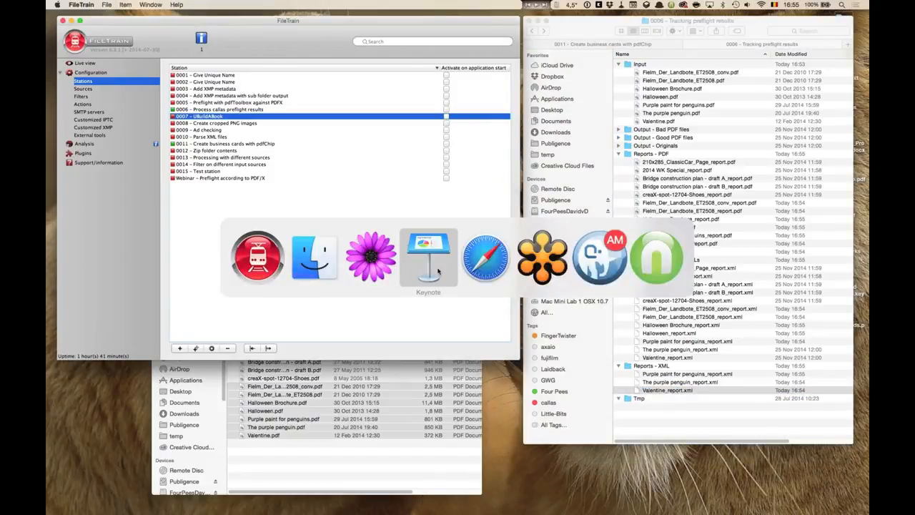
click(438, 270)
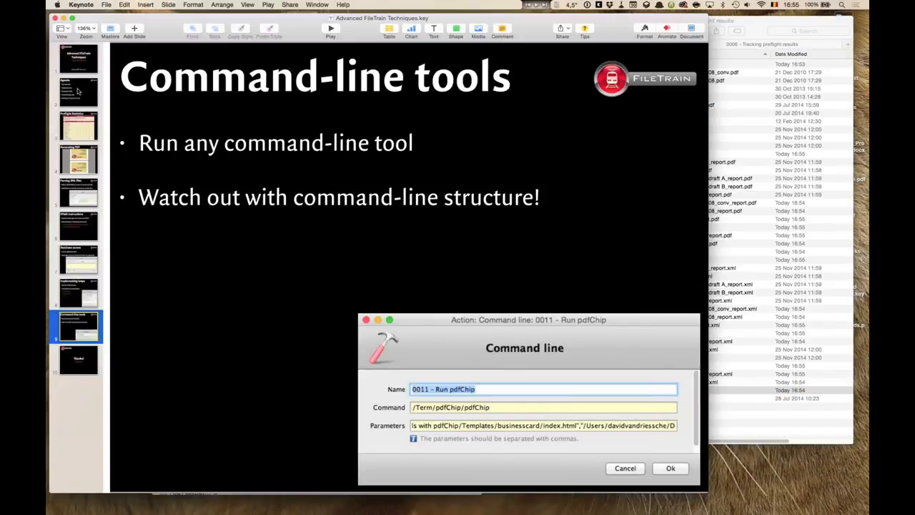
click(79, 91)
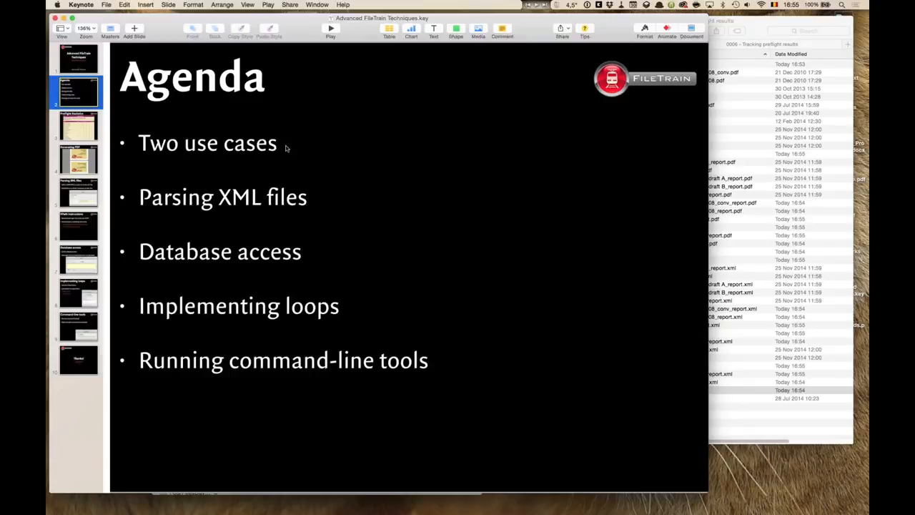